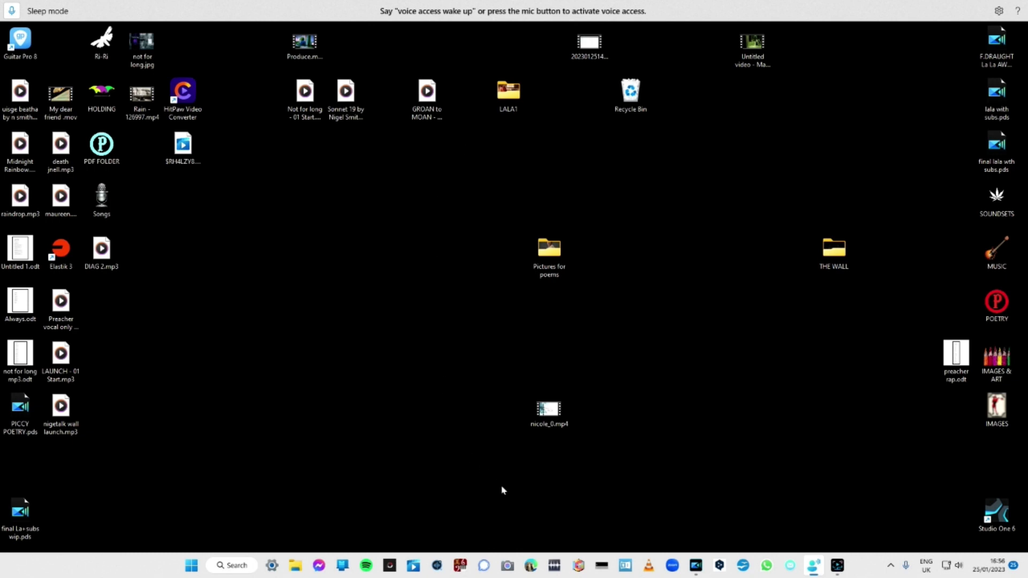
Open the web browser and search Bing for "photoscape x".
left_click(532, 564)
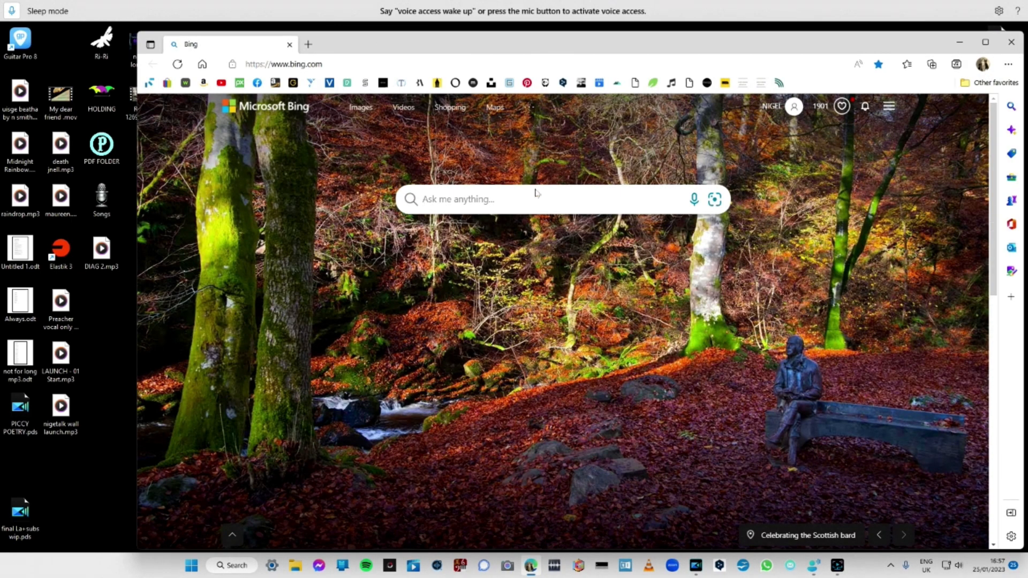
left_click(539, 204)
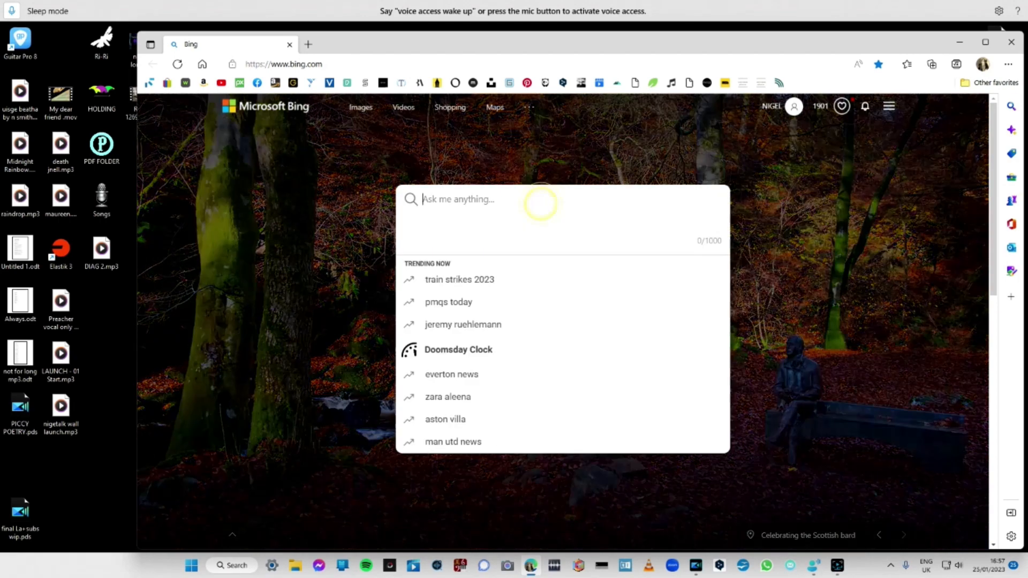
left_click(539, 202)
type("ph")
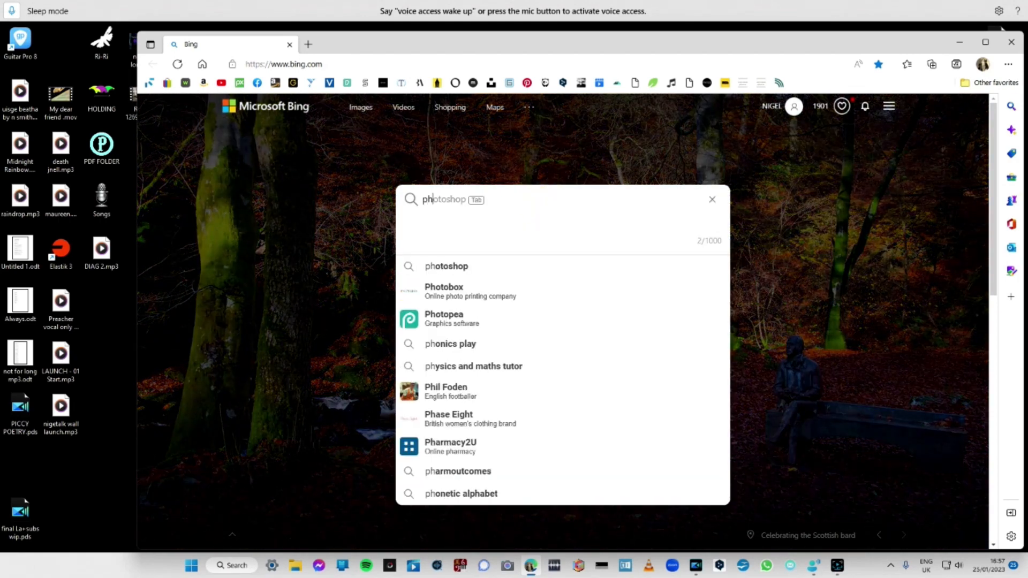
type("oto")
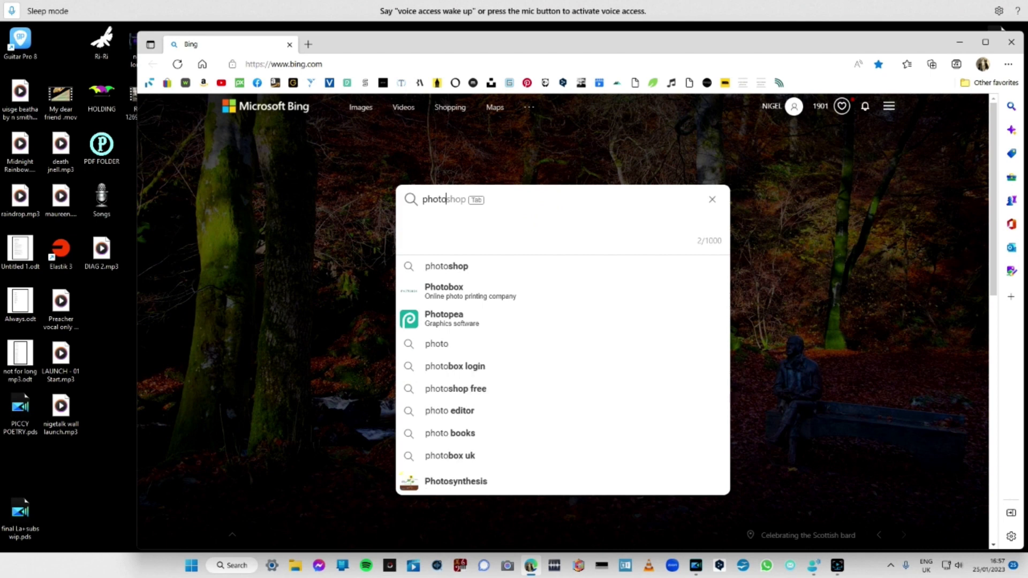
type("sca")
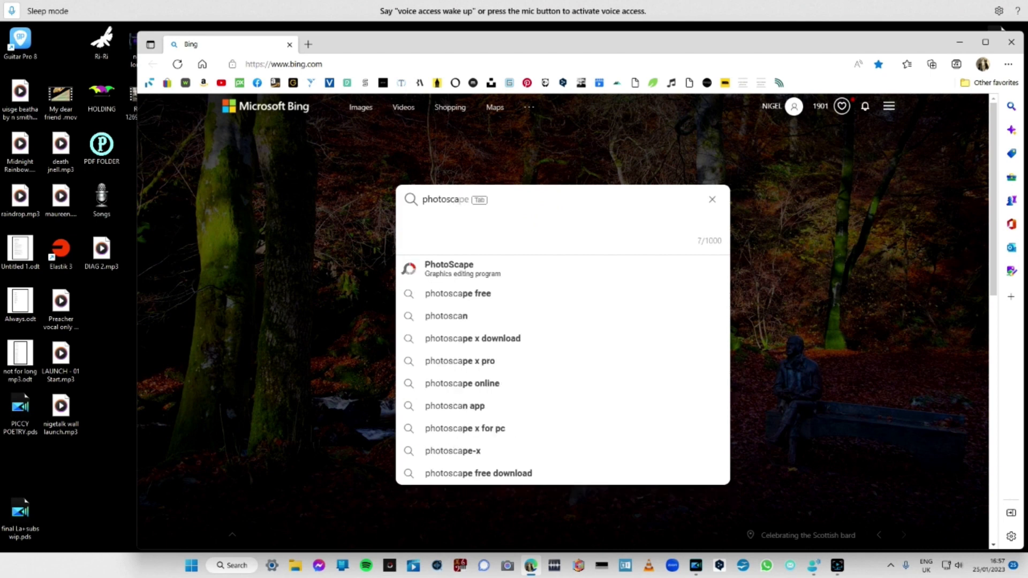
type("pe ")
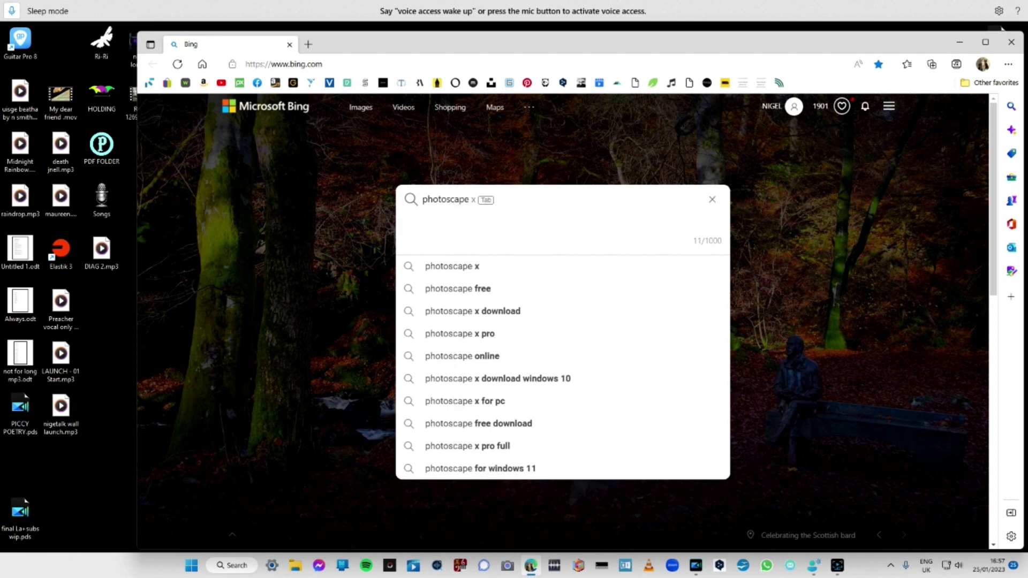
type("x")
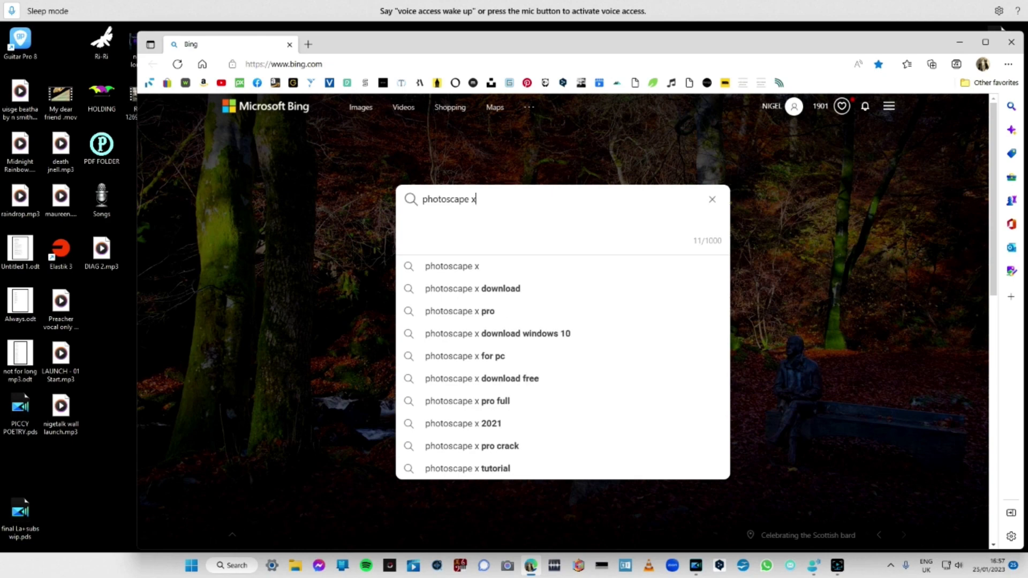
key("Return")
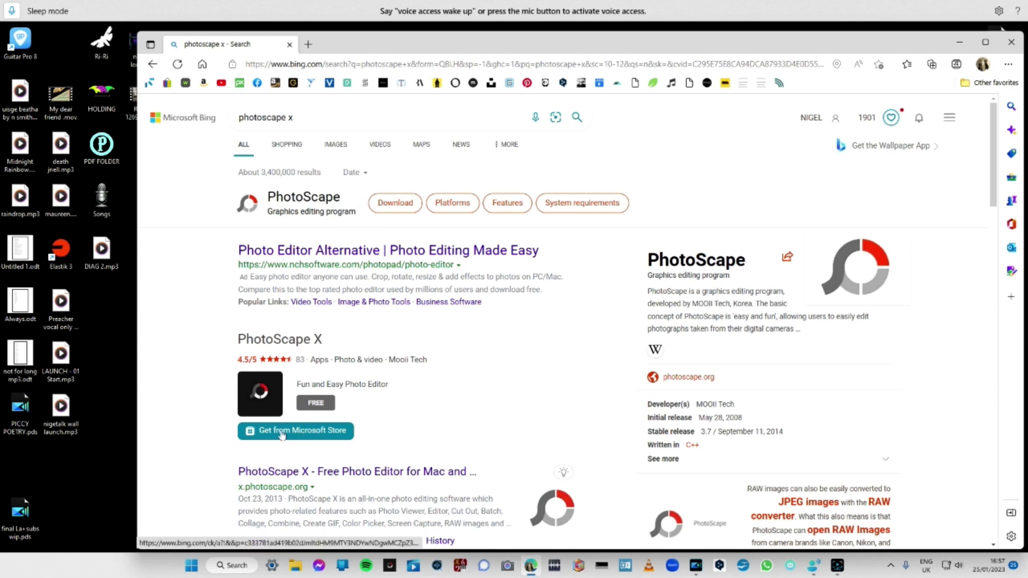
Open the search result "PhotoScape X - Free Photo Editor for Mac and Windows 10" from x.photoscape.org in a new tab.
right_click(230, 438)
left_click(181, 443)
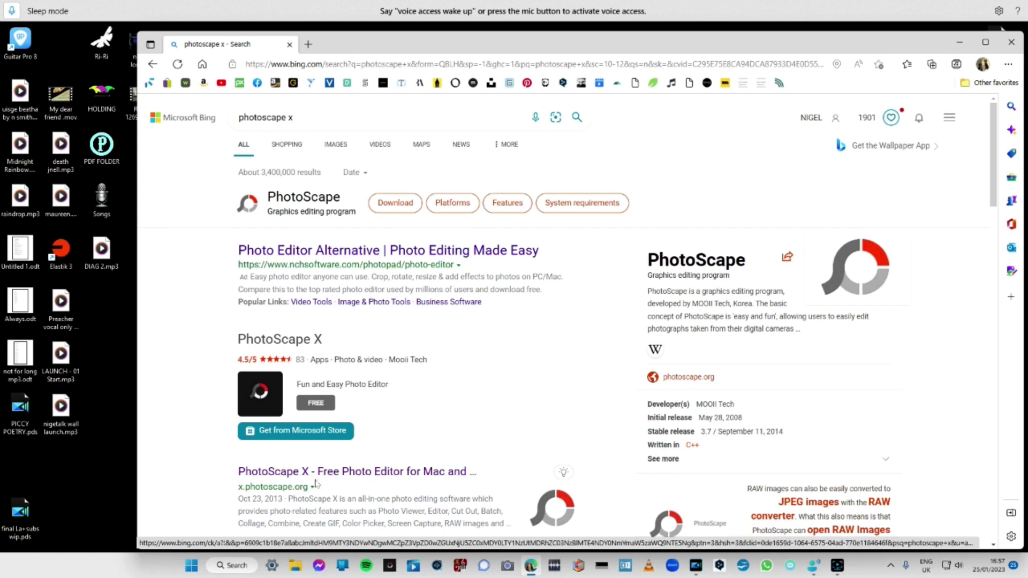
right_click(331, 471)
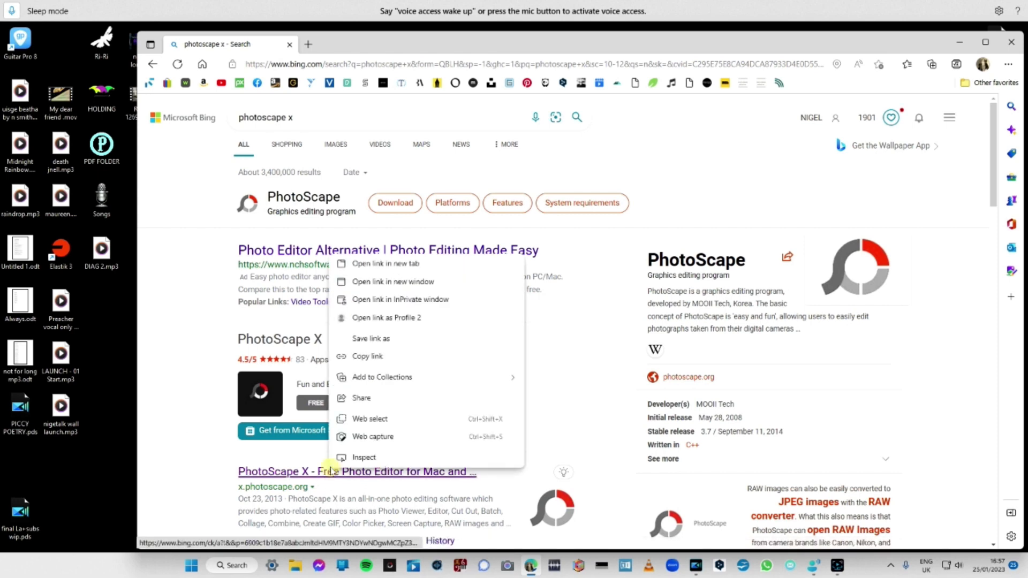
left_click(329, 470)
left_click(329, 470)
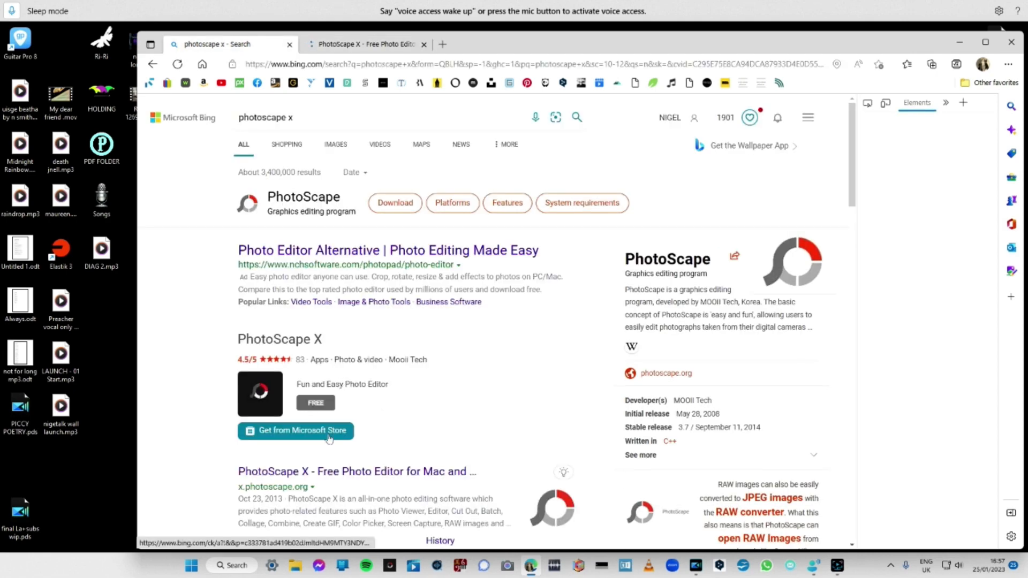
left_click(366, 472)
left_click(367, 472)
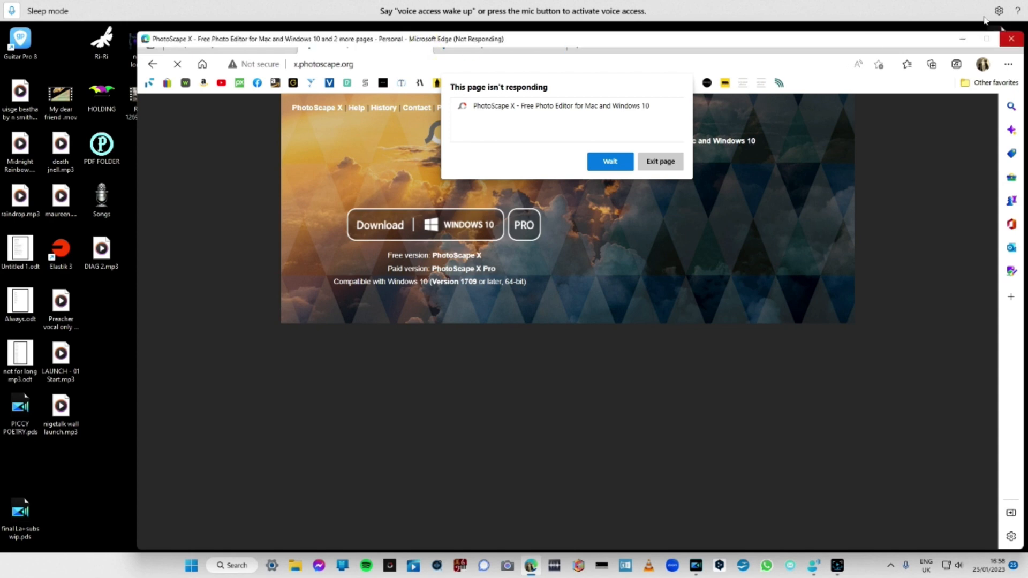
Close the unresponsive browser window, restart the browser and open the bookmarked Pexels website.
left_click(1011, 39)
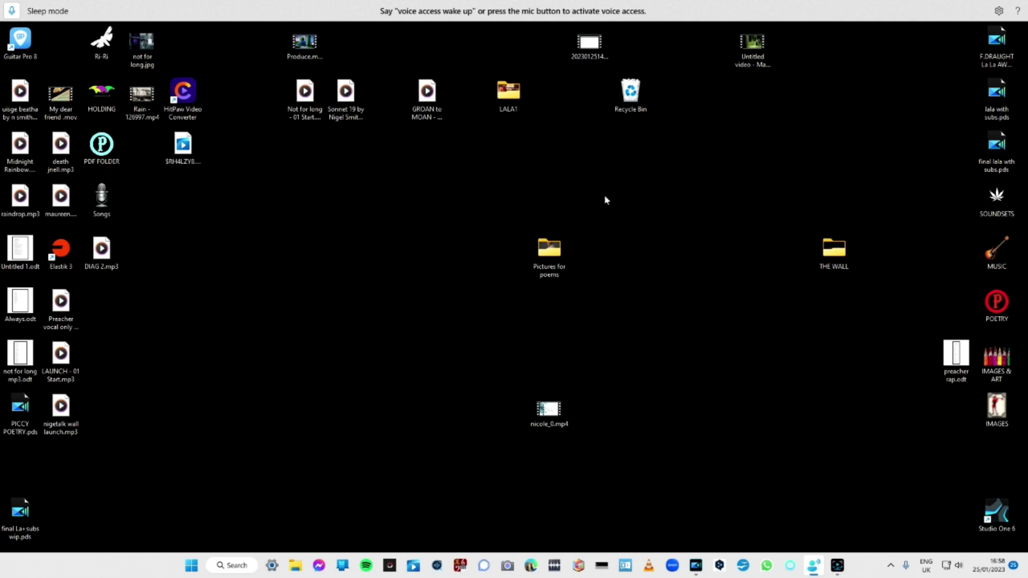
left_click(531, 566)
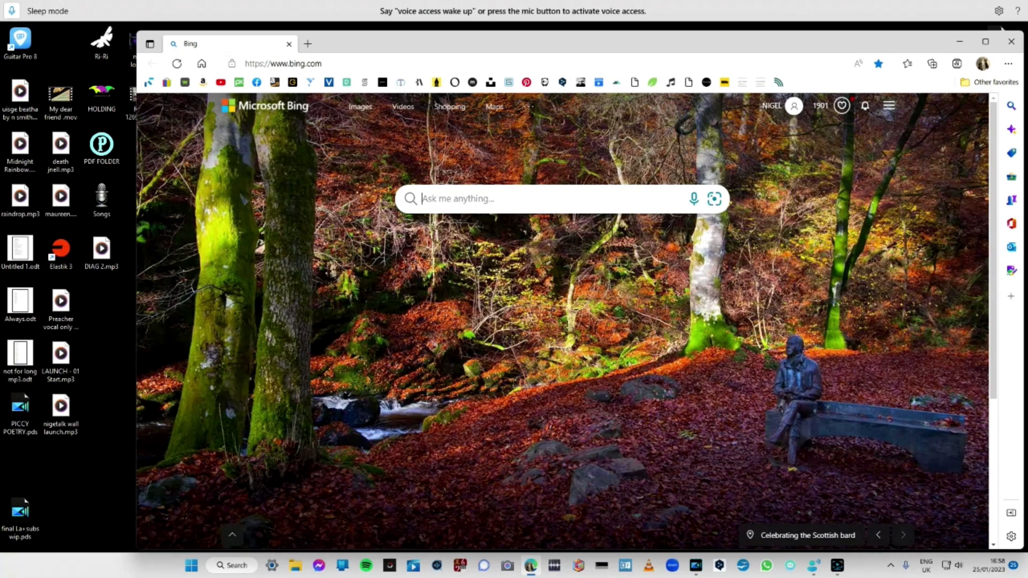
left_click(346, 83)
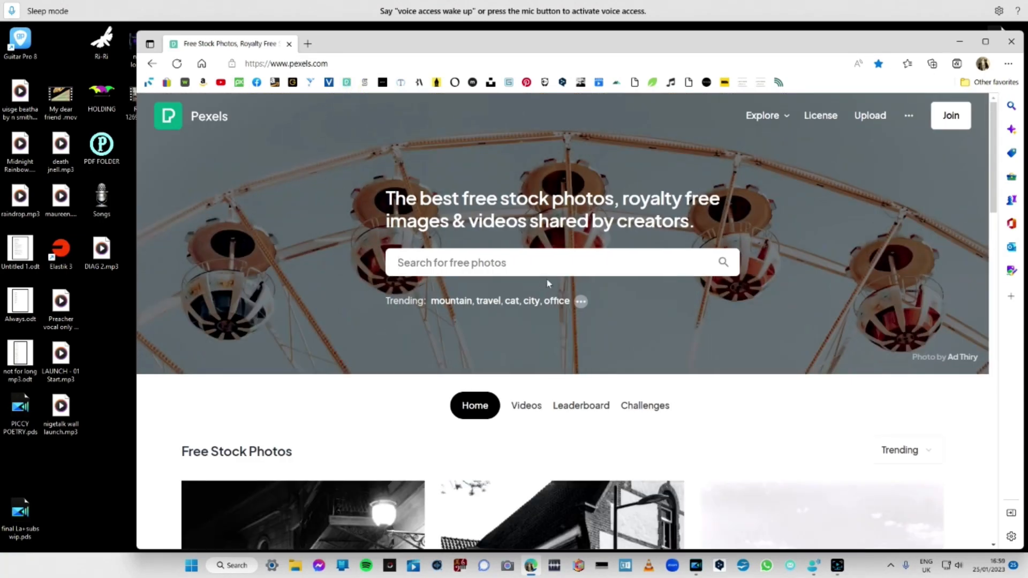
Browse the trending free stock photos on the Pexels home page for a suitable picture.
scroll(583, 268, "down", 4)
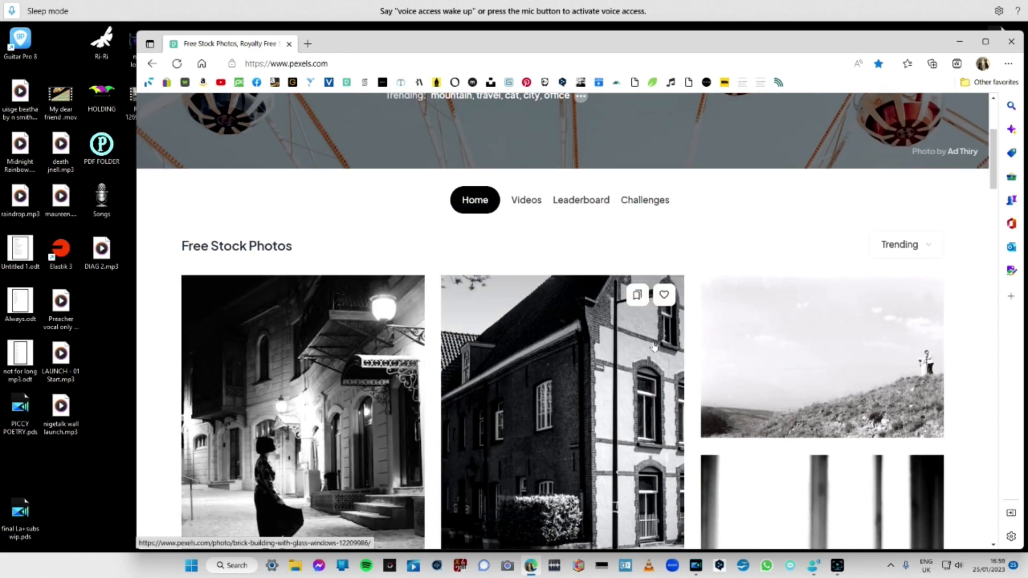
scroll(654, 347, "down", 5)
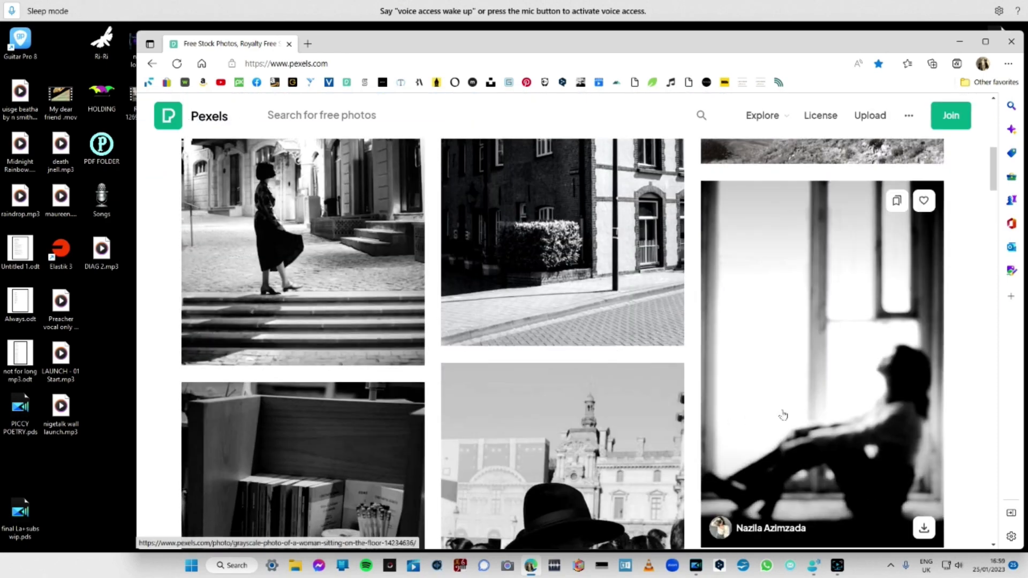
scroll(803, 428, "down", 5)
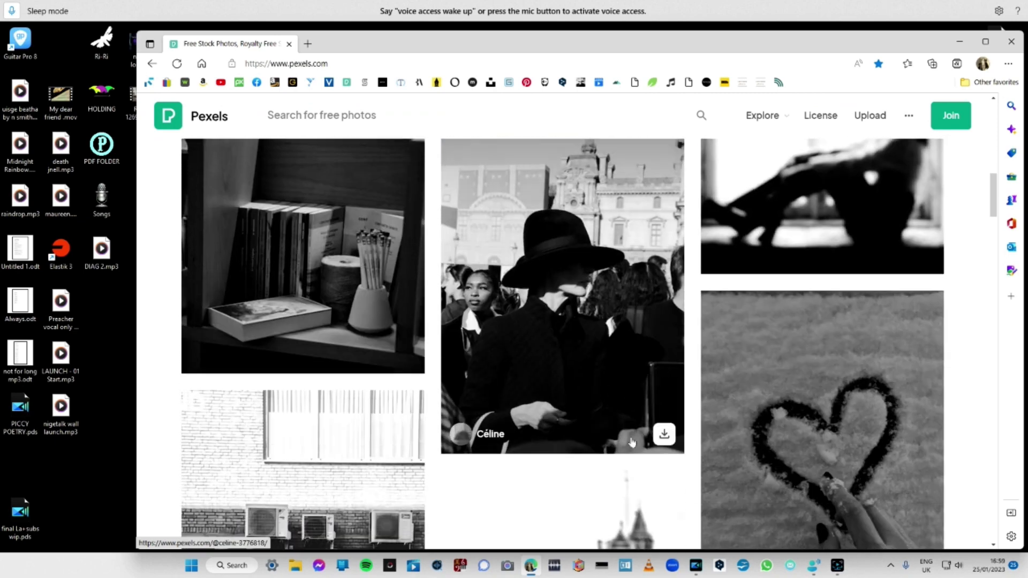
scroll(632, 442, "down", 5)
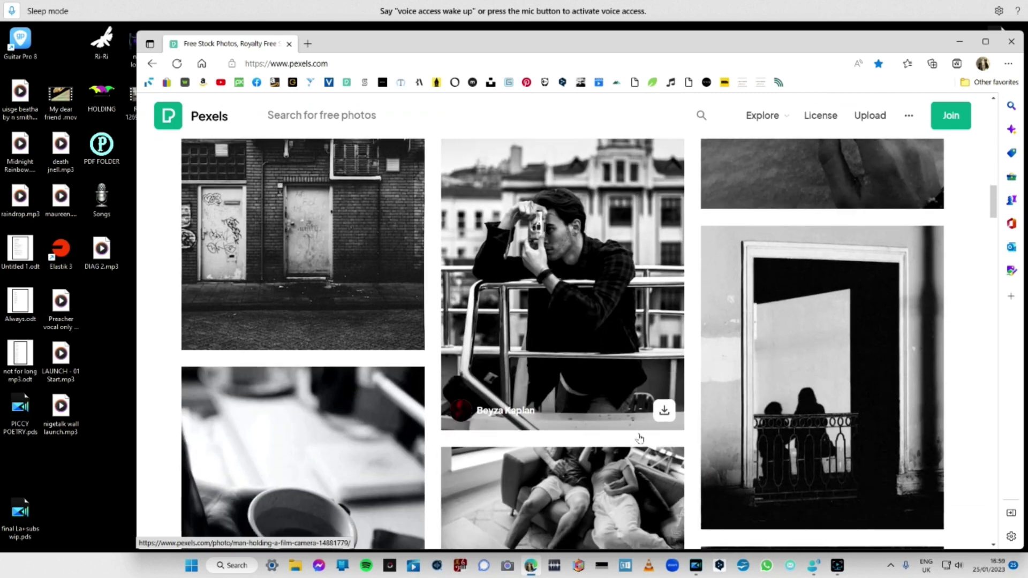
scroll(640, 438, "down", 10)
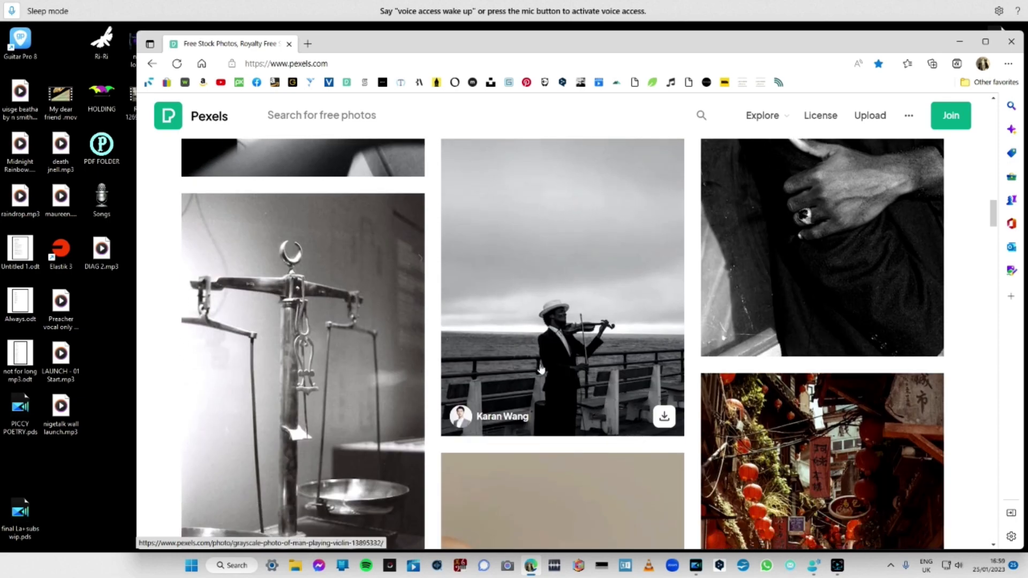
scroll(541, 368, "up", 8)
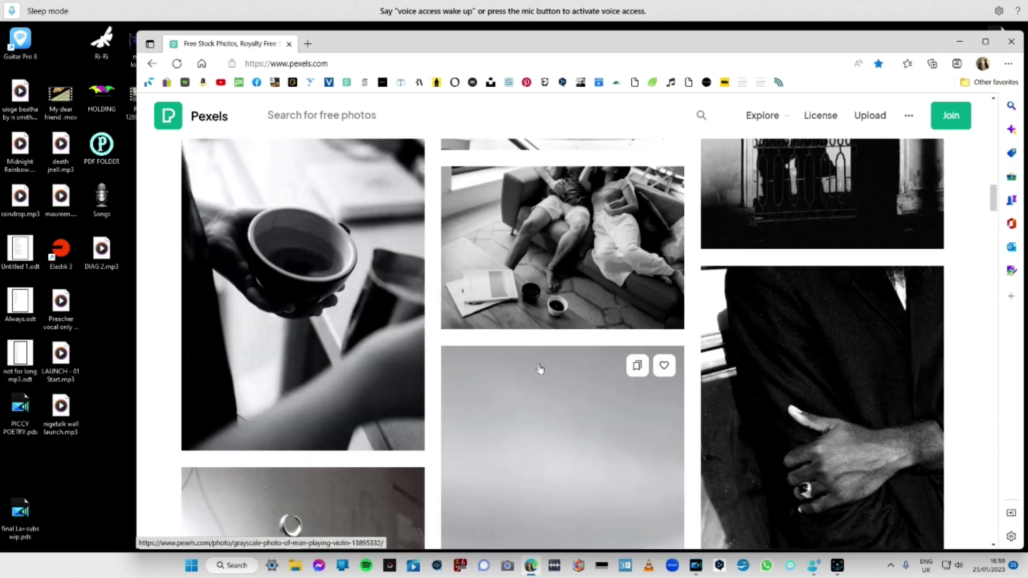
scroll(530, 381, "down", 8)
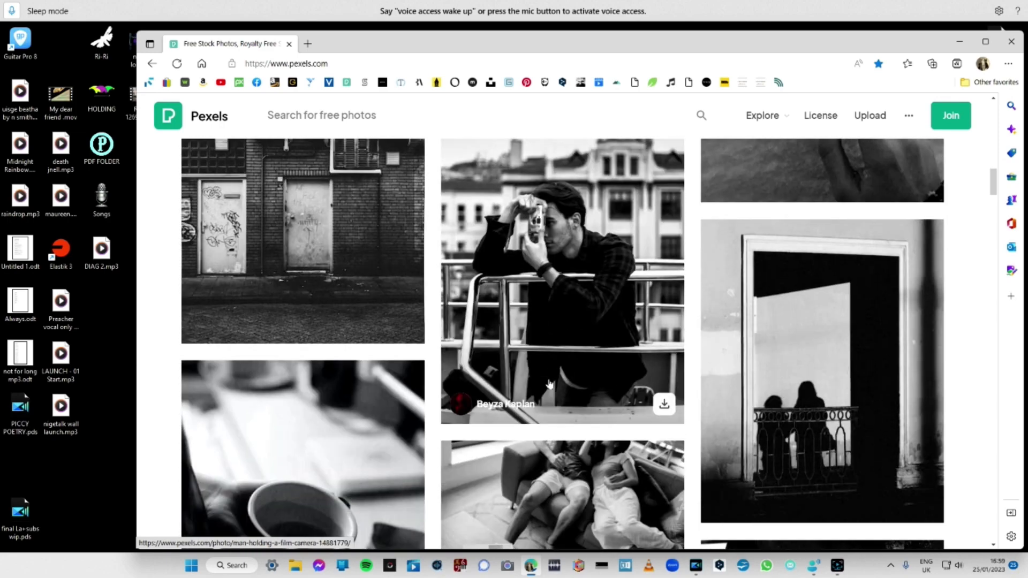
scroll(531, 412, "down", 3)
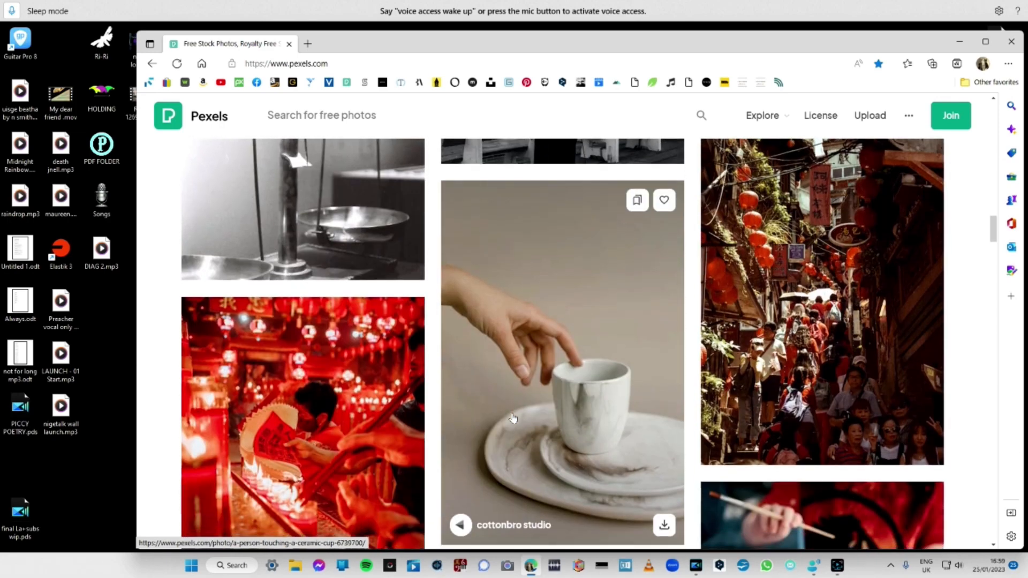
scroll(444, 461, "up", 5)
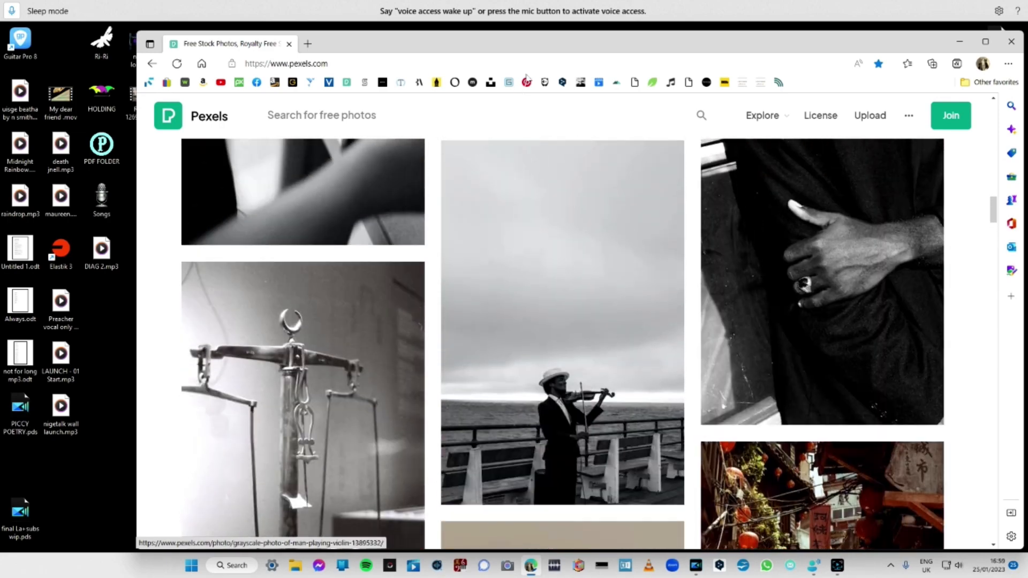
scroll(516, 327, "down", 5)
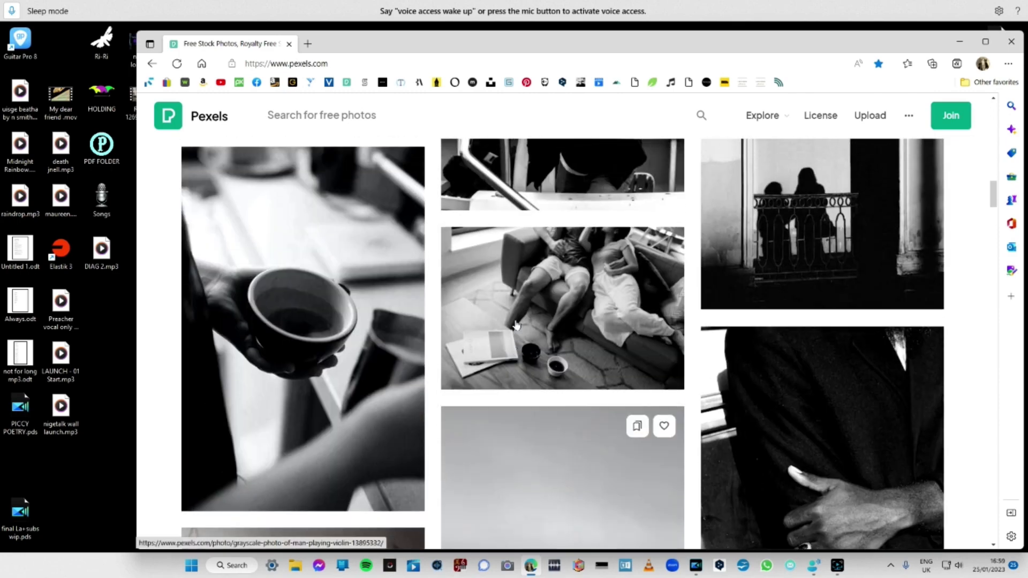
scroll(515, 327, "up", 8)
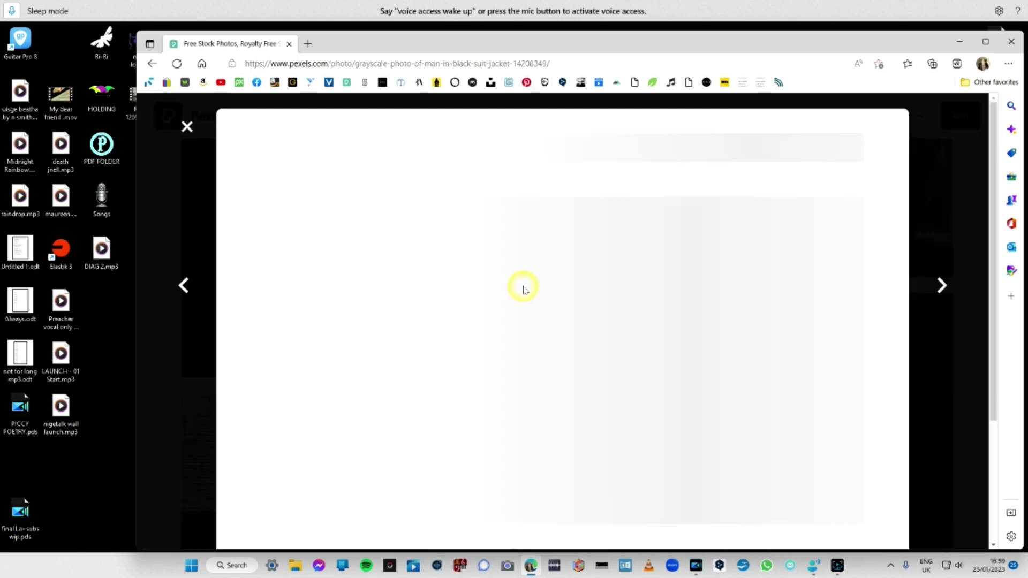
Open the grayscale photo of the person in the black hat and select the Medium 1280×1920 download size.
left_click(466, 357)
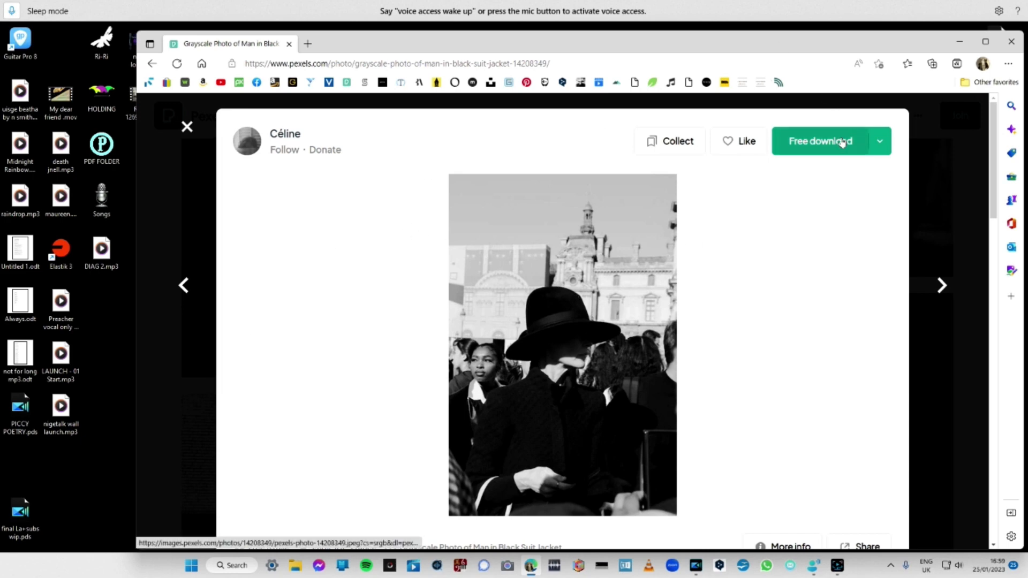
left_click(884, 144)
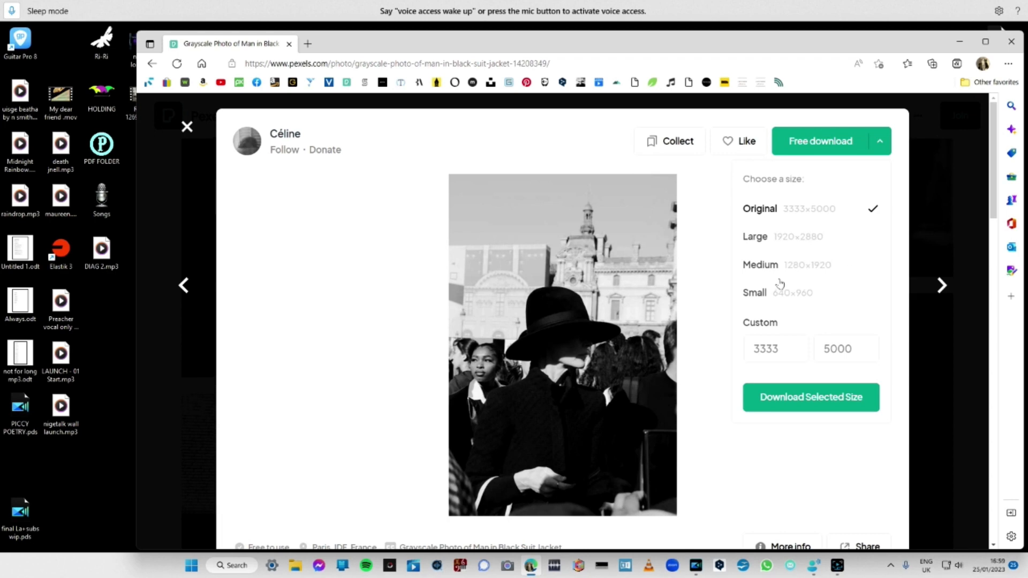
left_click(798, 264)
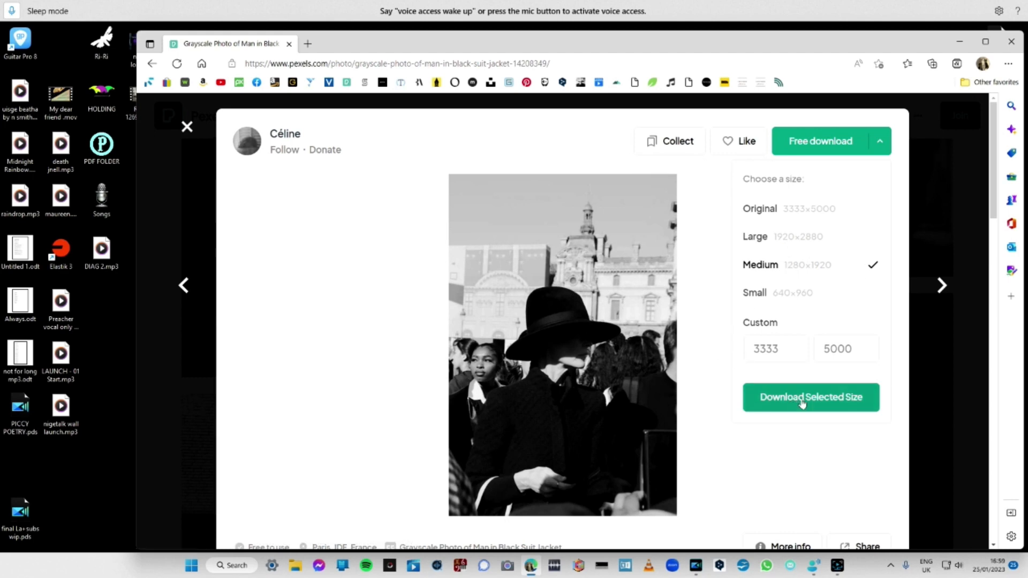
Examine the photo's usage information, download options and the similar pictures suggested beneath it.
scroll(778, 427, "down", 2)
scroll(780, 425, "down", 2)
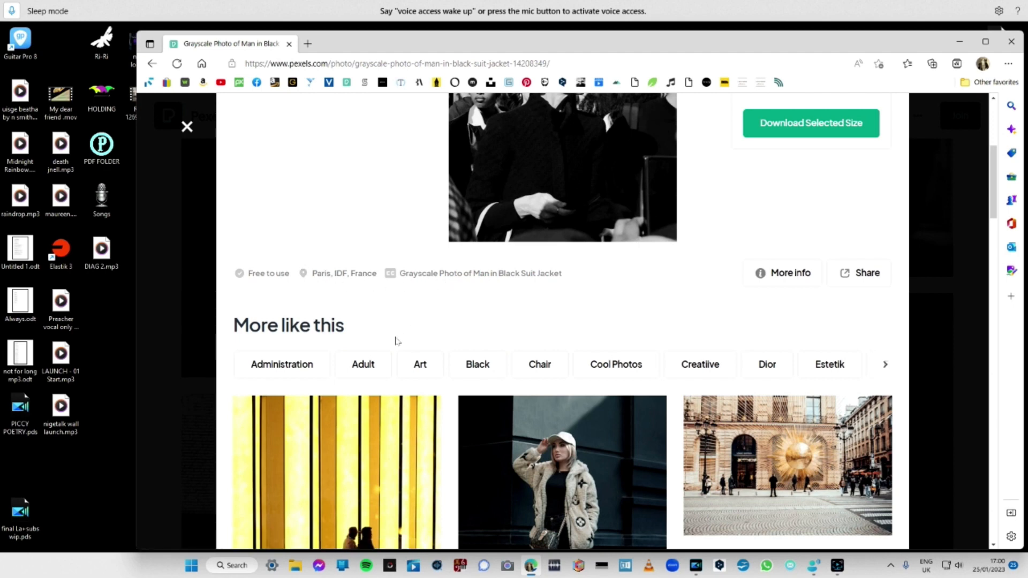
scroll(499, 257, "up", 4)
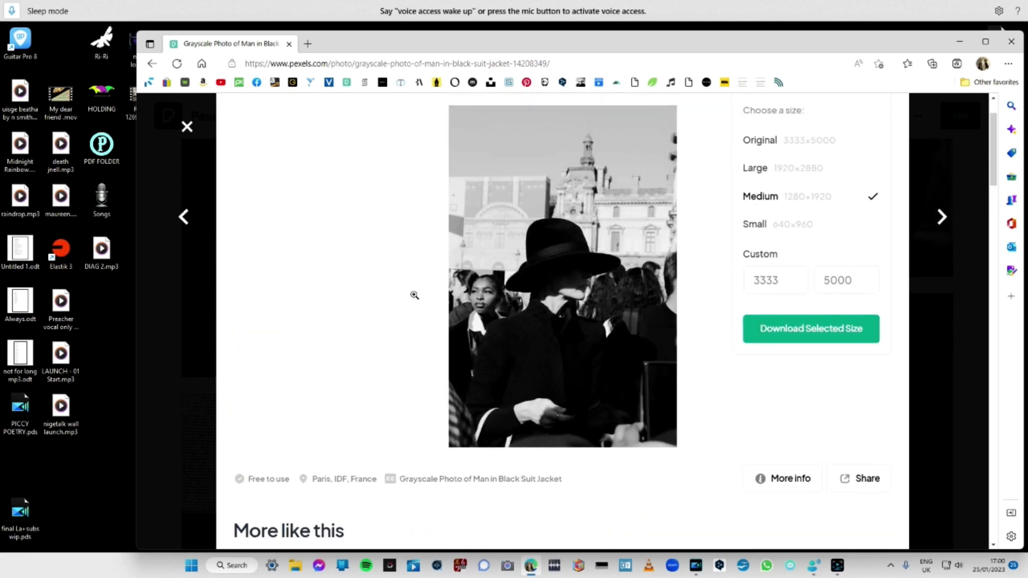
scroll(343, 312, "down", 3)
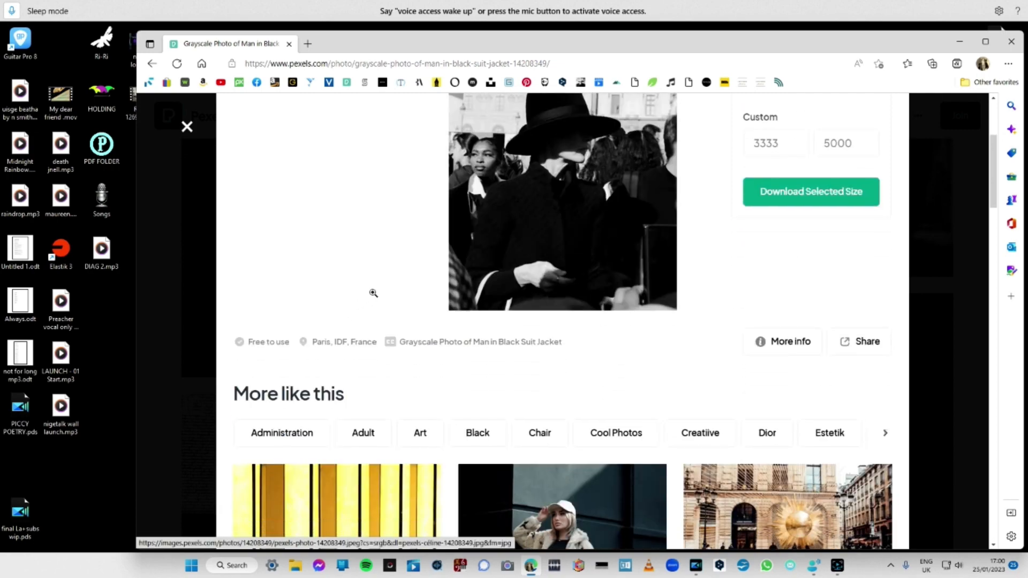
scroll(372, 291, "down", 7)
scroll(394, 267, "up", 5)
scroll(385, 279, "up", 5)
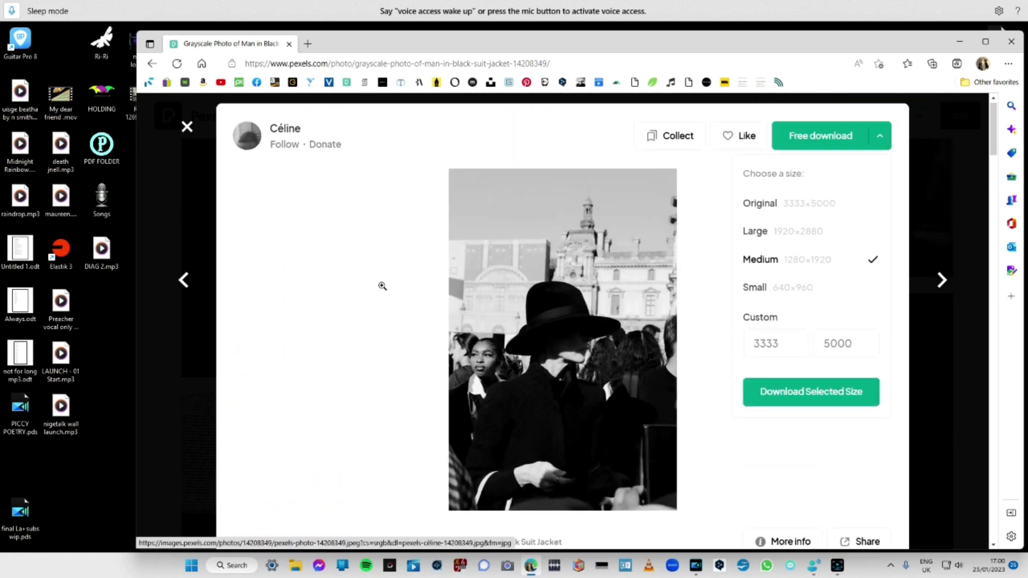
scroll(397, 375, "down", 3)
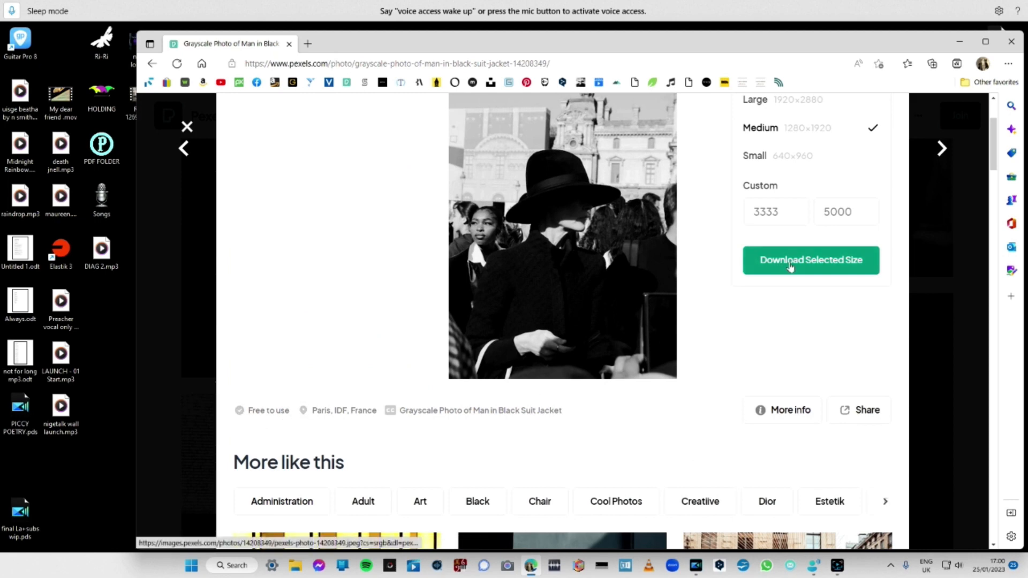
scroll(789, 263, "up", 1)
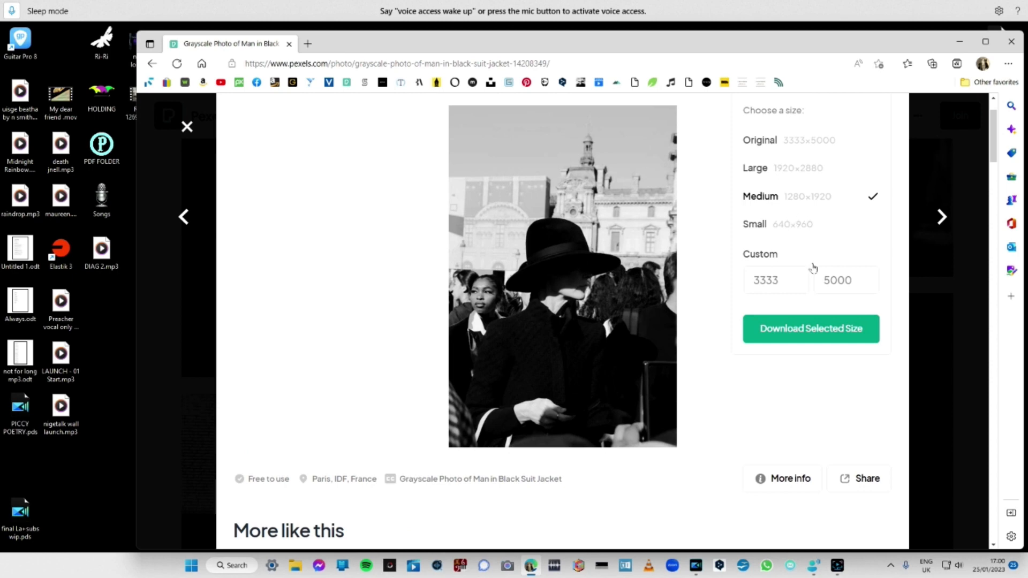
Download the medium-size black hat photo and save it in the Pictures for poems folder, replacing the existing file.
left_click(782, 336)
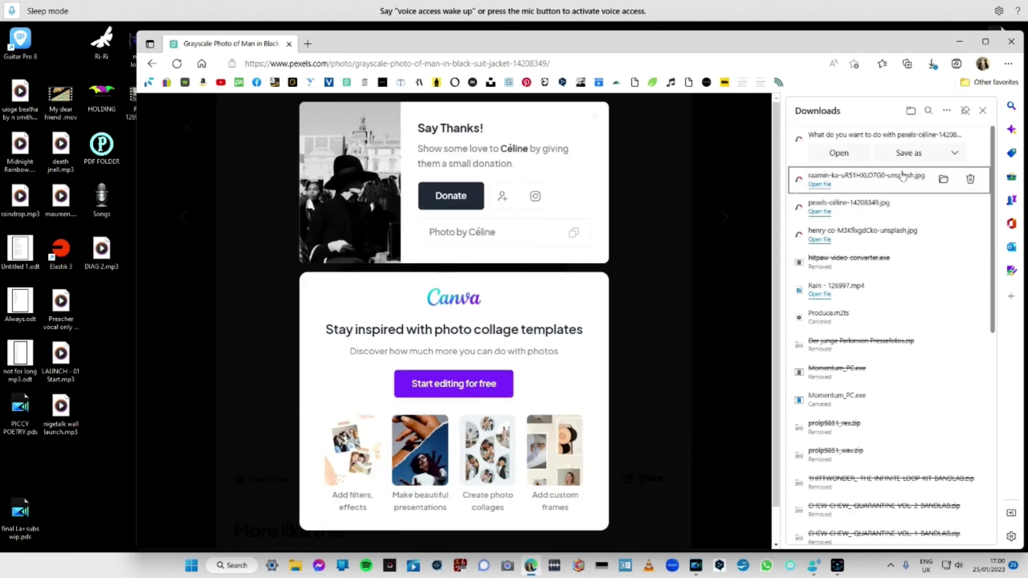
left_click(908, 153)
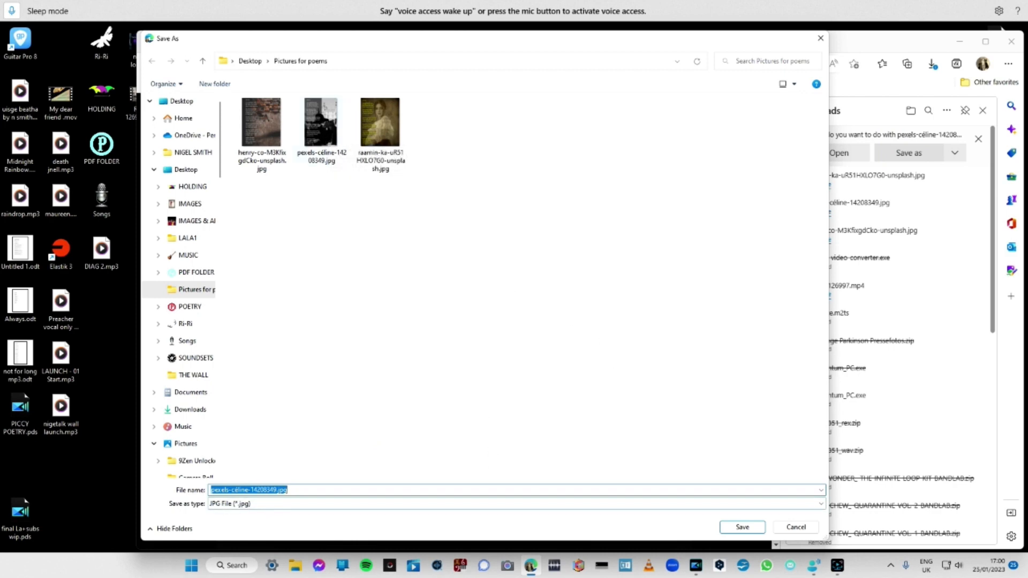
left_click(747, 529)
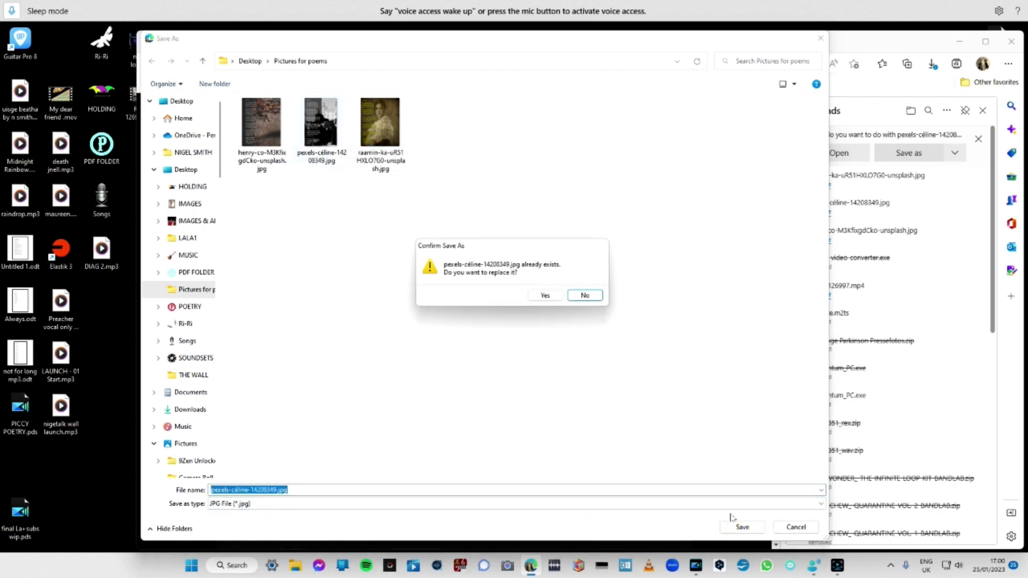
left_click(551, 298)
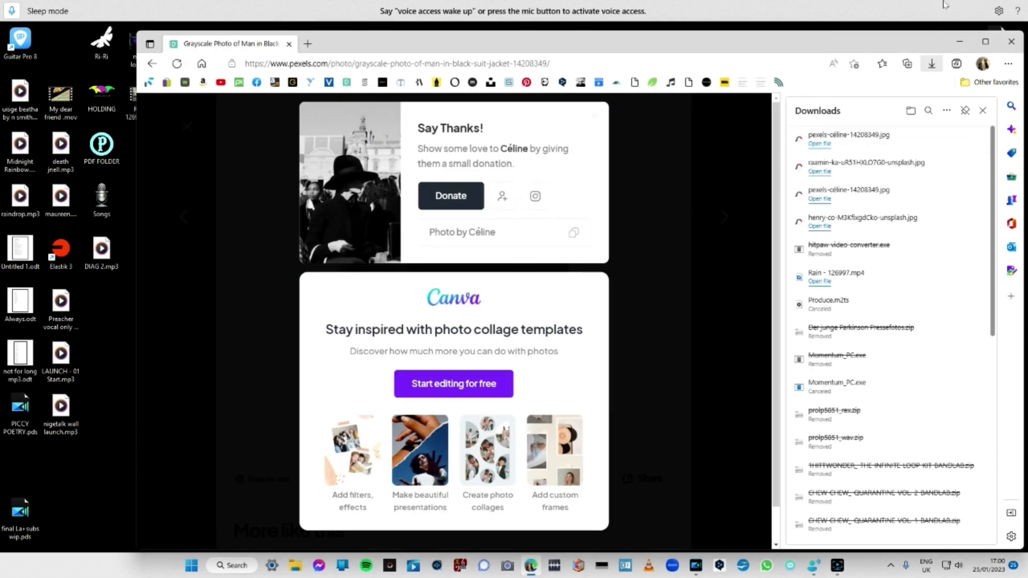
Open the bookmarked Unsplash website and search its photos for "woman retro".
left_click(491, 82)
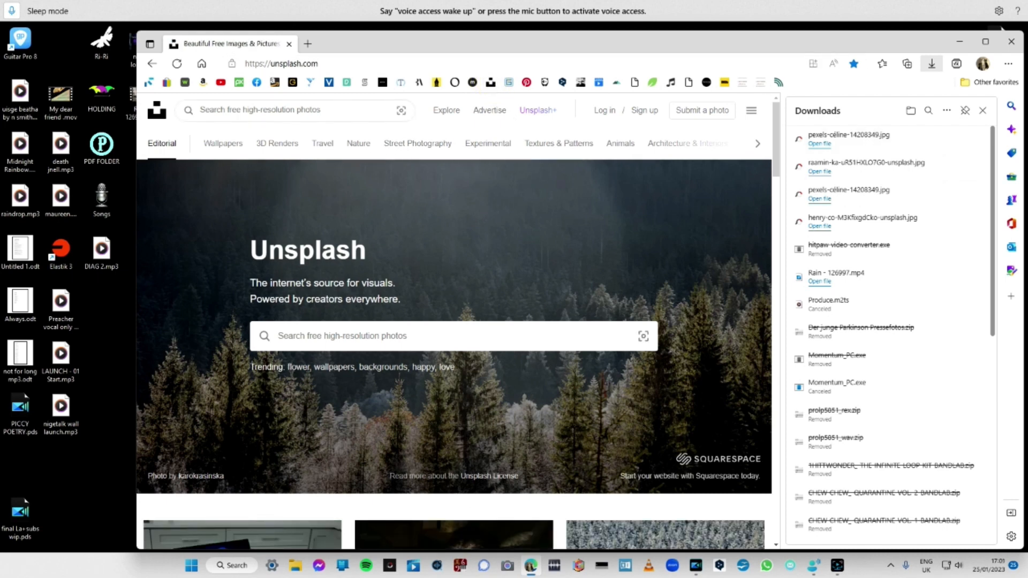
left_click(333, 111)
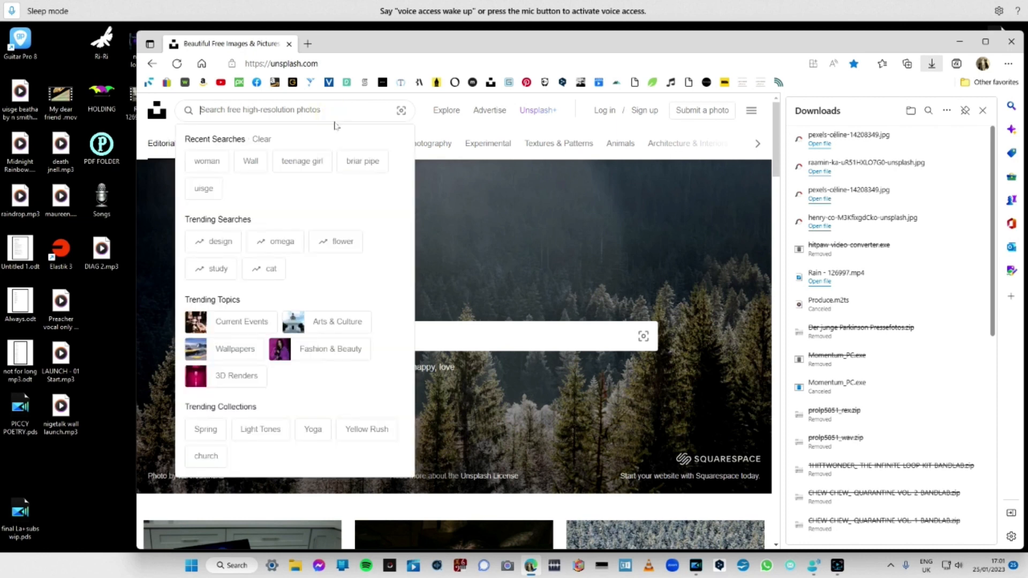
type("woman")
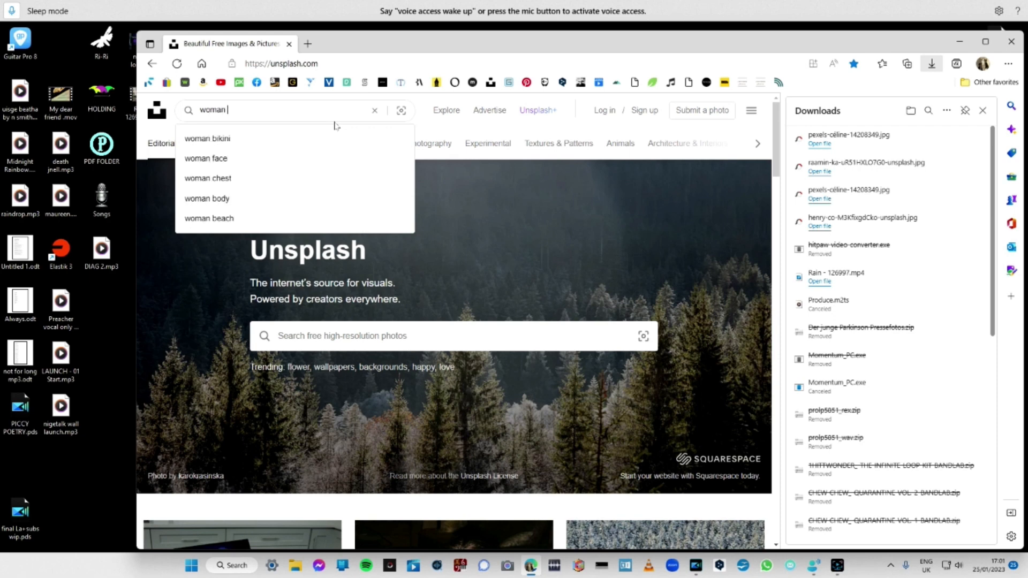
type(" retro")
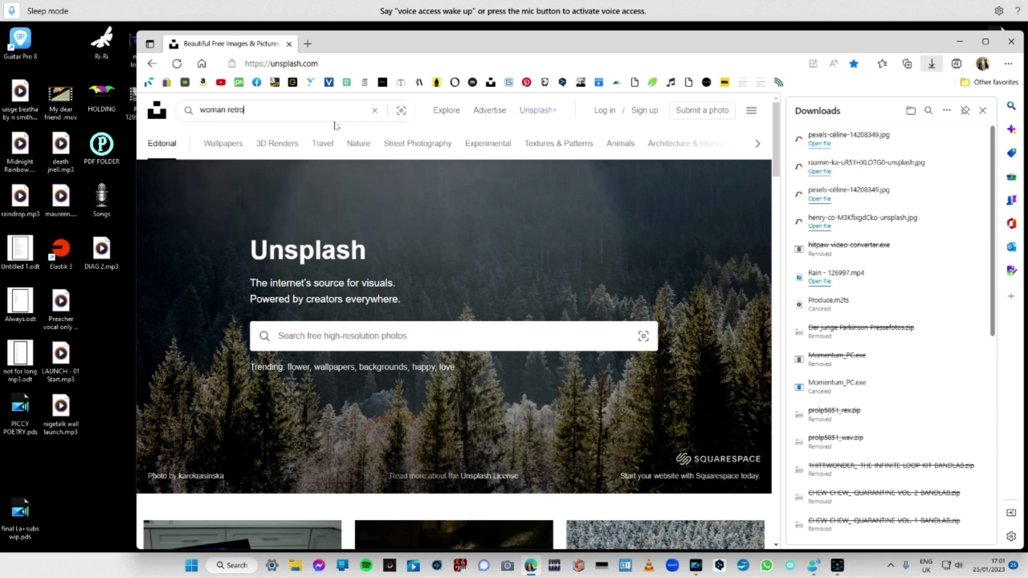
key("Return")
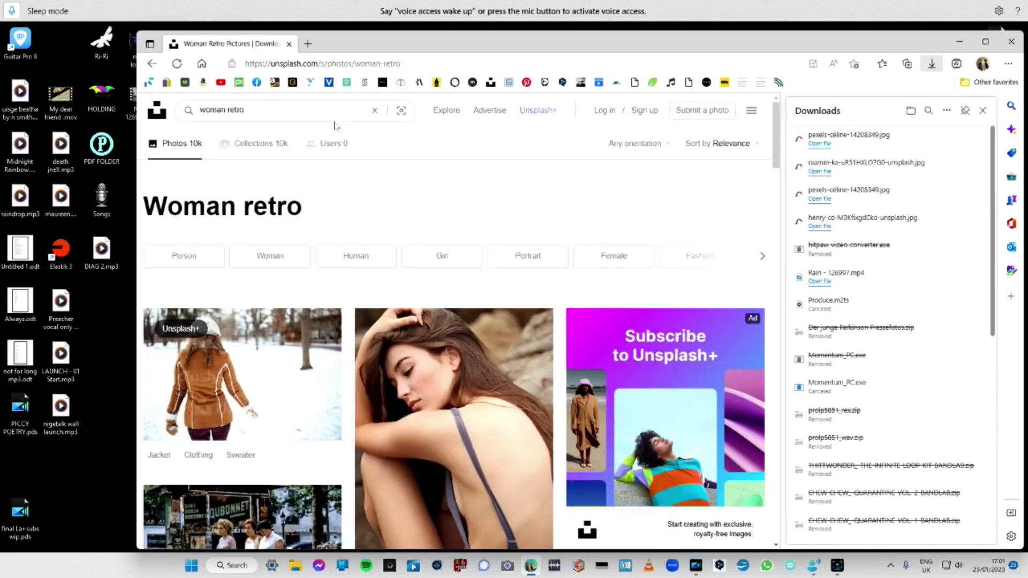
Open the photo of three women walking on a road and request its Medium (1920 x 1296) download.
scroll(535, 117, "down", 4)
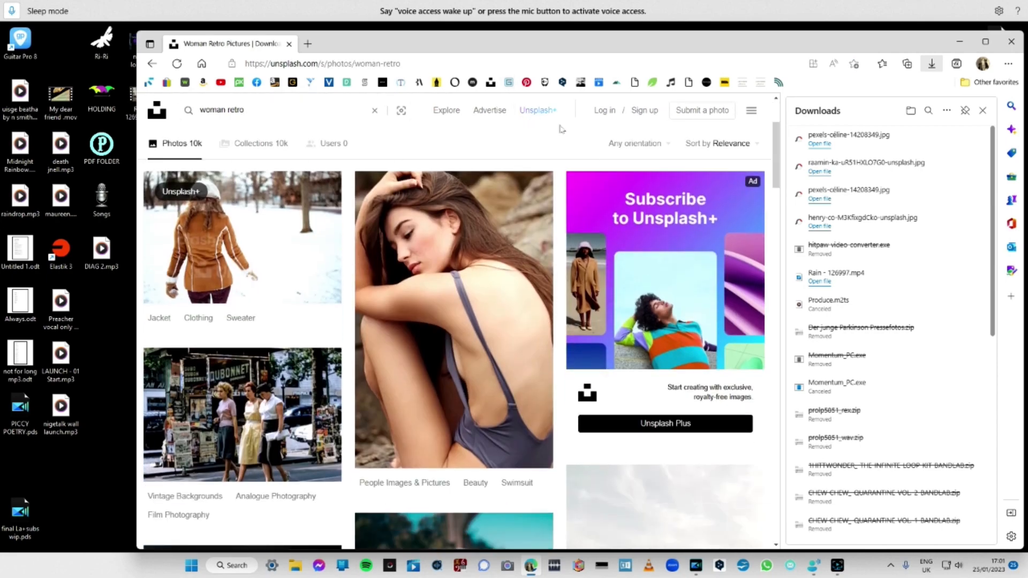
scroll(572, 129, "down", 2)
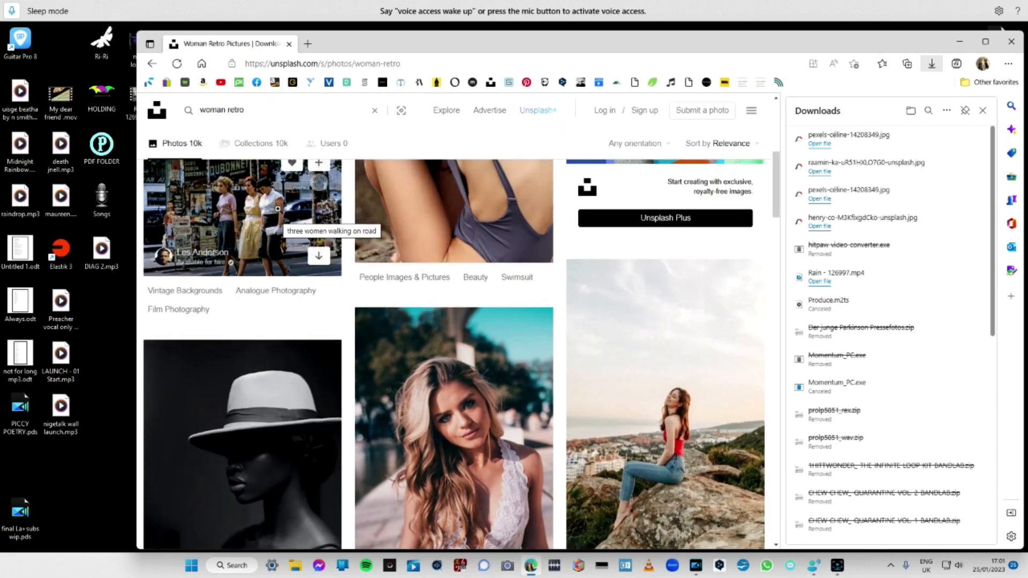
left_click(236, 206)
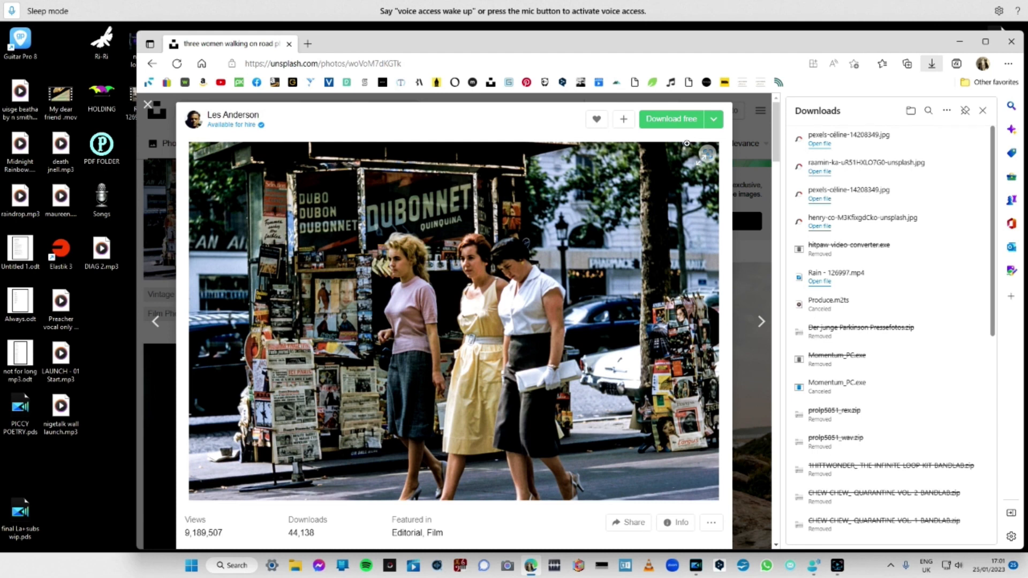
left_click(713, 120)
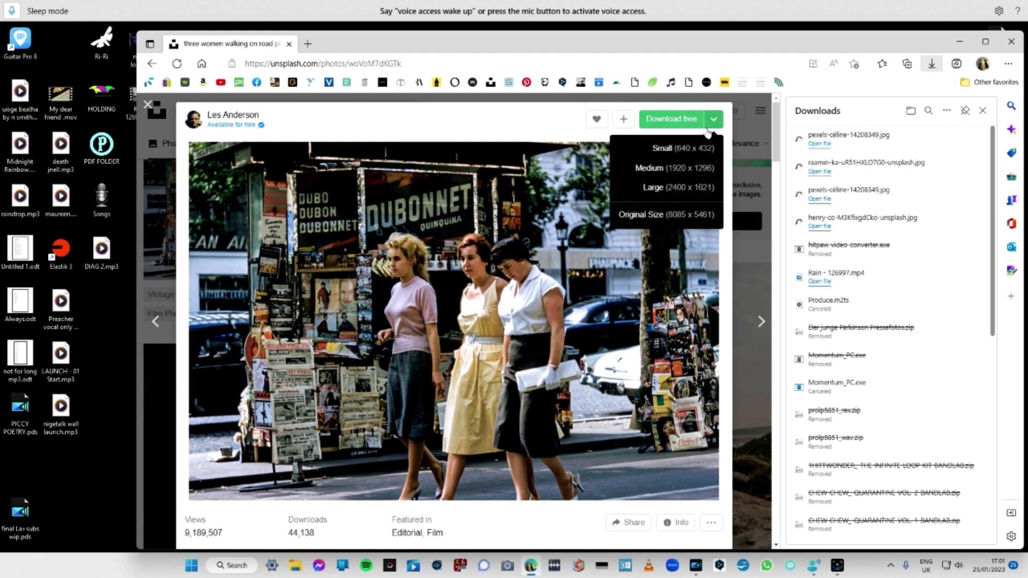
left_click(696, 168)
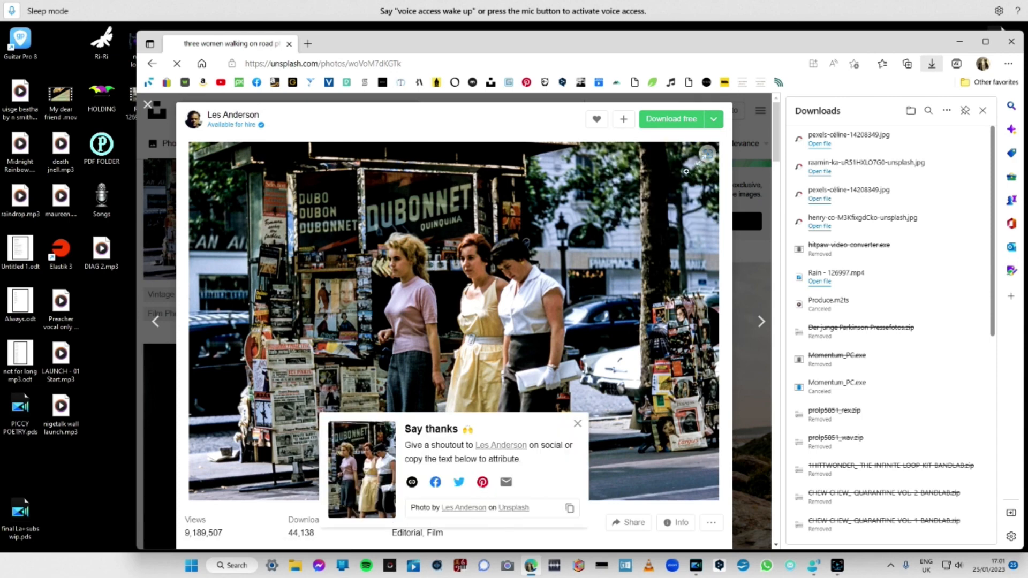
Request the free download of the three women photo again and save it as a JPG in the Pictures for poems folder.
scroll(497, 169, "down", 3)
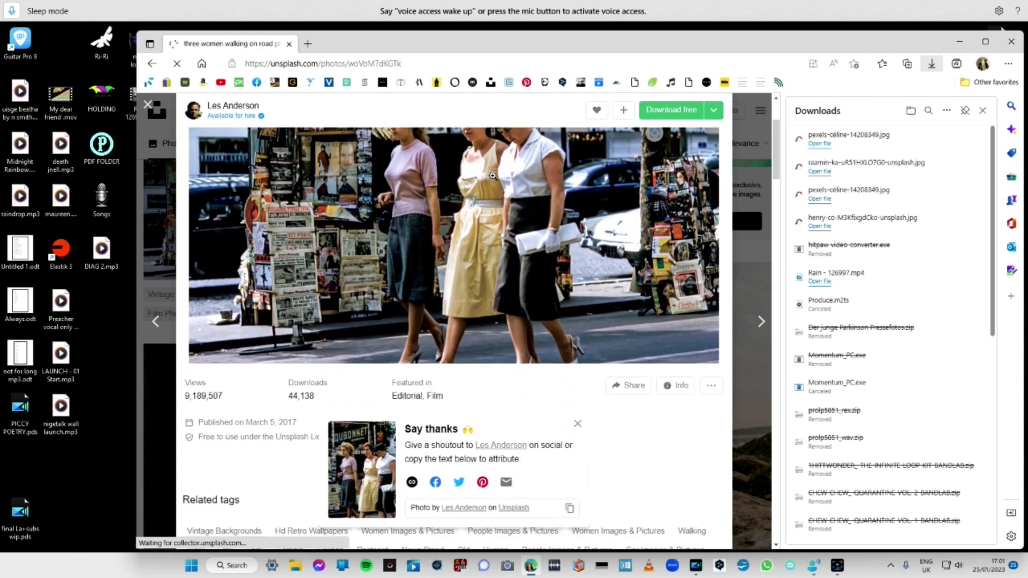
scroll(493, 176, "down", 3)
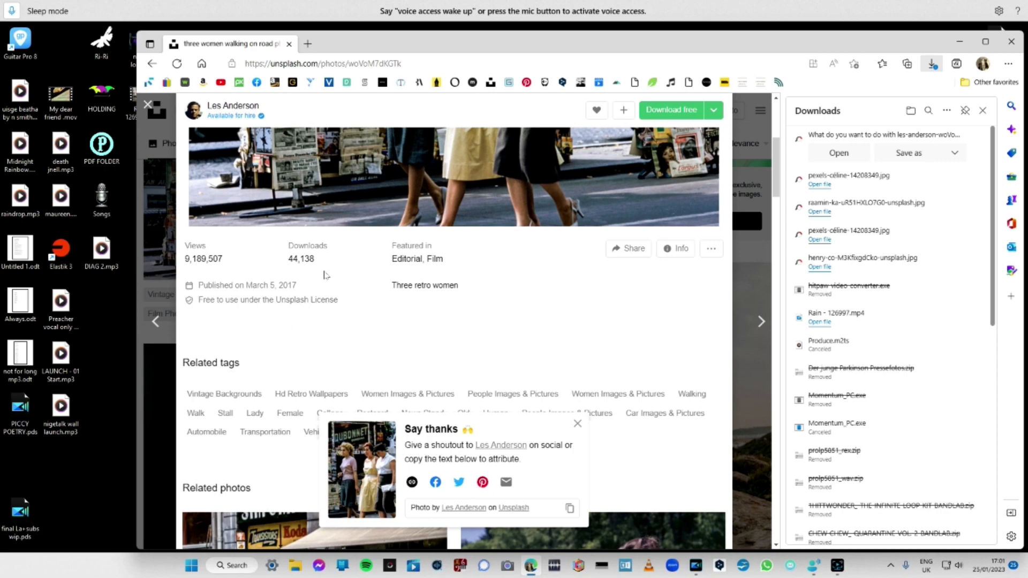
scroll(325, 274, "down", 3)
scroll(321, 279, "up", 6)
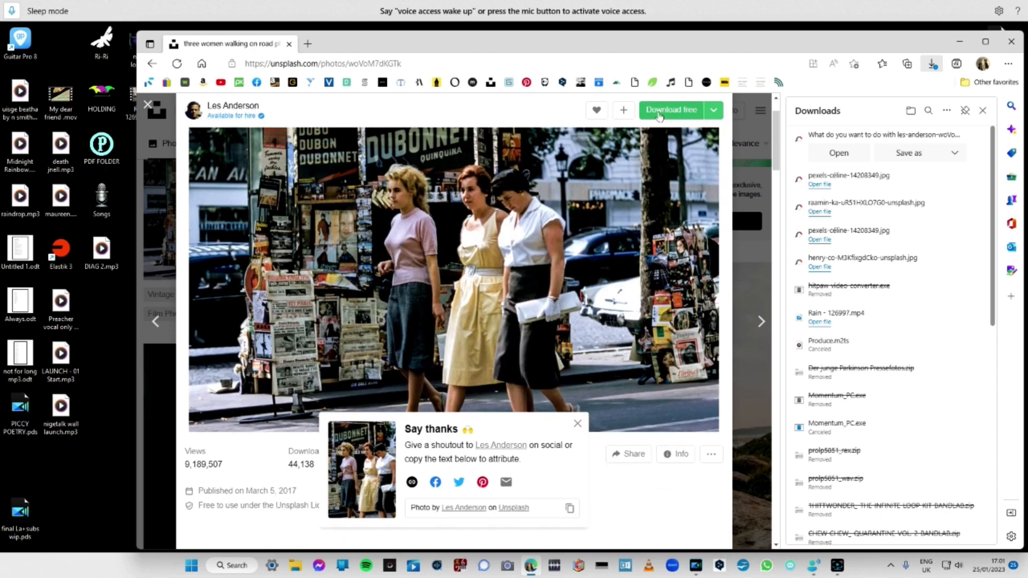
left_click(659, 117)
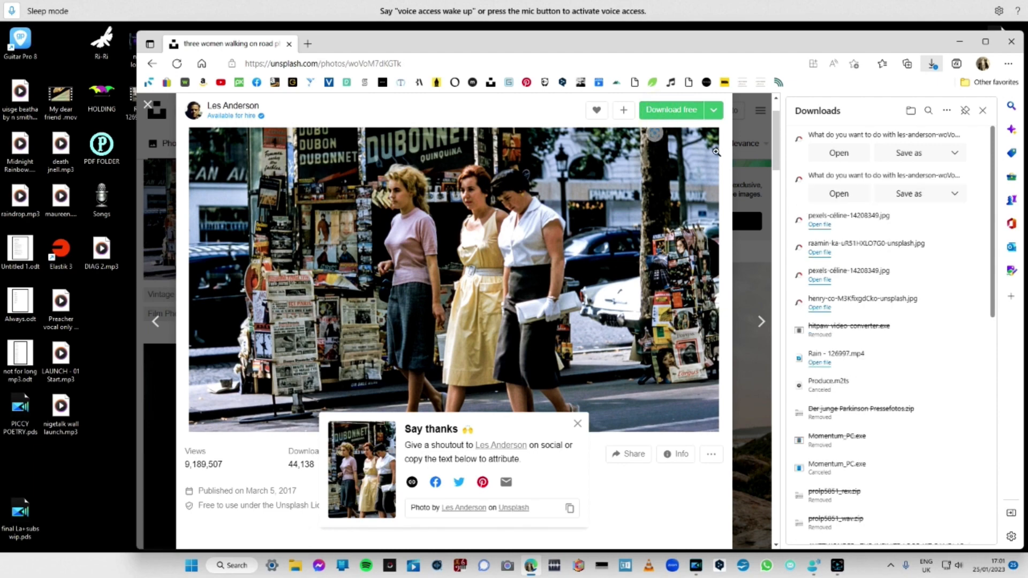
left_click(898, 152)
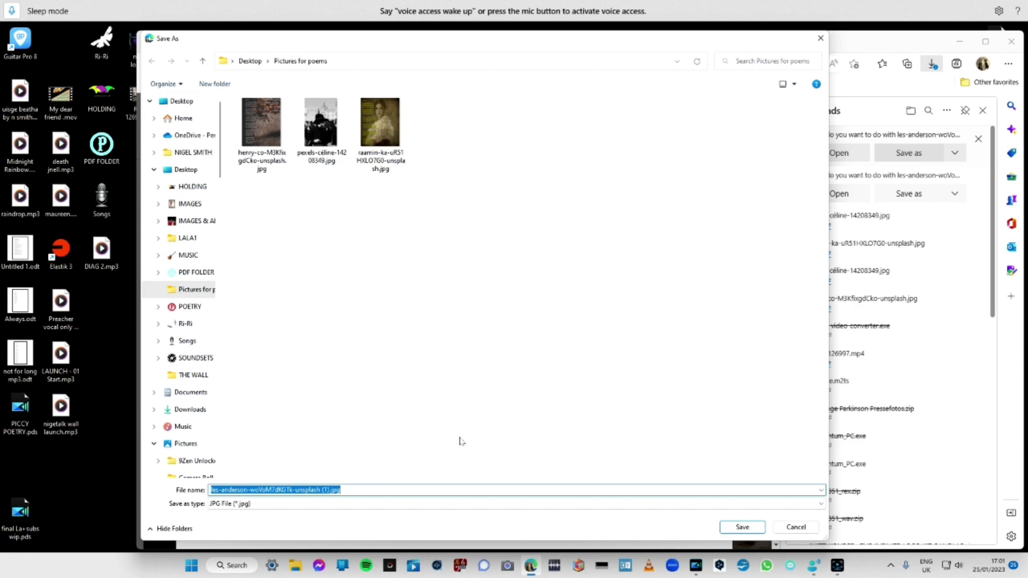
left_click(735, 526)
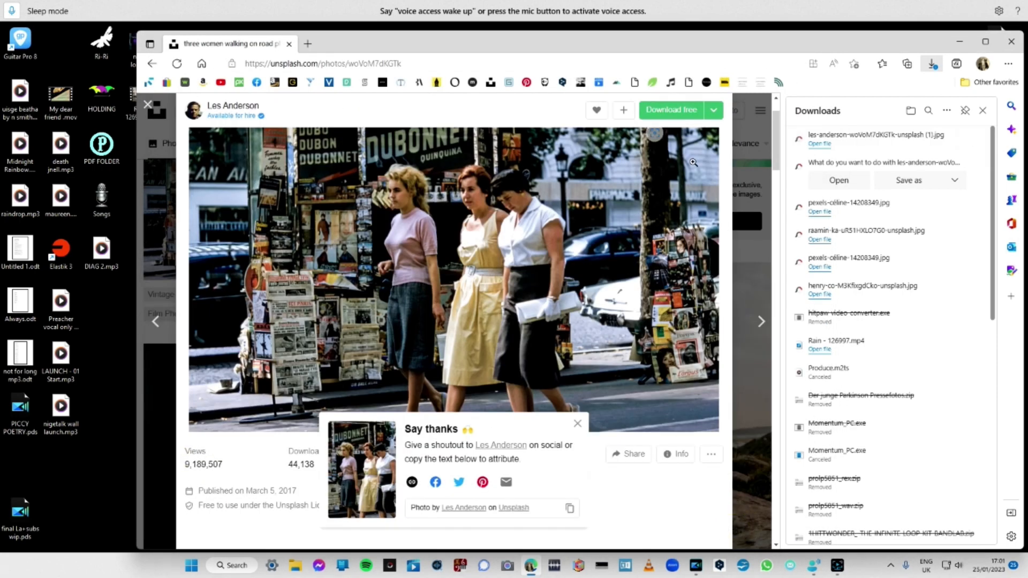
Close the browser despite the pending download and check the saved pictures in the Pictures for poems folder on the desktop.
left_click(1015, 47)
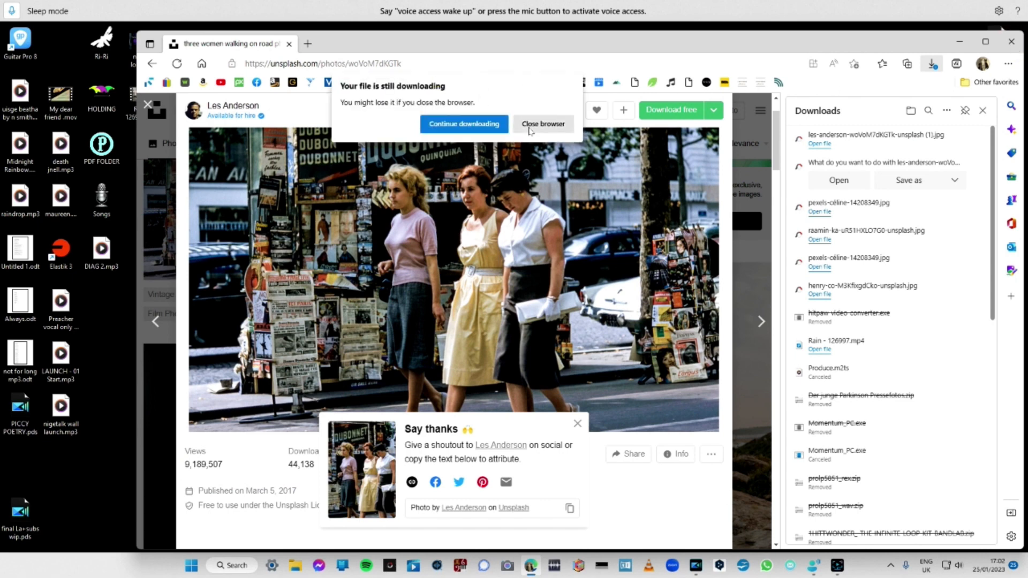
left_click(529, 131)
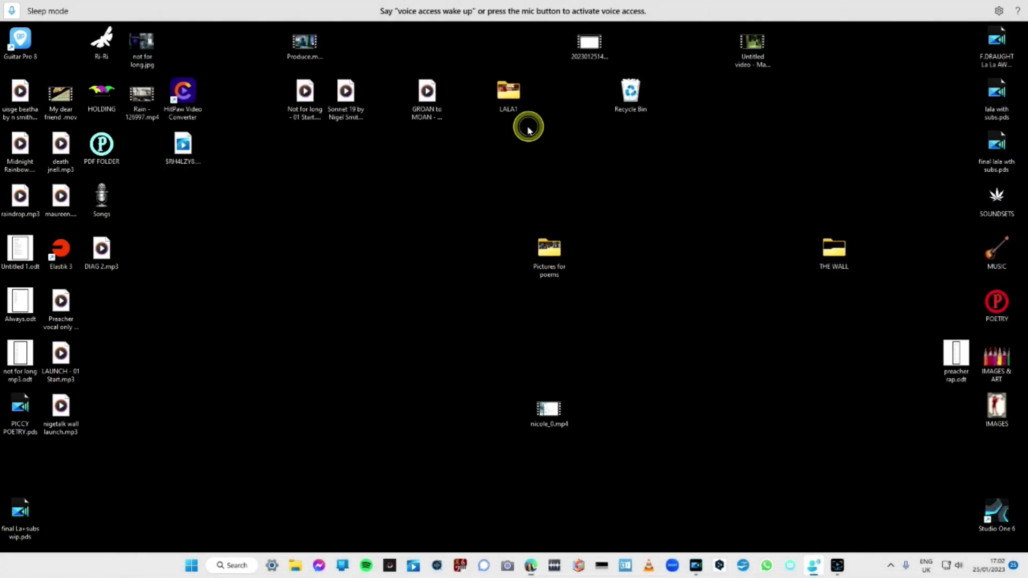
right_click(529, 130)
left_click(420, 222)
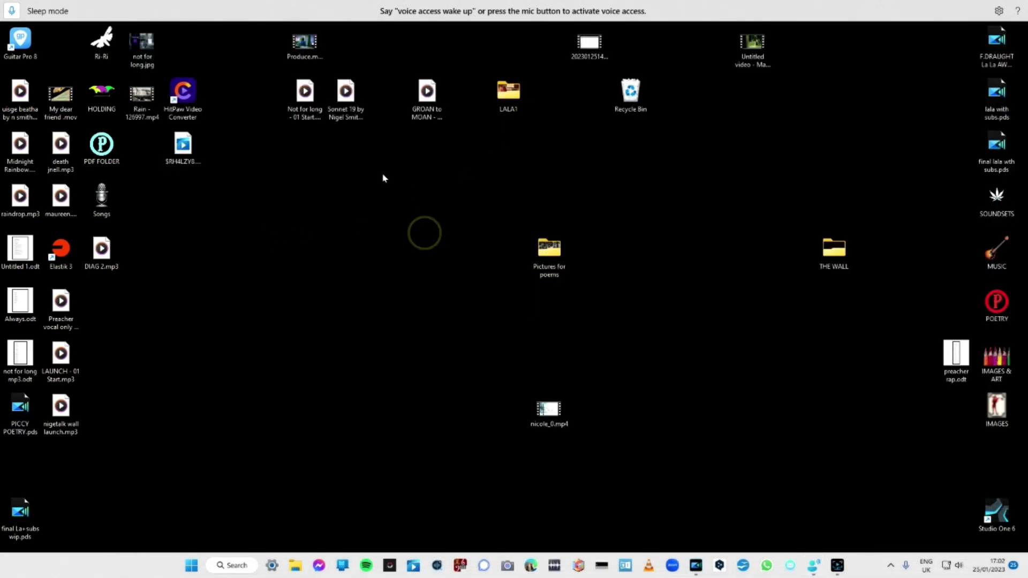
double_click(556, 251)
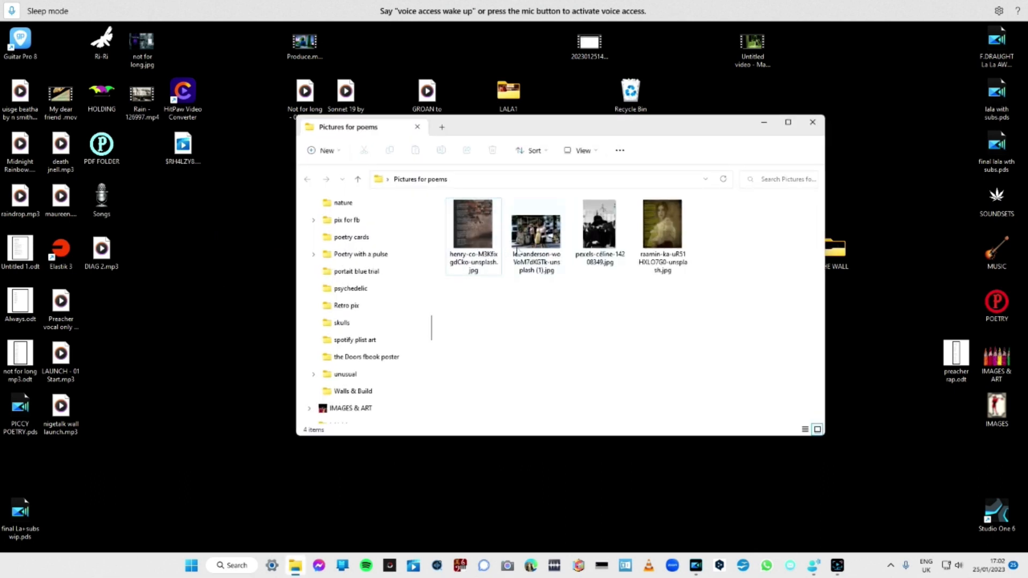
left_click(813, 122)
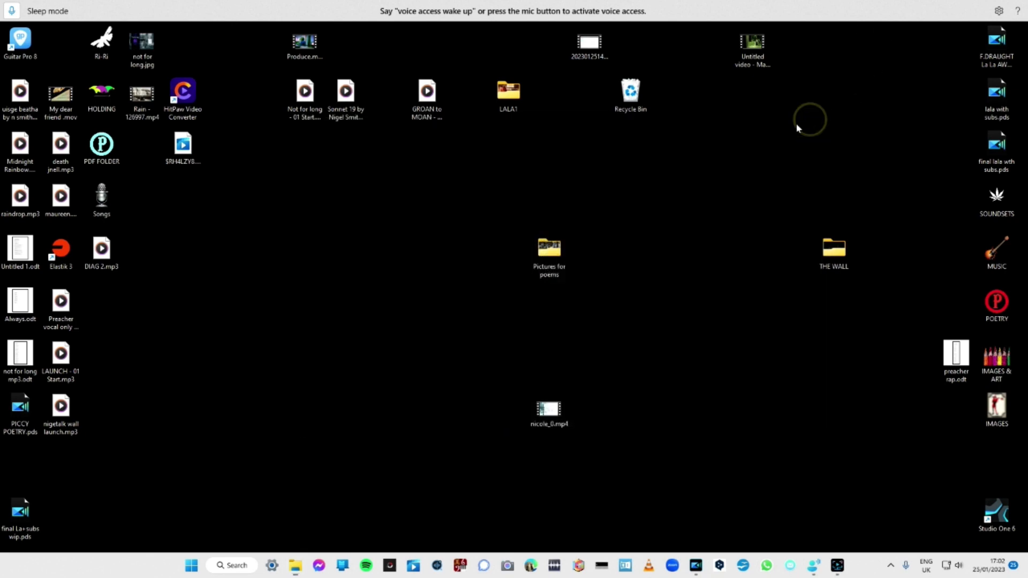
Start PhotoScape X Pro and browse to the Pictures for poems folder under Desktop.
right_click(386, 568)
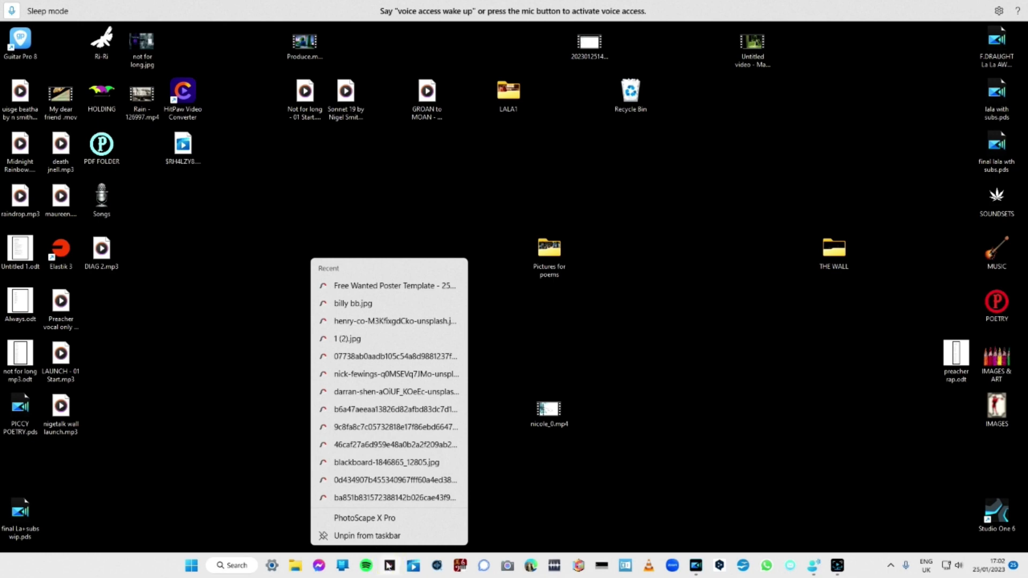
left_click(389, 566)
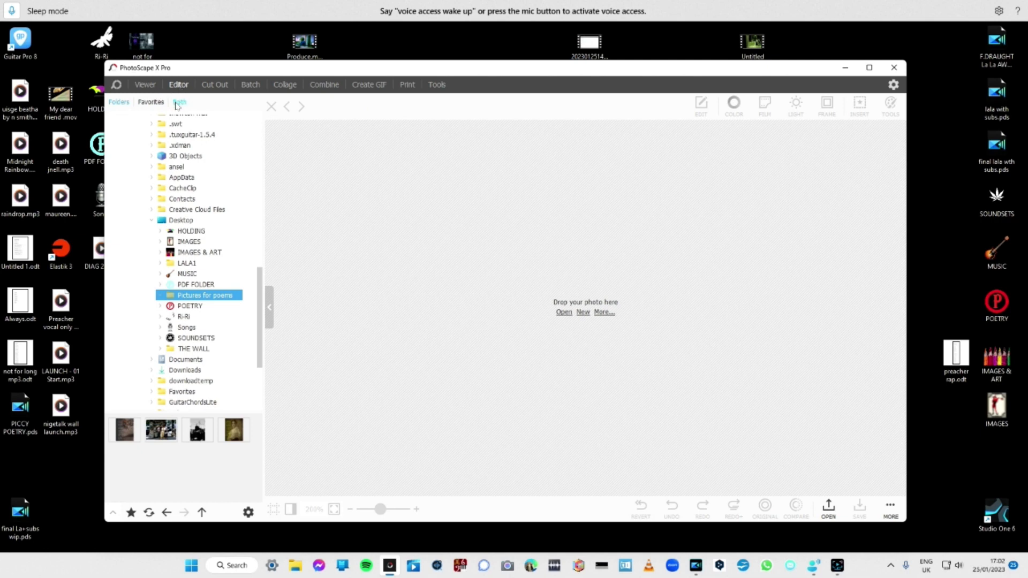
left_click(151, 220)
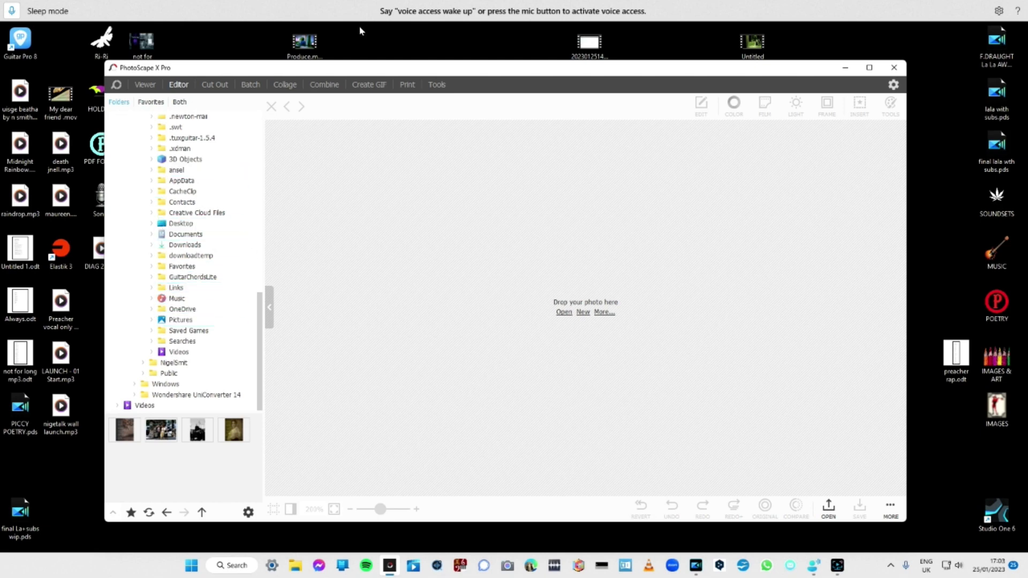
double_click(193, 224)
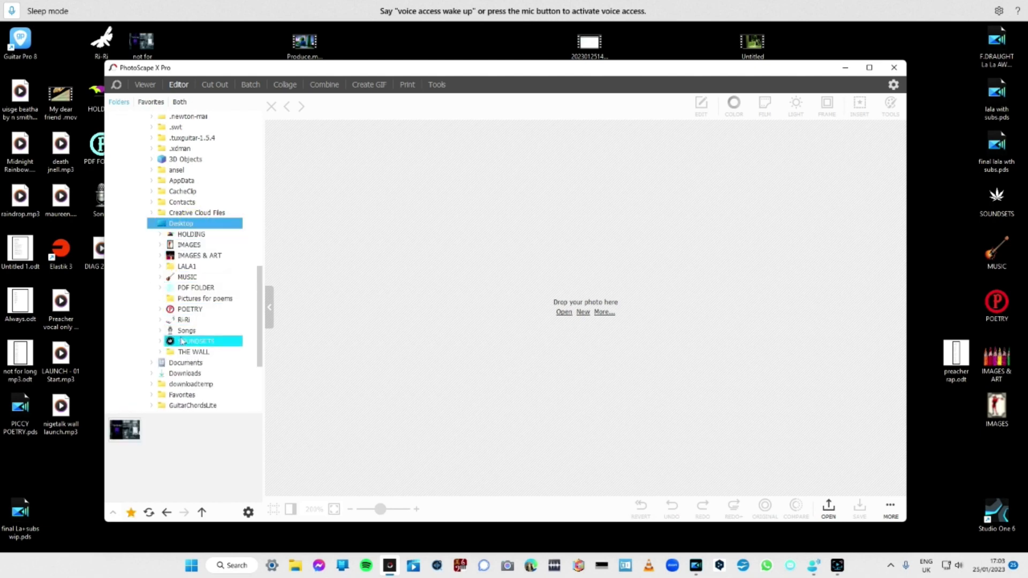
scroll(181, 337, "down", 3)
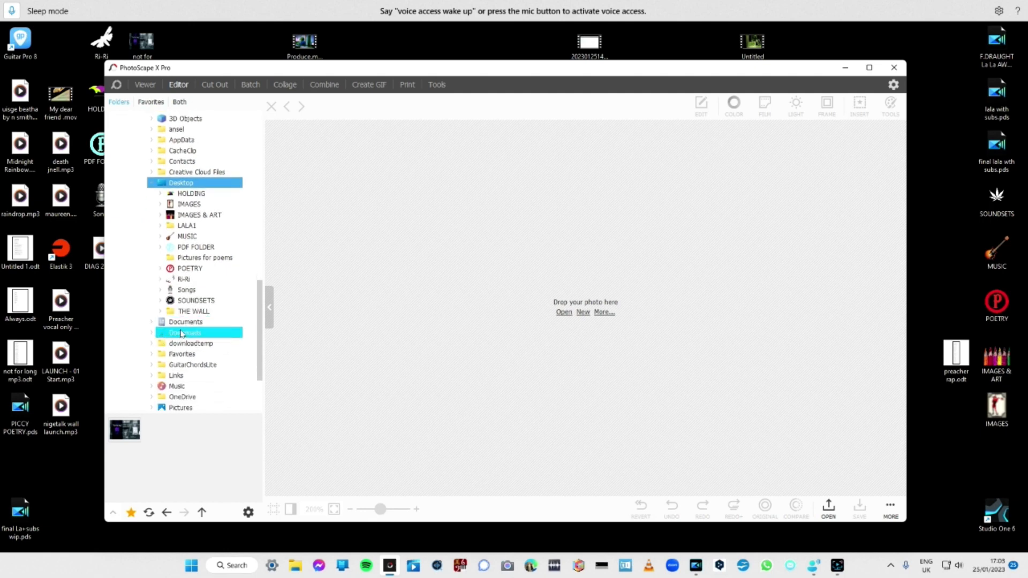
scroll(181, 333, "down", 3)
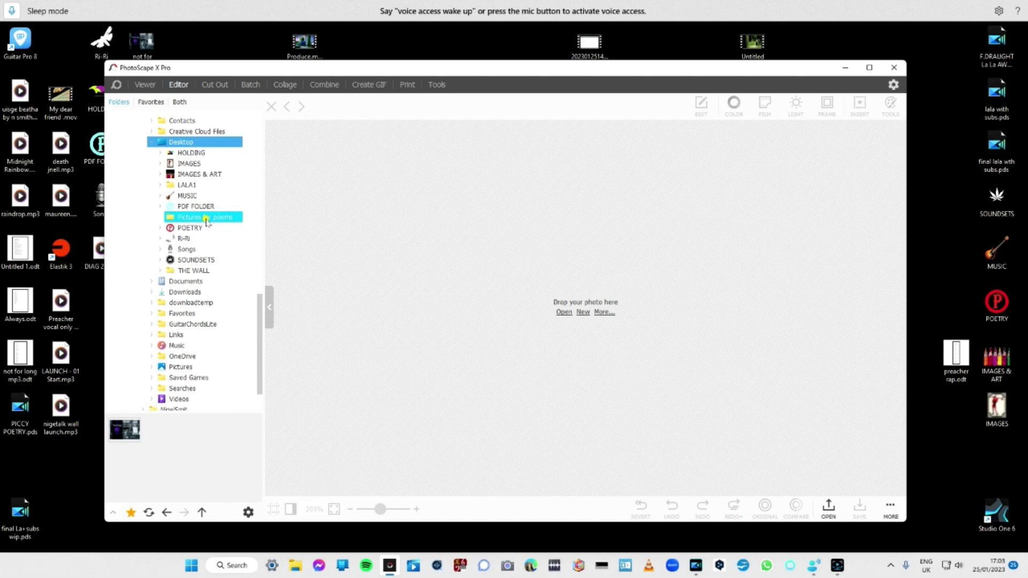
left_click(206, 222)
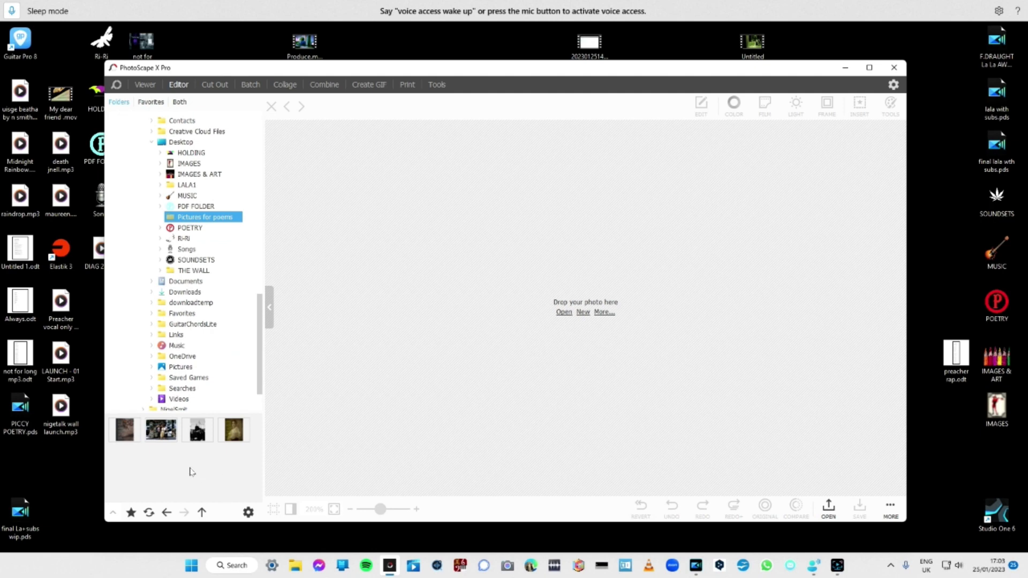
Open the grayscale photo of the person in the black hat in the editor.
right_click(195, 437)
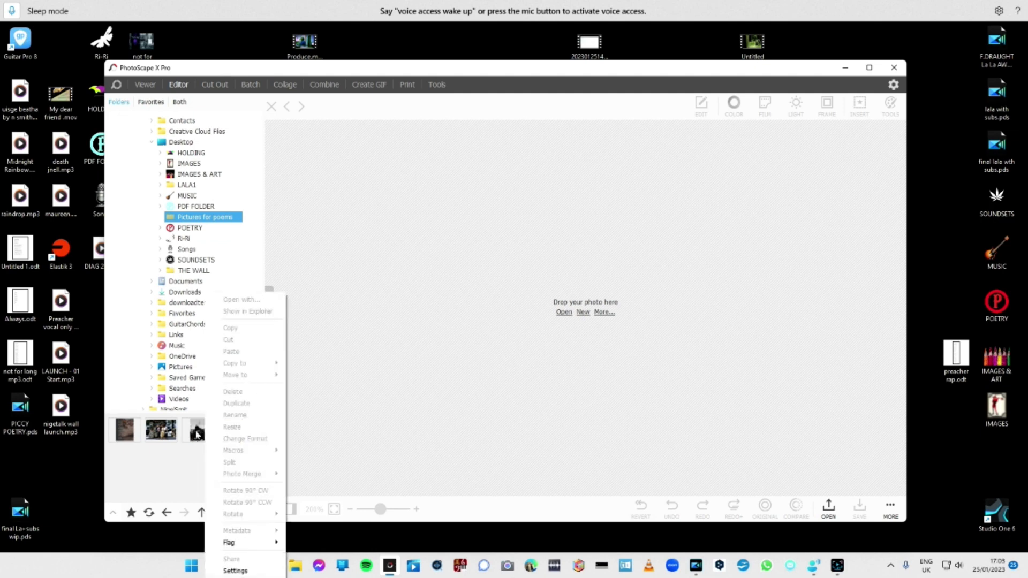
left_click(197, 433)
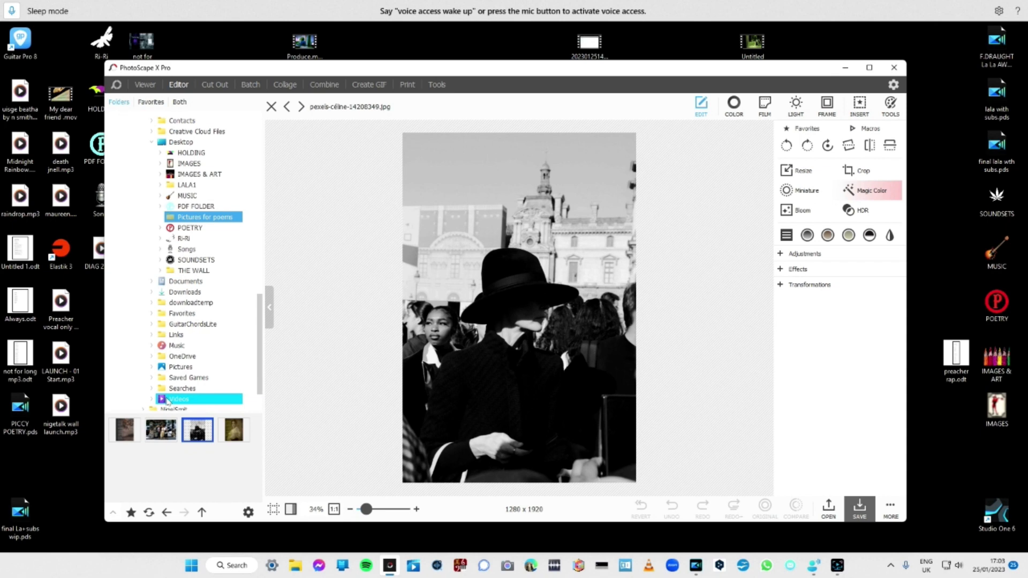
Copy the whole poem from the Always.odt document on the desktop and close the document.
left_click(26, 301)
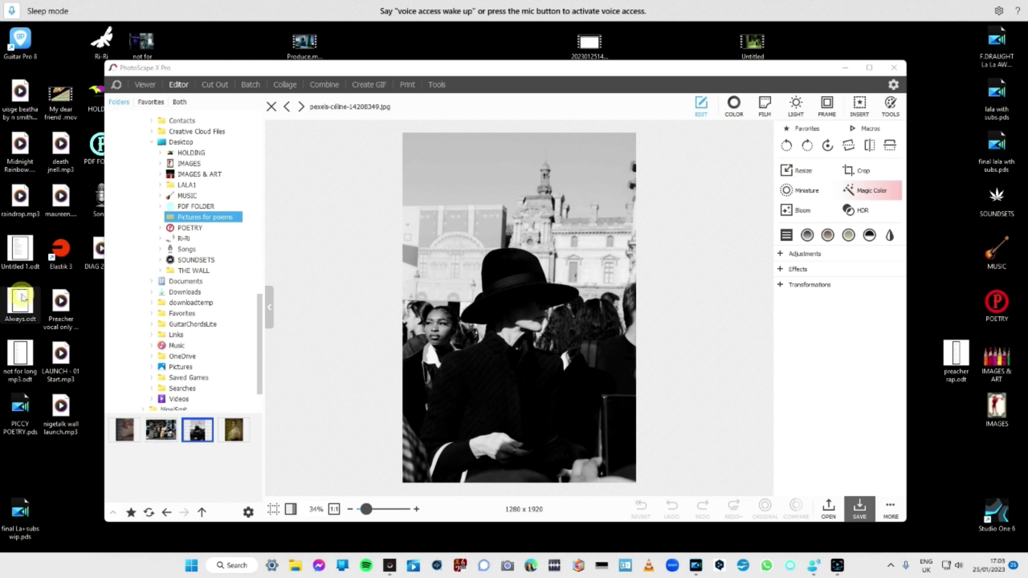
double_click(23, 297)
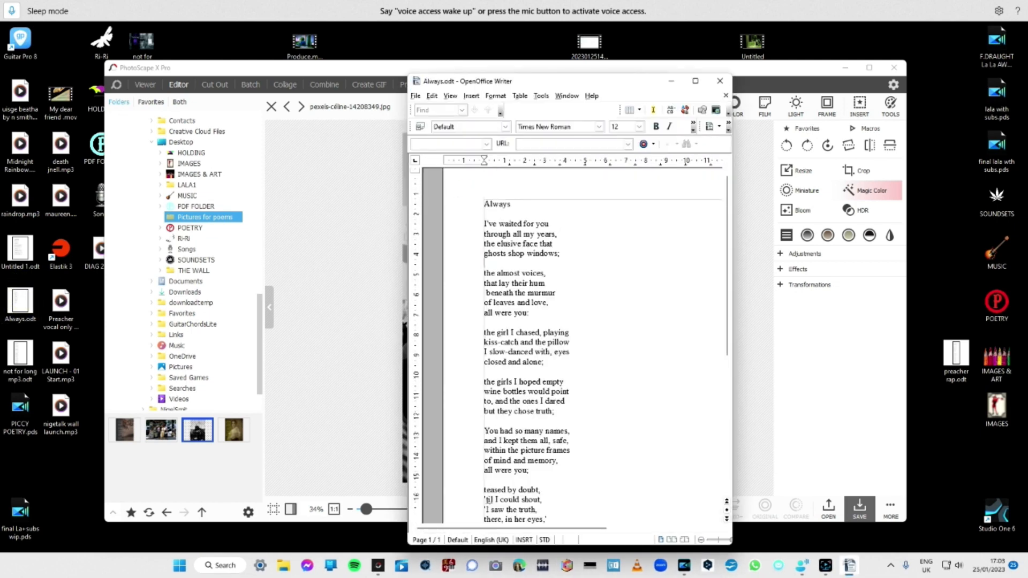
scroll(488, 505, "down", 1)
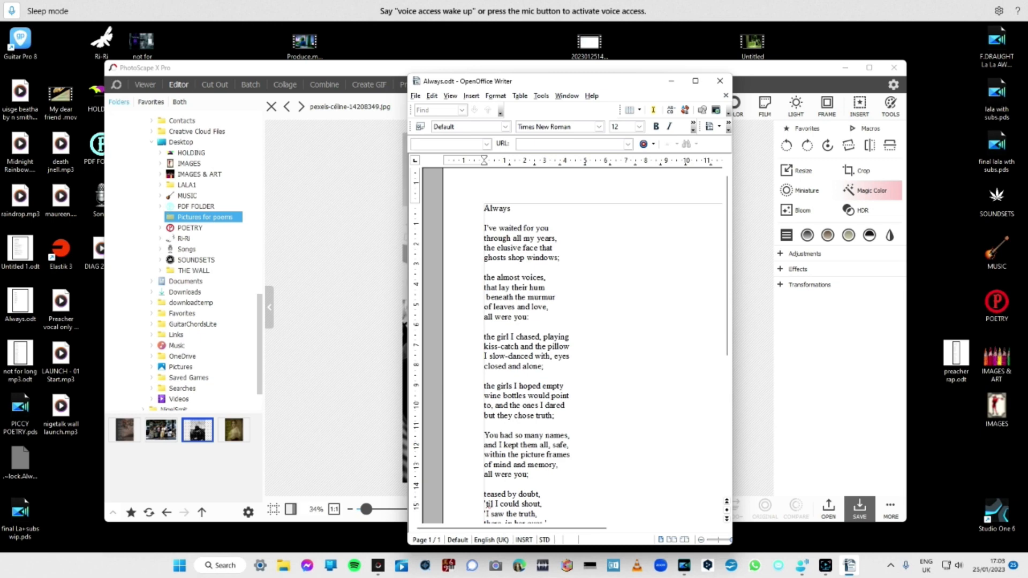
left_click_drag(484, 208, 486, 433)
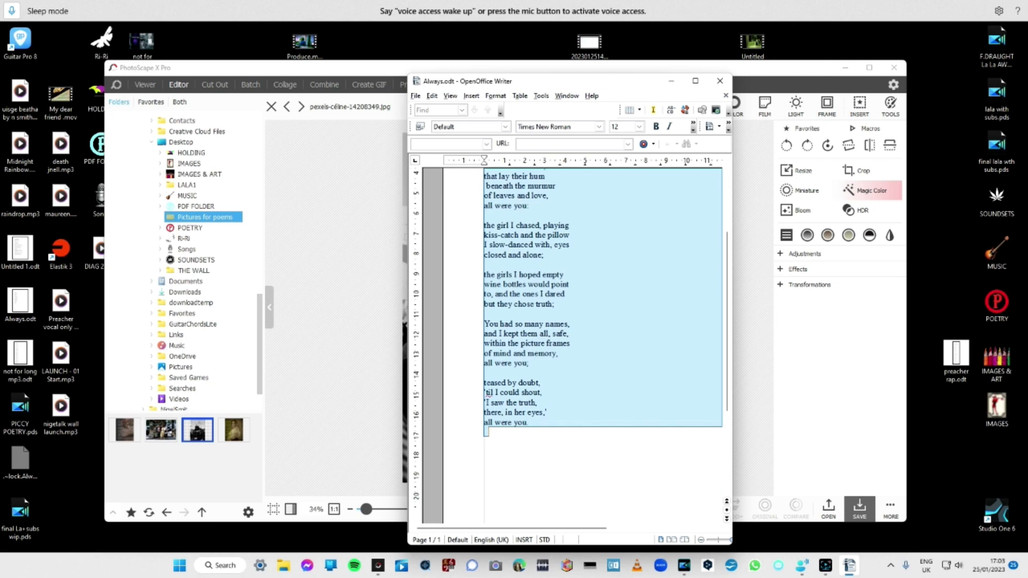
right_click(541, 283)
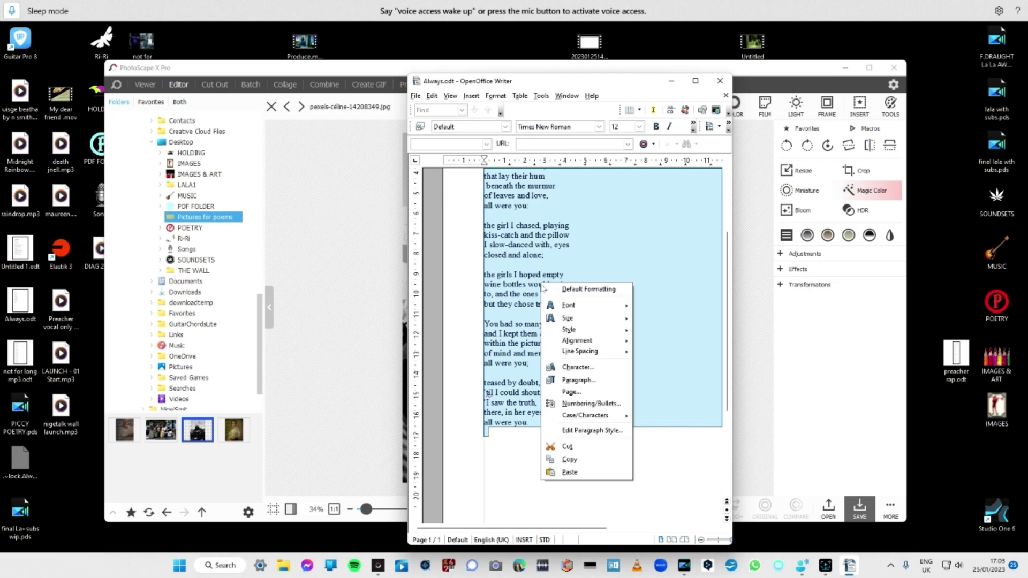
left_click(561, 460)
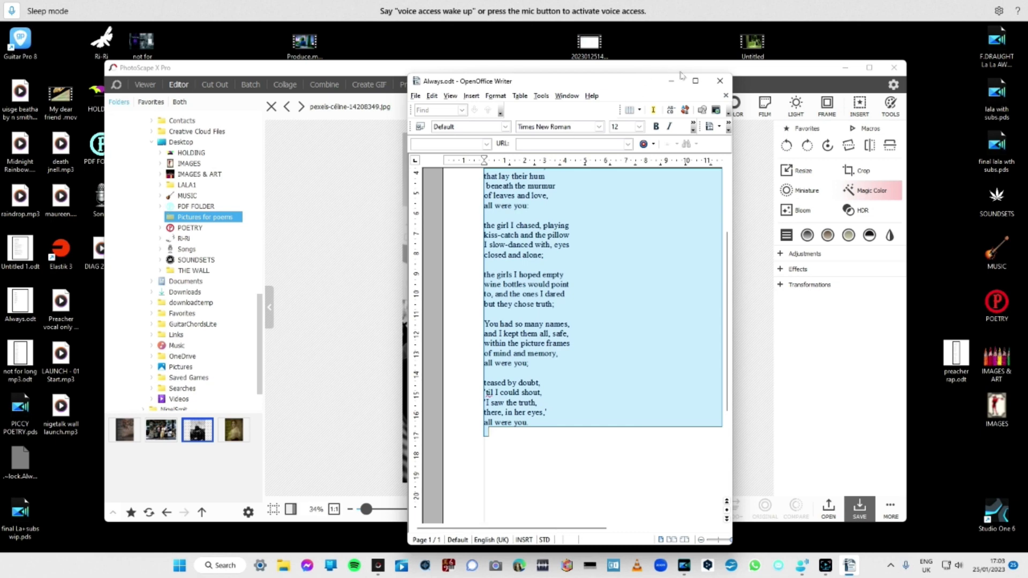
left_click(719, 80)
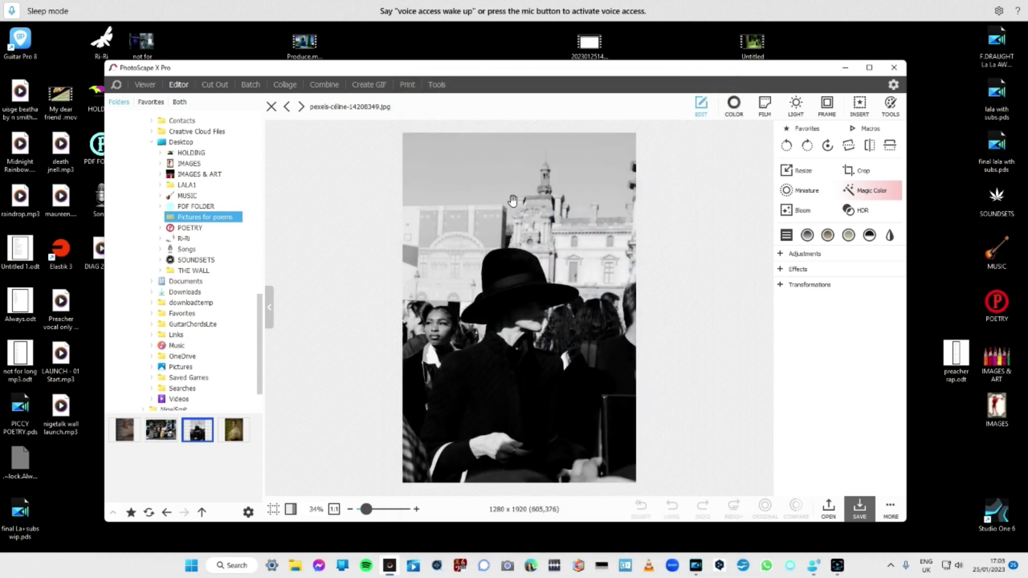
Add a text object to the photo and replace its placeholder wording with the copied poem.
left_click(860, 106)
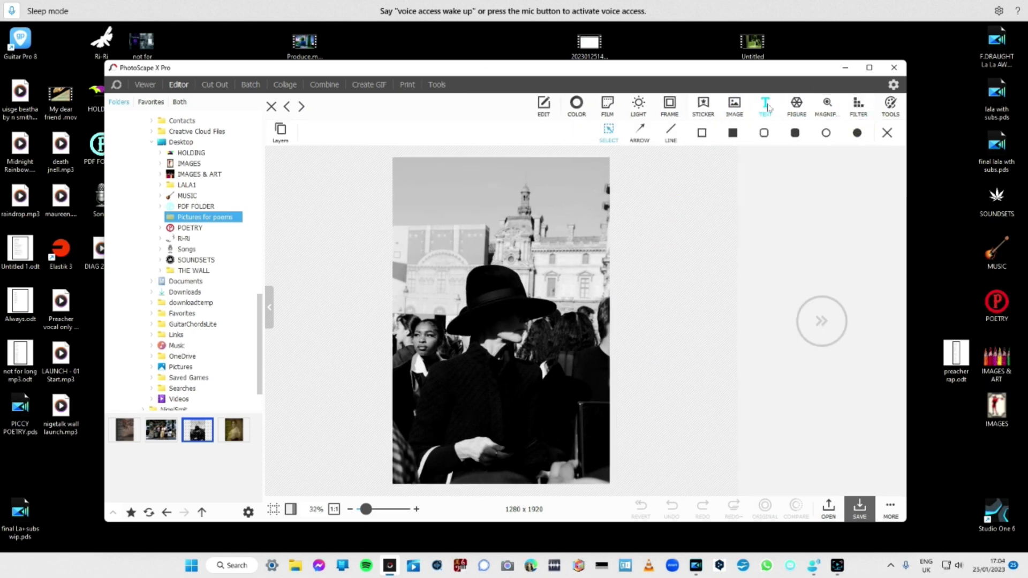
left_click(766, 105)
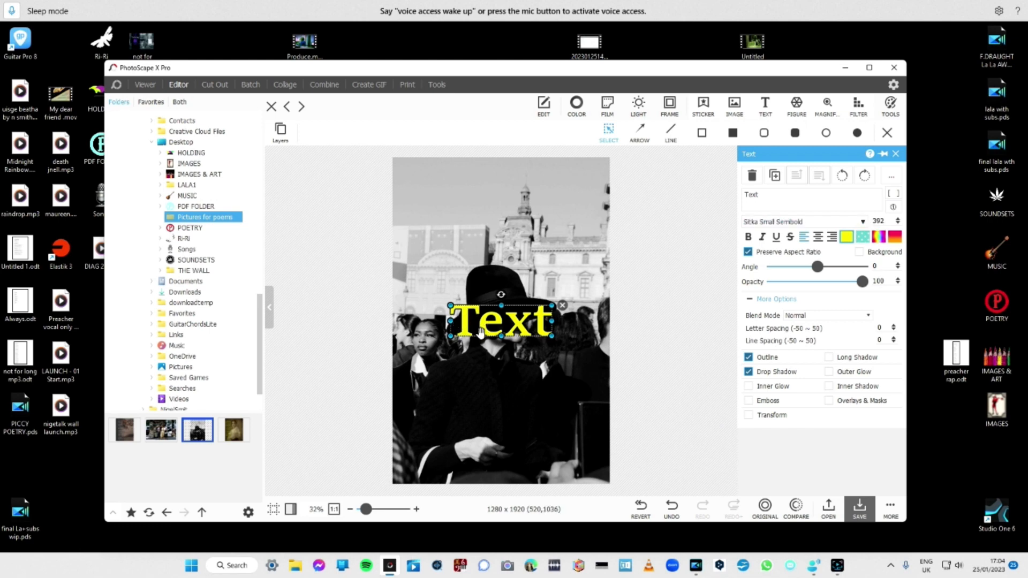
left_click(773, 193)
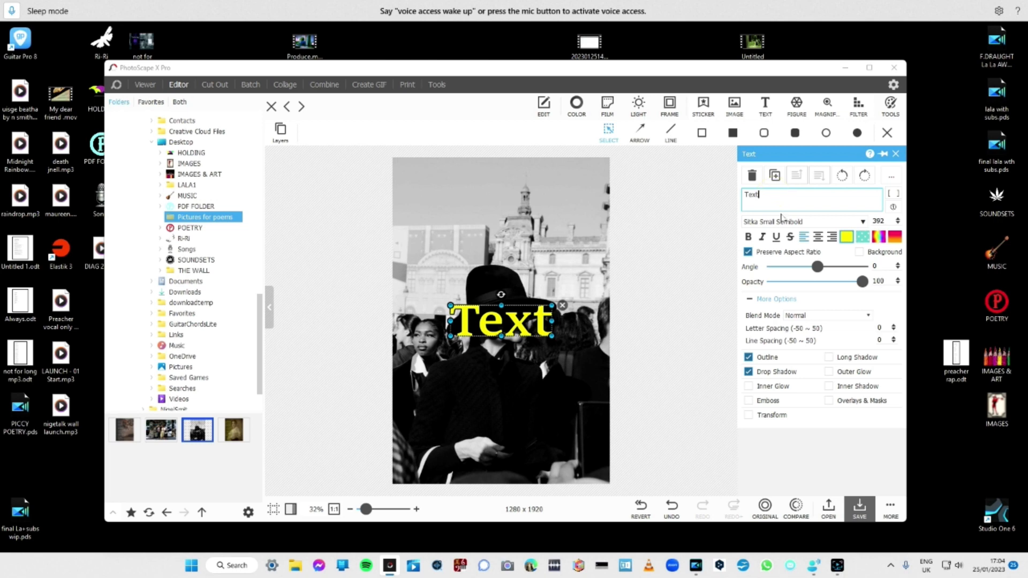
key("BackSpace")
key("BackSpace")
key("BackSpace")
key("BackSpace")
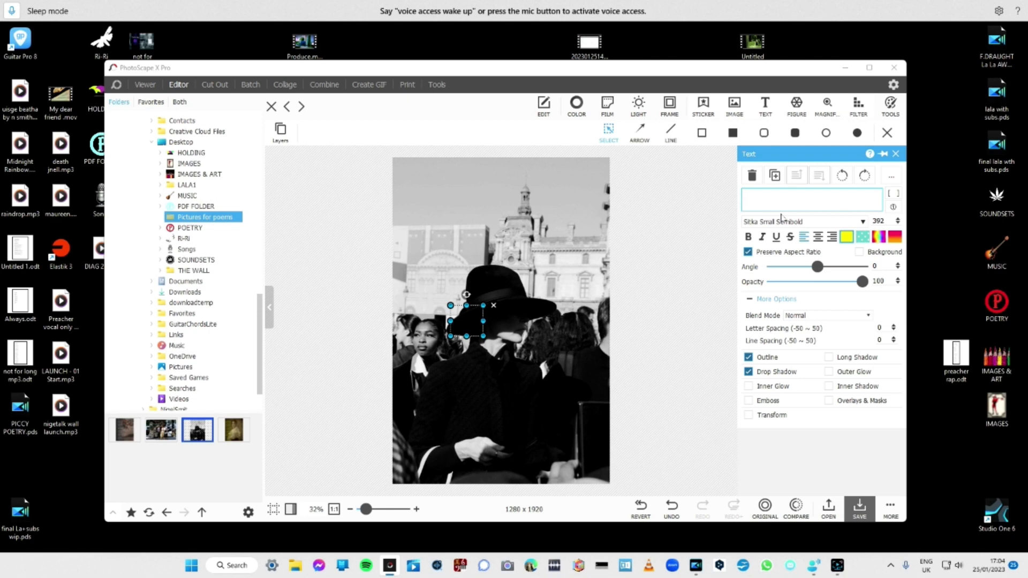
right_click(775, 203)
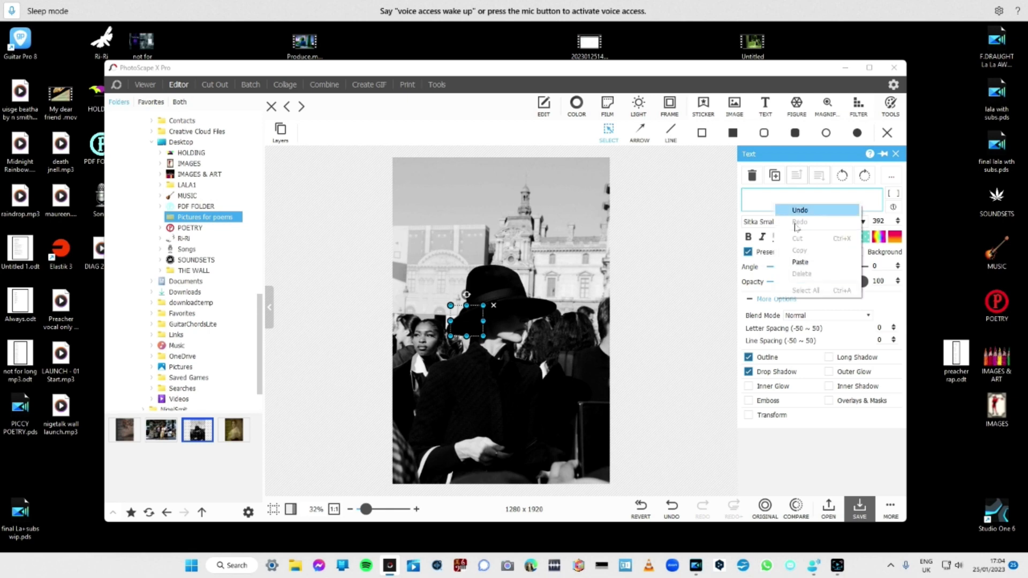
left_click(810, 262)
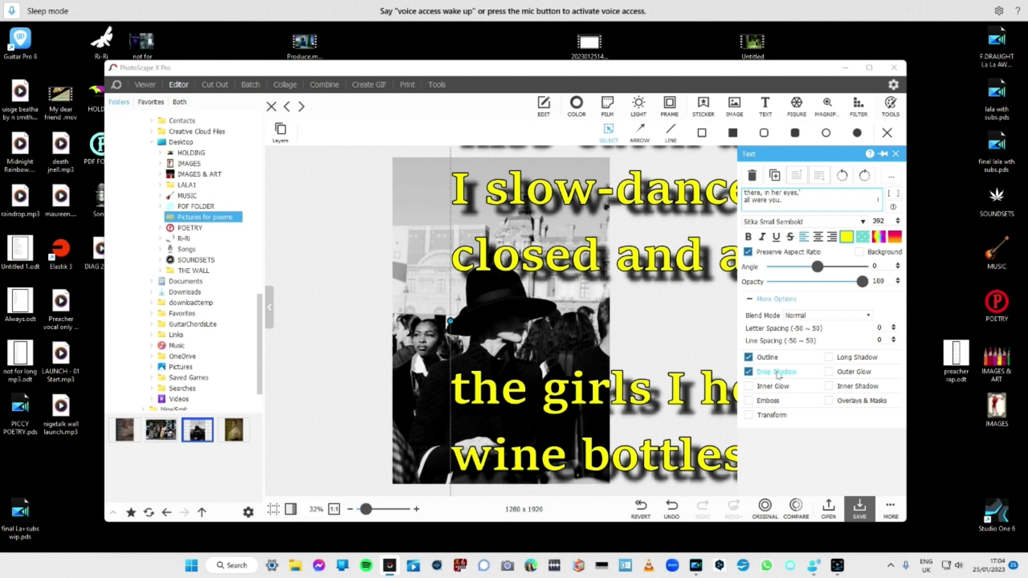
Switch the poem text's Outline and Drop Shadow off and back on to compare the look.
left_click(749, 359)
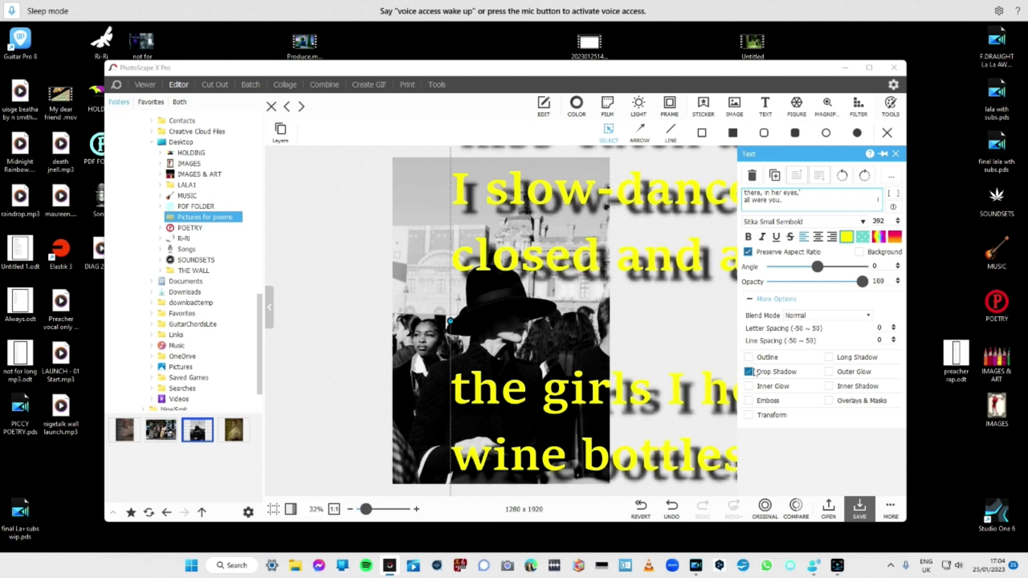
left_click(749, 372)
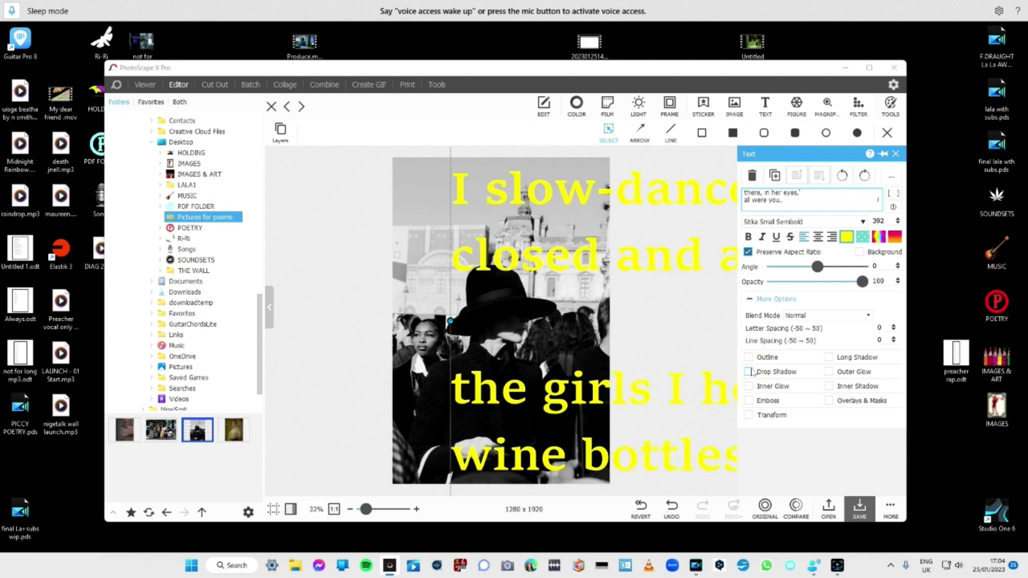
left_click(749, 372)
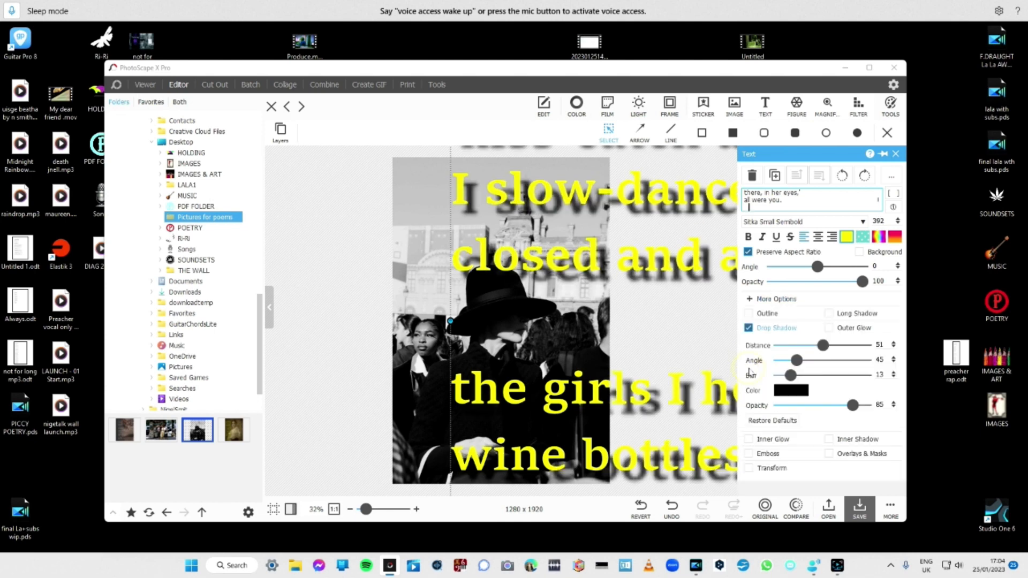
left_click(748, 314)
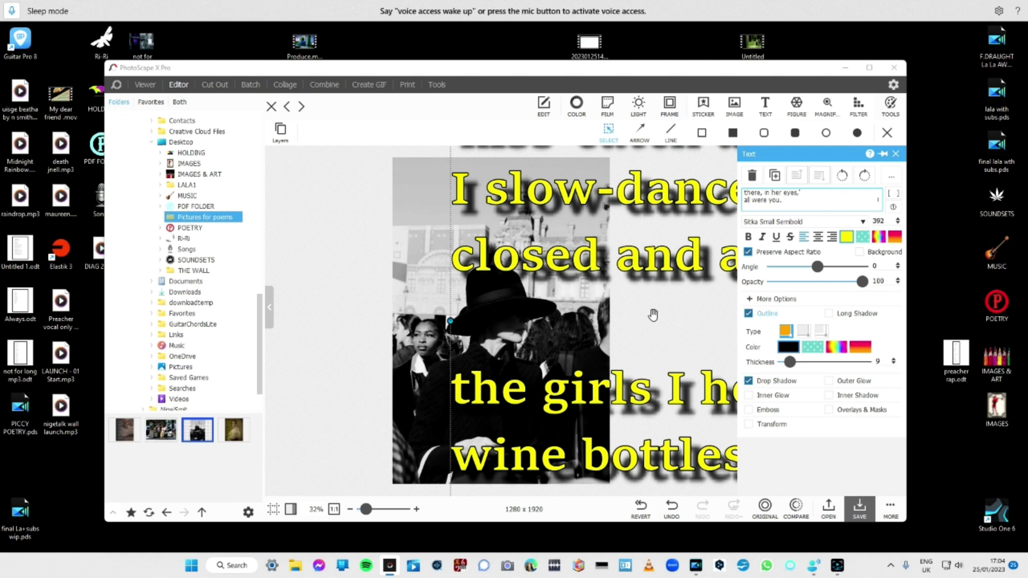
Set the poem text's font size to 92.
right_click(877, 227)
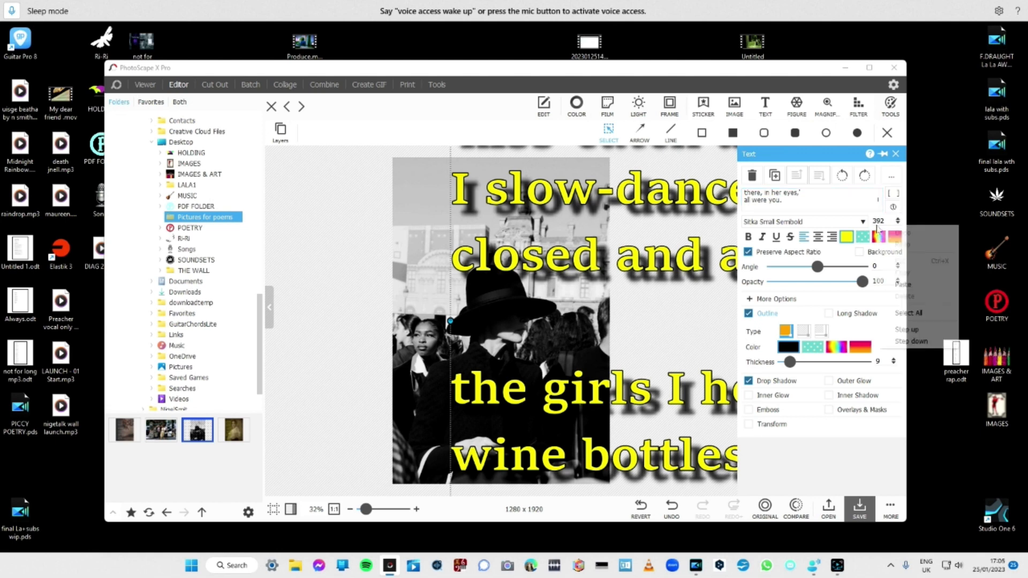
left_click(876, 227)
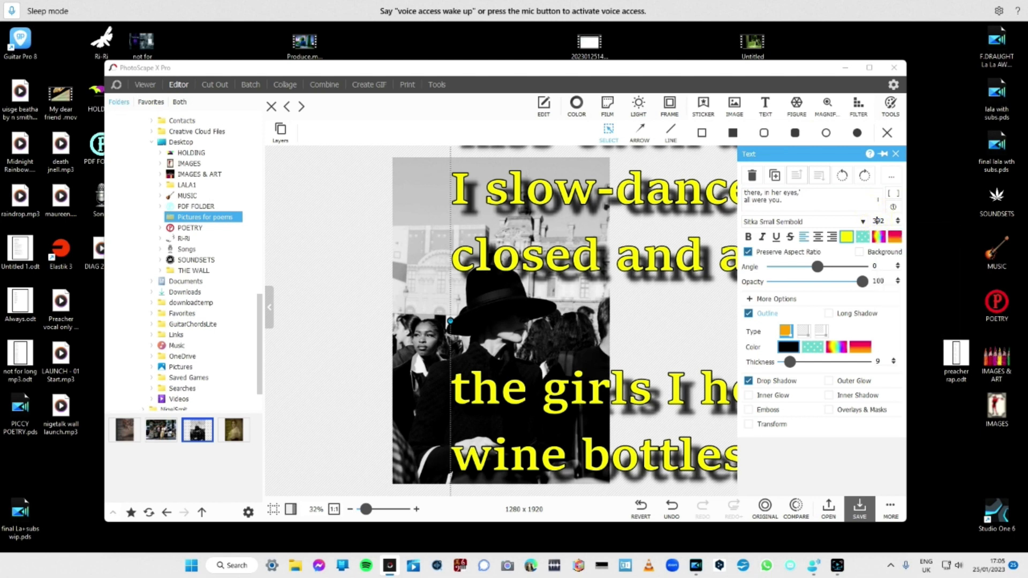
key("BackSpace")
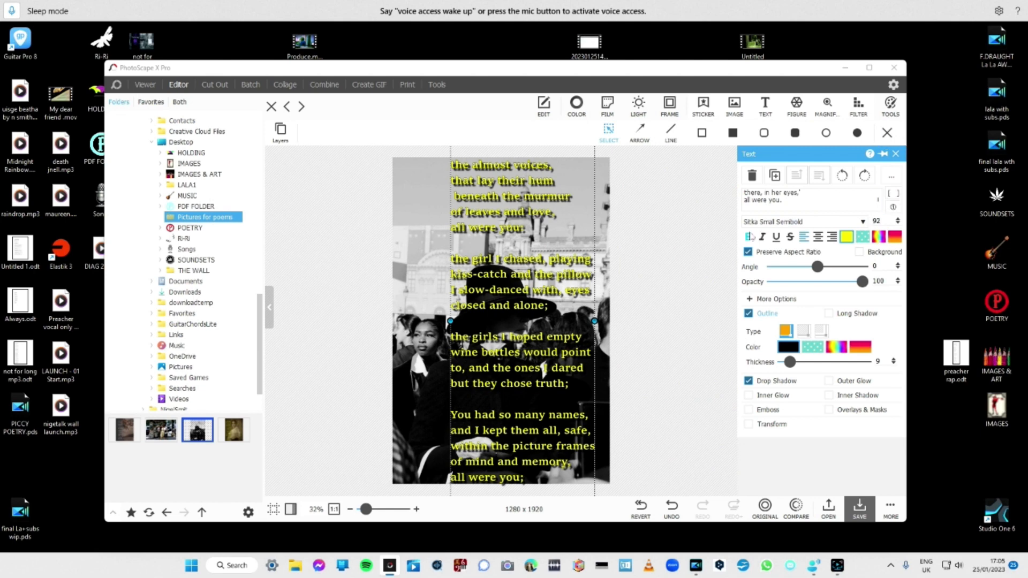
Move the poem text upward and slightly left on the photo and recolour it solid white.
left_click_drag(505, 236, 497, 179)
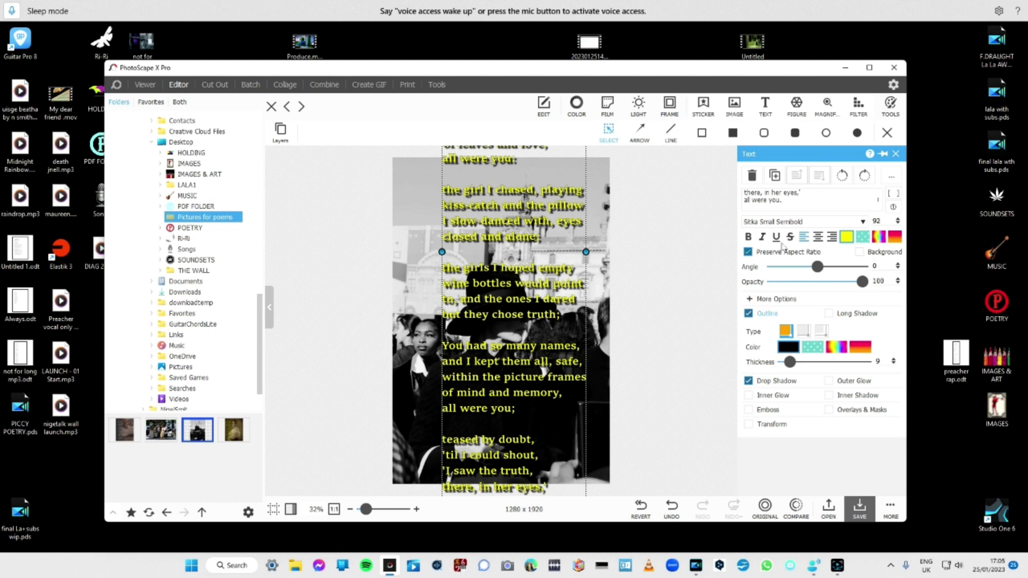
left_click(846, 238)
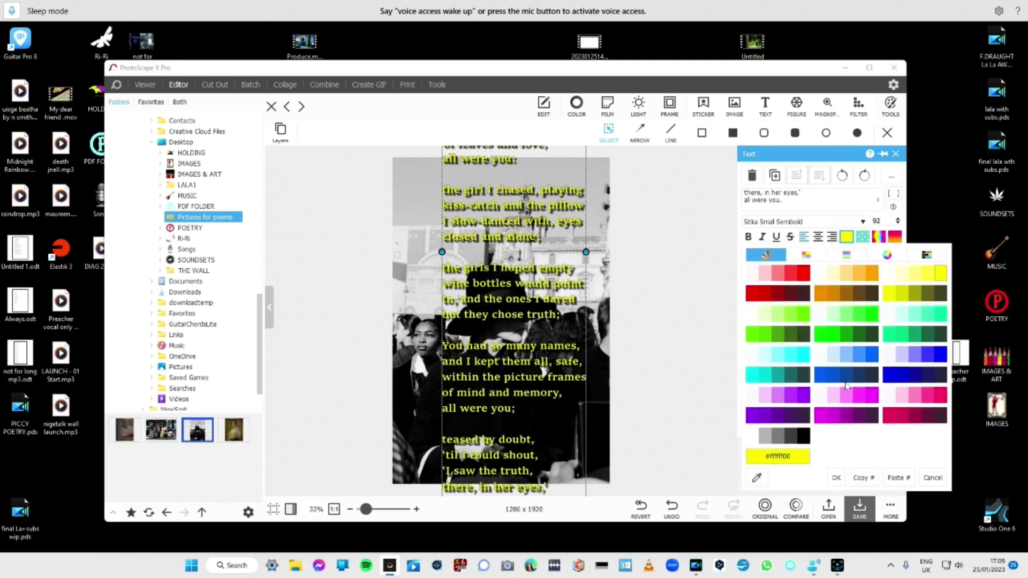
left_click(755, 437)
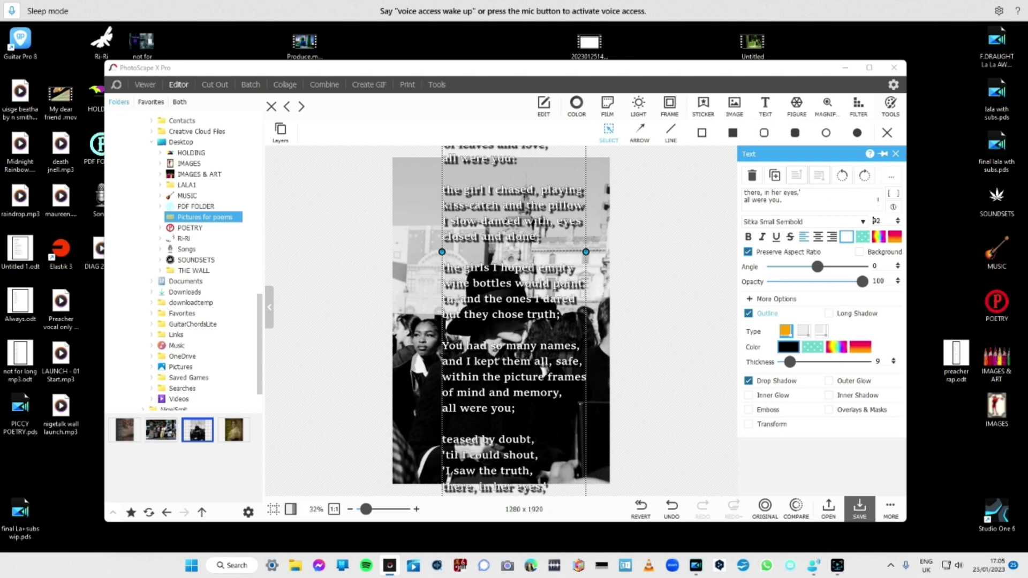
Try stepping the poem text's font size down to 80.
right_click(899, 222)
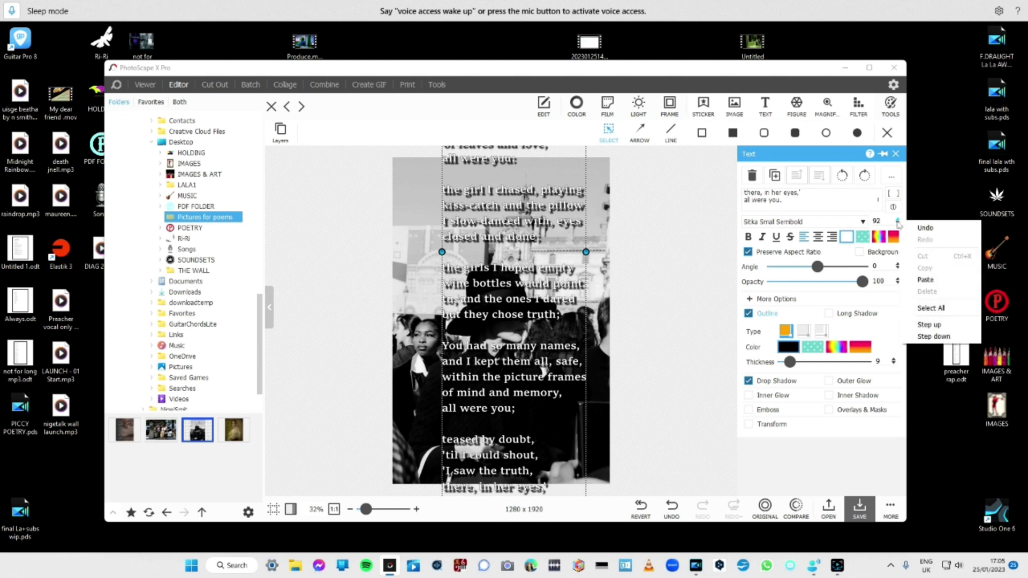
left_click(897, 223)
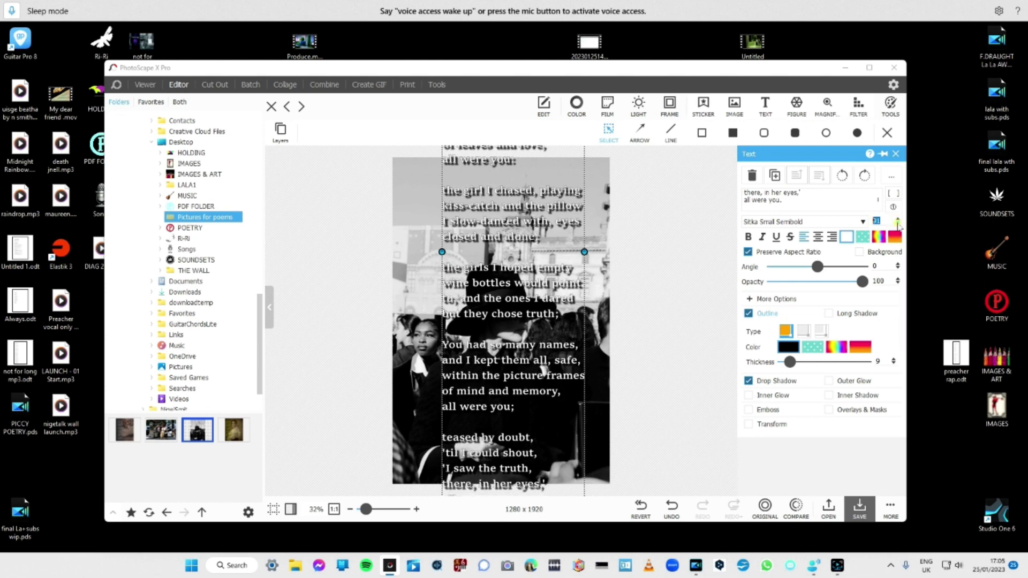
left_click(898, 223)
left_click(898, 224)
left_click(897, 224)
left_click(898, 223)
left_click(899, 219)
left_click(898, 219)
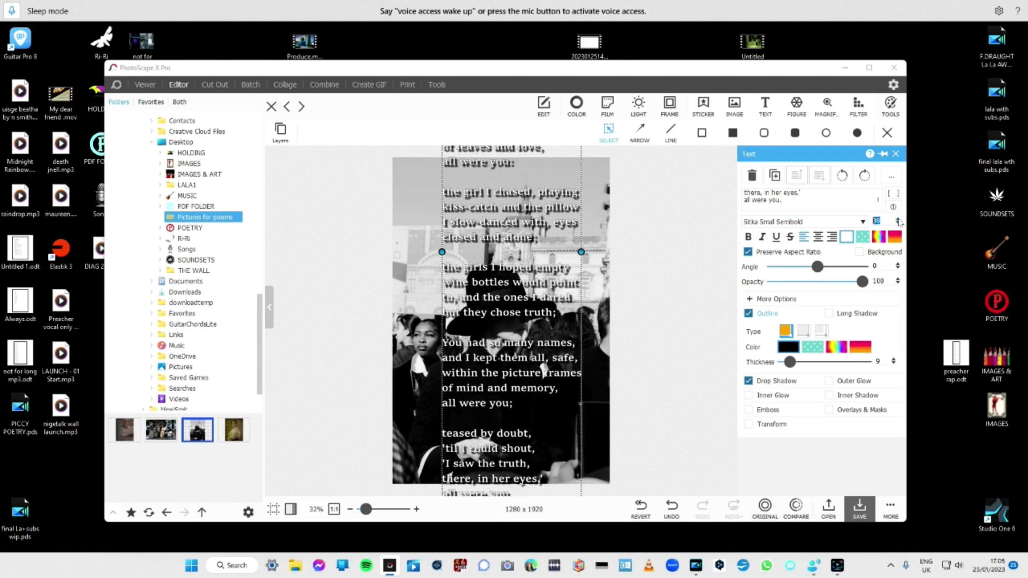
left_click(898, 219)
left_click(899, 219)
left_click(898, 224)
left_click(898, 223)
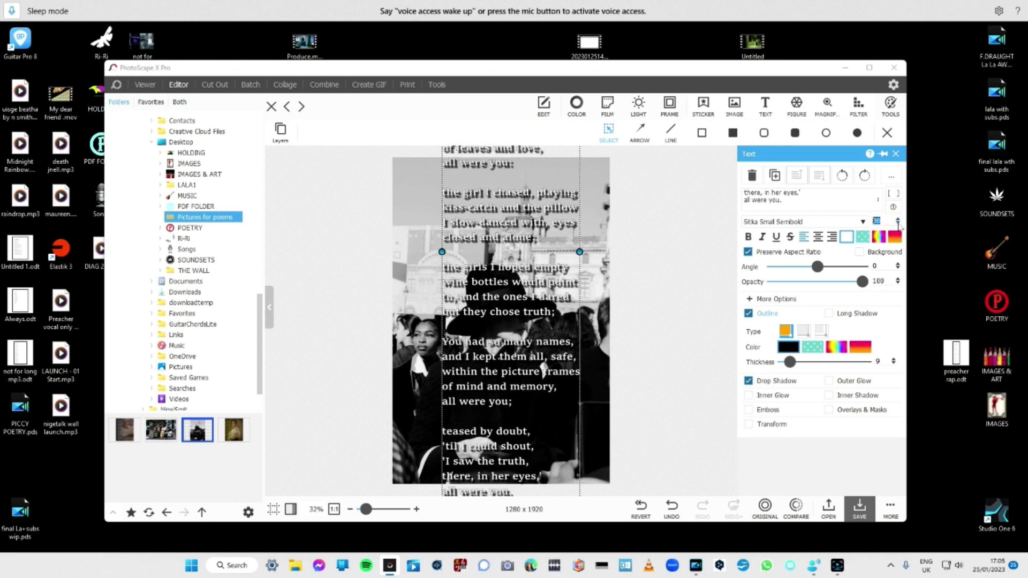
left_click(898, 223)
left_click(898, 223)
left_click(898, 224)
left_click(898, 223)
left_click(898, 223)
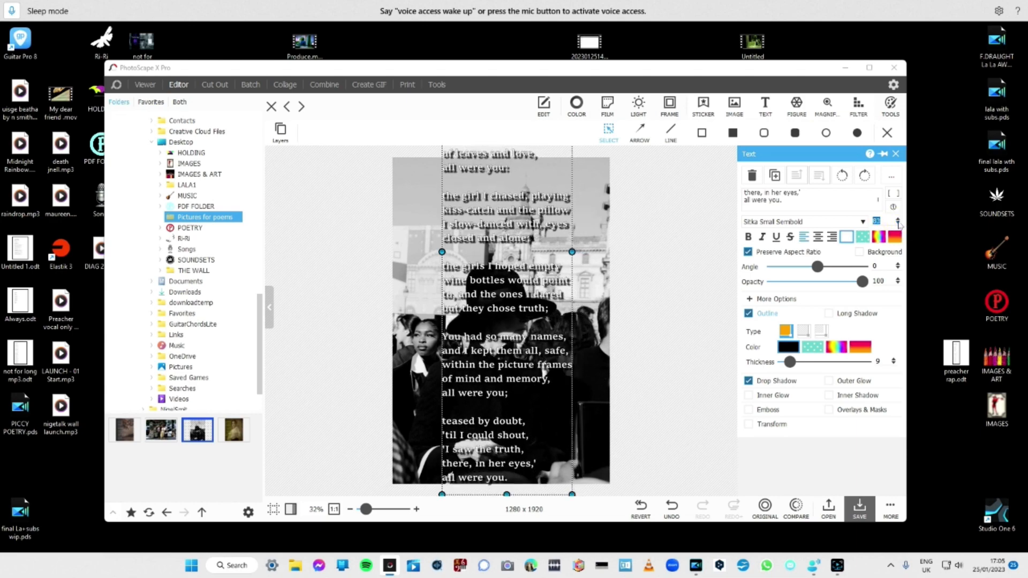
left_click(898, 223)
left_click(897, 223)
left_click(898, 224)
left_click(898, 223)
Raise the poem text's font size step by step to 93.
left_click(898, 220)
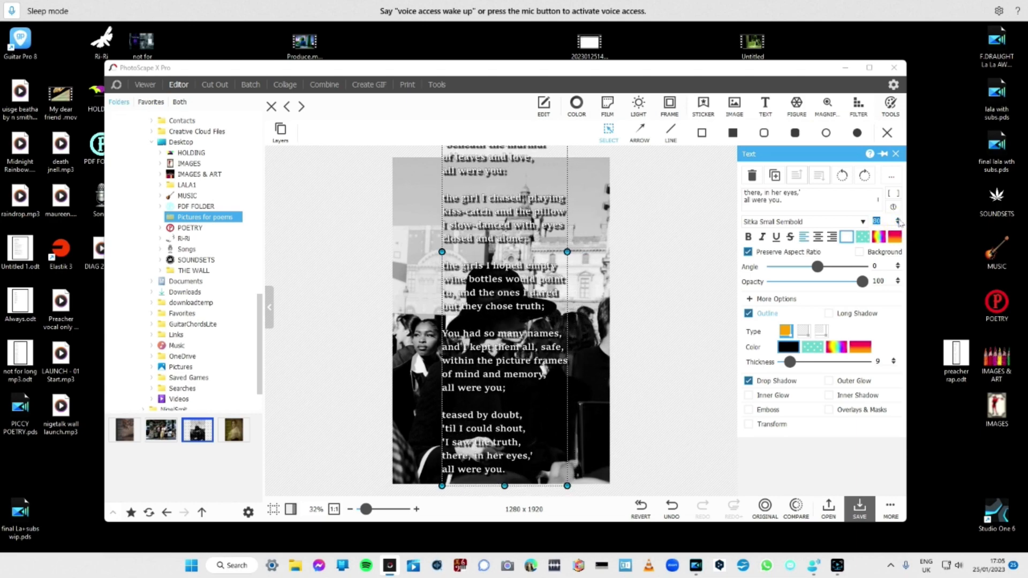
left_click(898, 219)
left_click(898, 220)
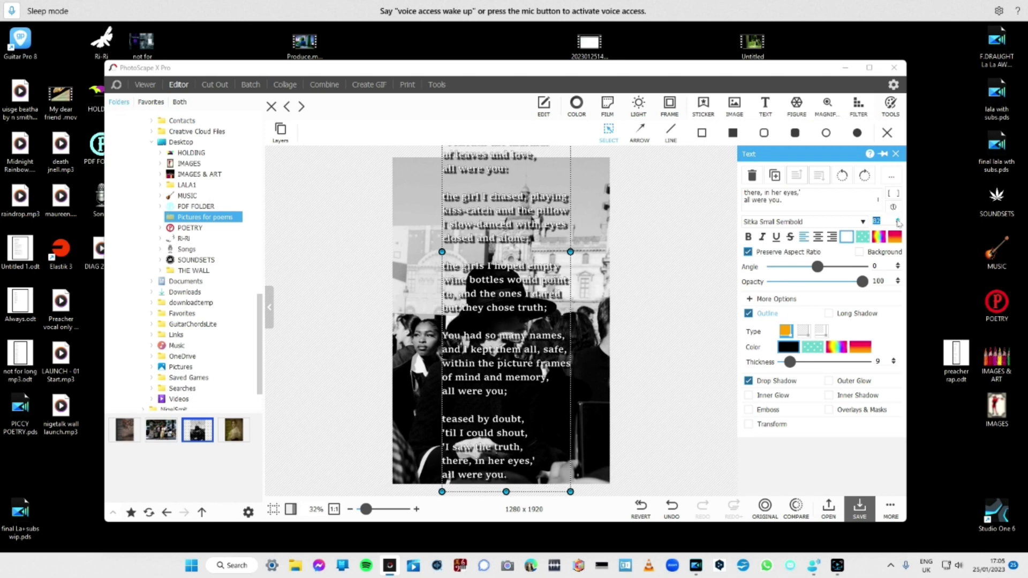
left_click(898, 220)
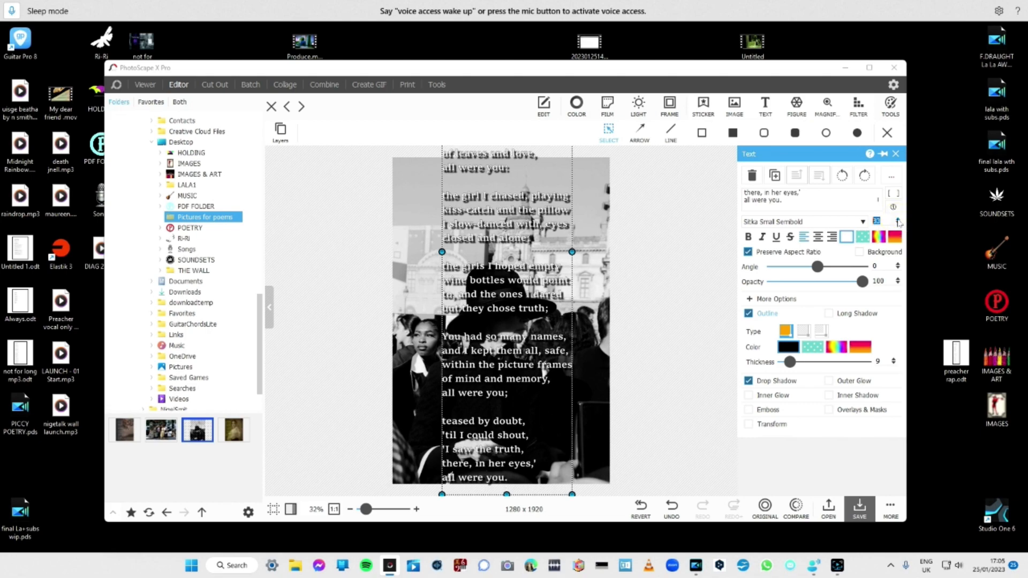
left_click(898, 220)
left_click(899, 219)
left_click(899, 220)
left_click(899, 220)
left_click(899, 220)
left_click(898, 219)
left_click(898, 220)
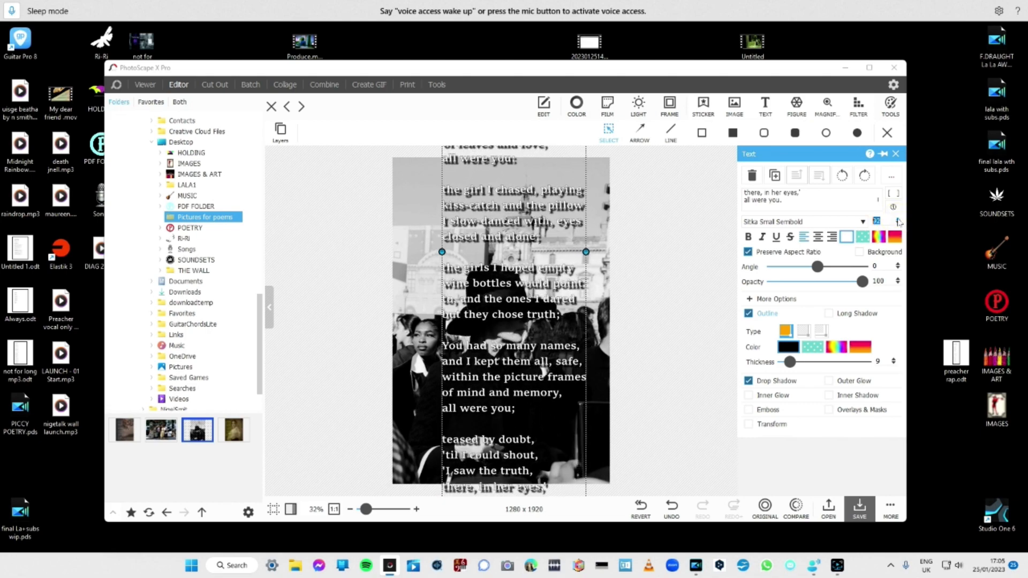
left_click(898, 220)
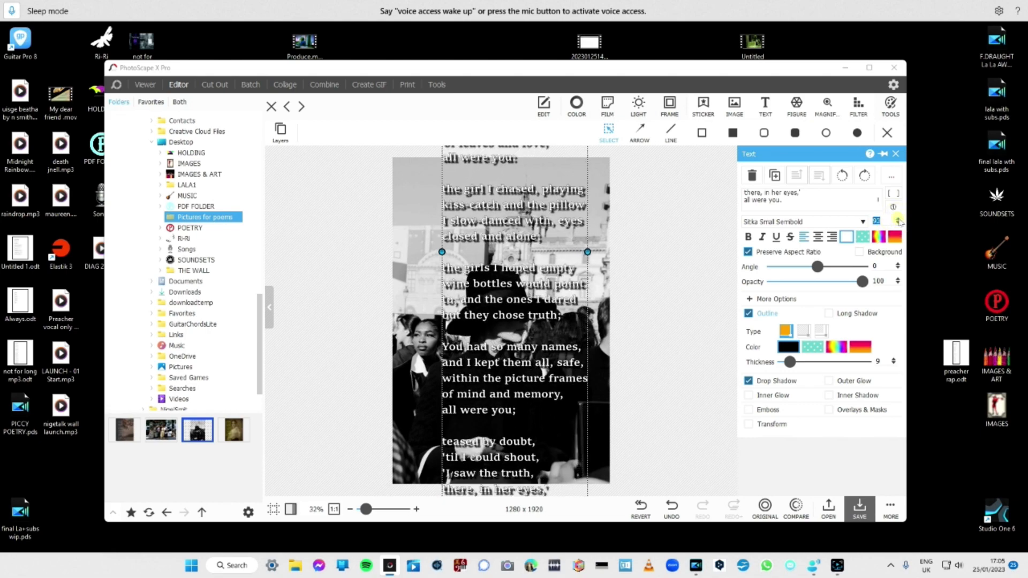
Expand the additional text options and reduce the poem text's line spacing to -32.
left_click(773, 299)
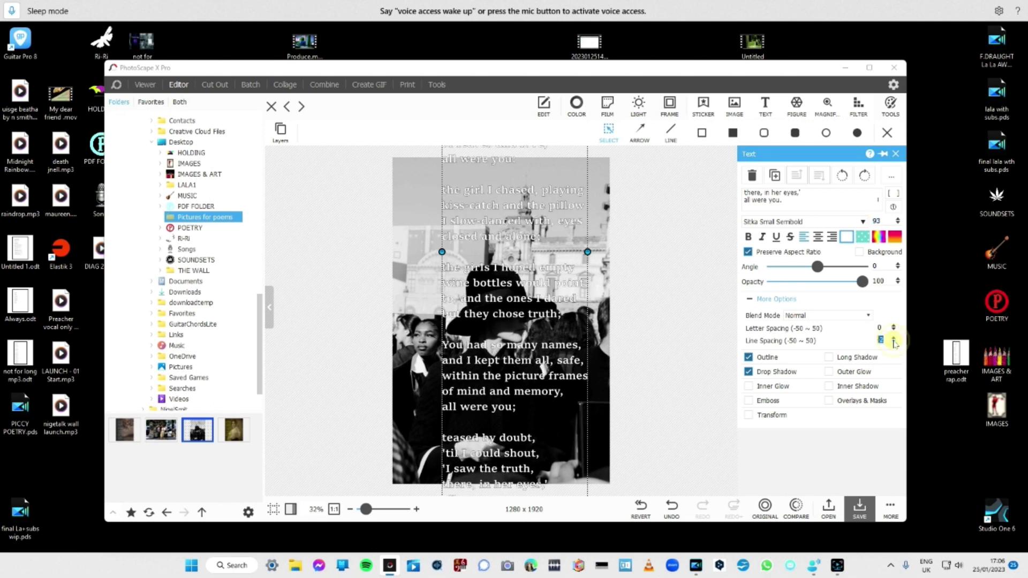
left_click(893, 339)
left_click(893, 340)
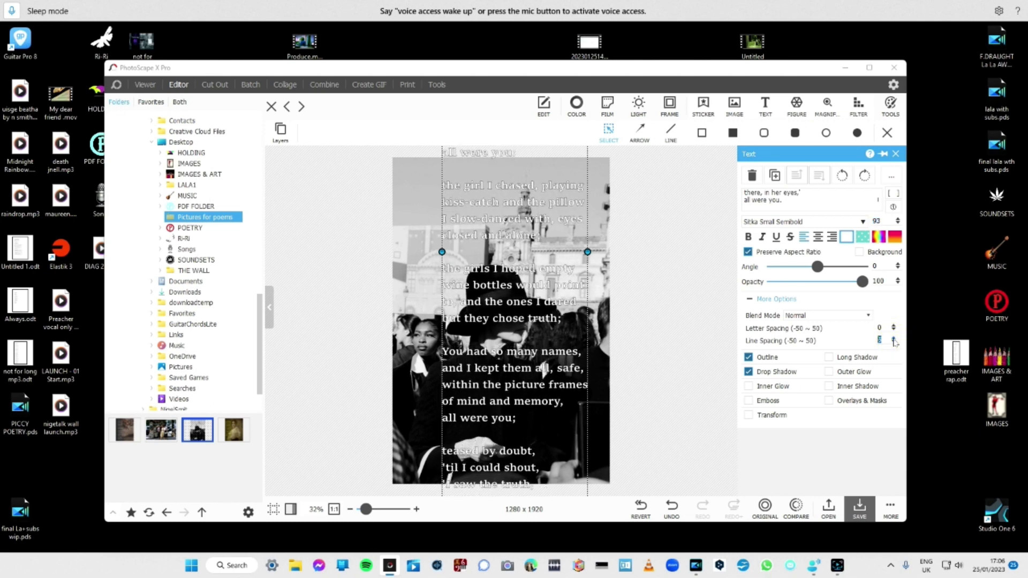
left_click(893, 340)
left_click(893, 340)
left_click(893, 339)
left_click(893, 343)
left_click(893, 343)
left_click(893, 343)
left_click(893, 344)
left_click(893, 343)
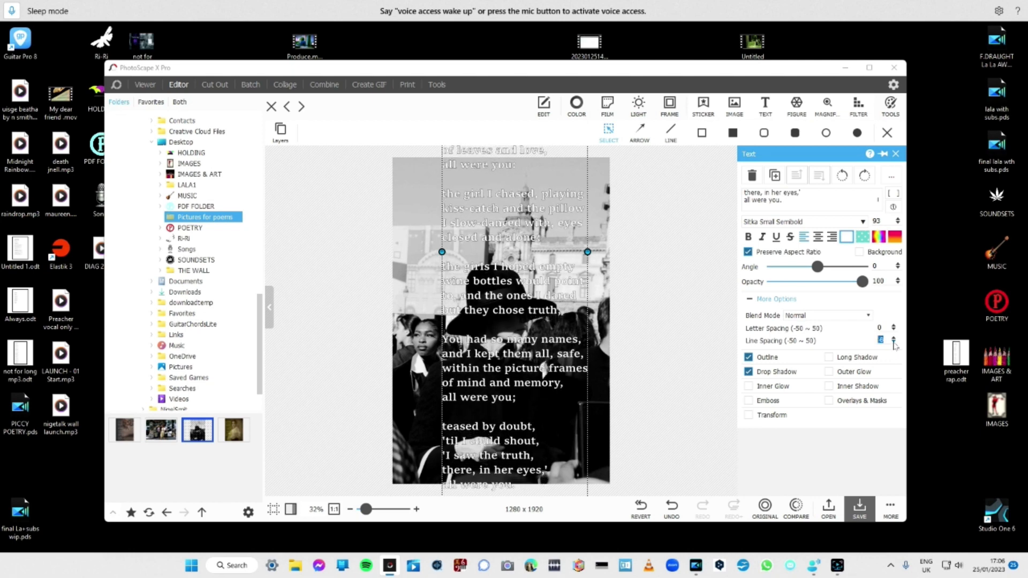
left_click(893, 344)
left_click(893, 344)
left_click(893, 343)
left_click(893, 344)
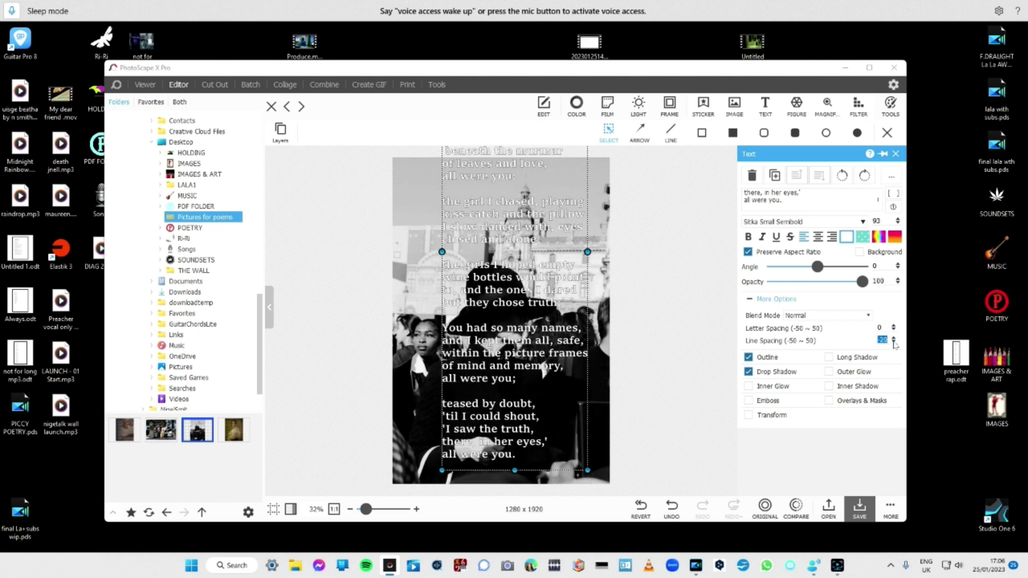
left_click(893, 343)
left_click(893, 343)
left_click(893, 343)
left_click(893, 344)
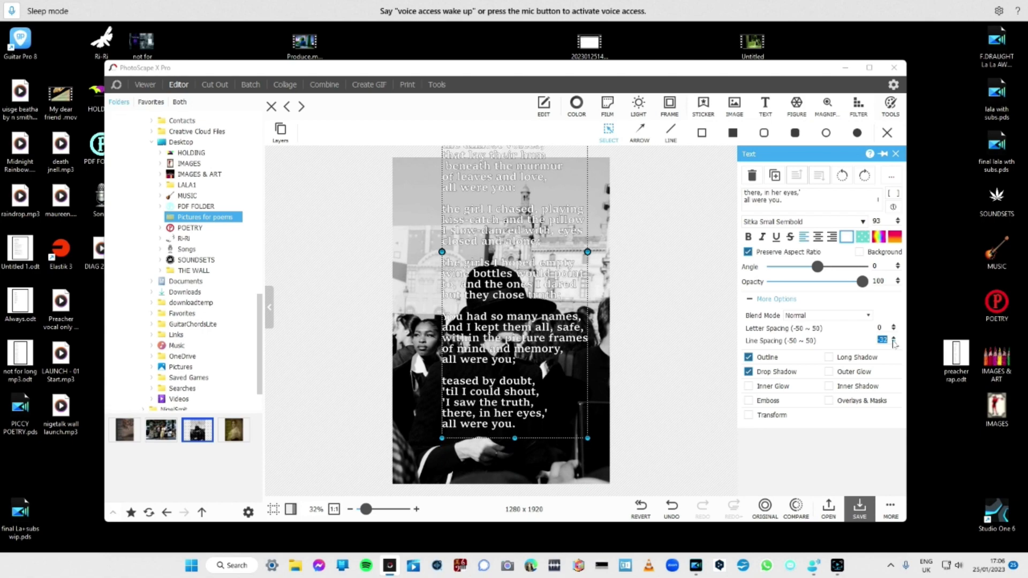
left_click(893, 343)
Move the poem text lower and slightly left on the photo and reduce its font size to 67.
left_click_drag(516, 242, 502, 289)
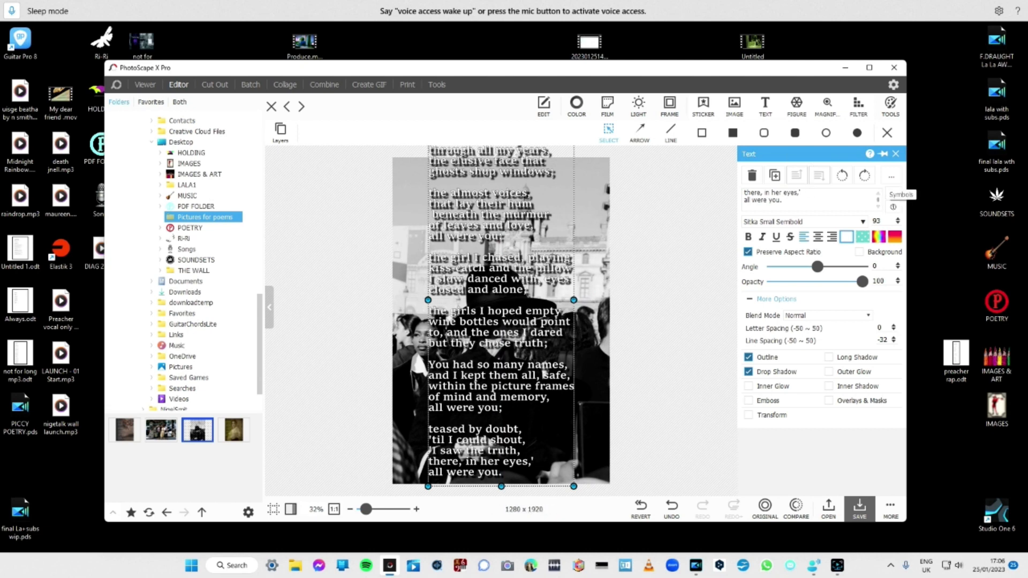
left_click(899, 224)
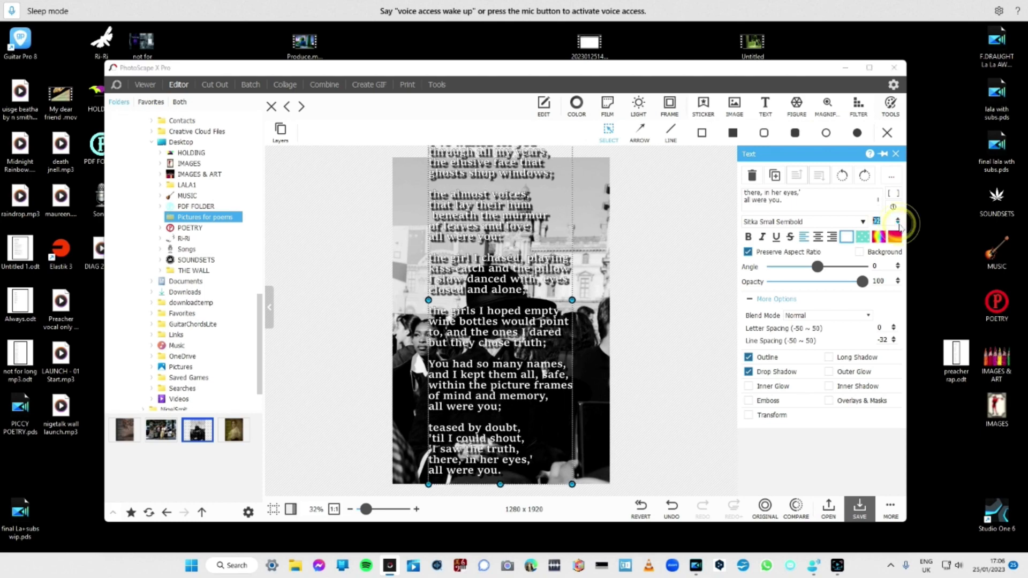
left_click(898, 223)
left_click(899, 224)
left_click(899, 224)
left_click(899, 224)
left_click(899, 224)
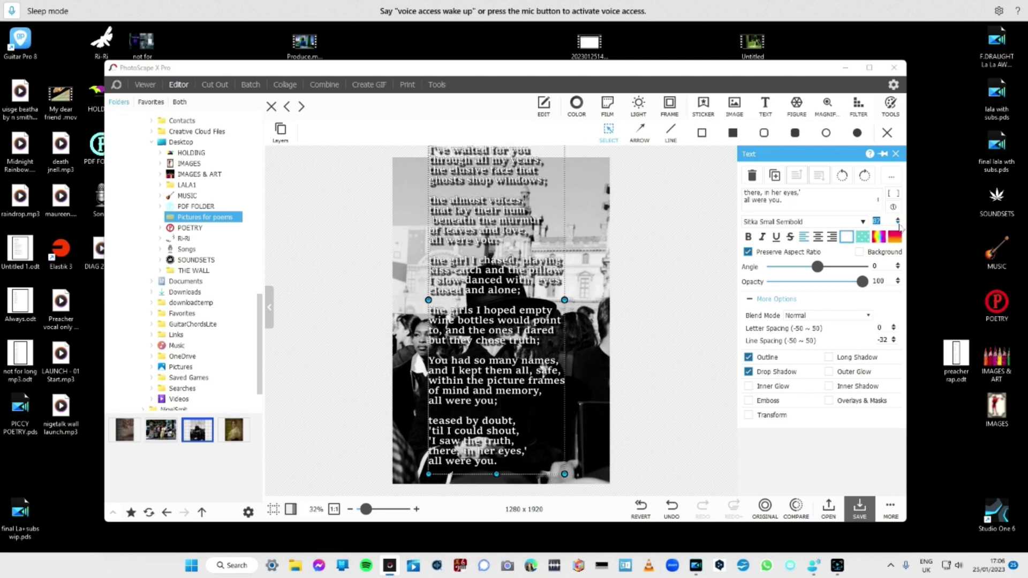
left_click(898, 224)
left_click(899, 224)
left_click(899, 223)
left_click(899, 224)
left_click(899, 224)
left_click(899, 223)
left_click(899, 224)
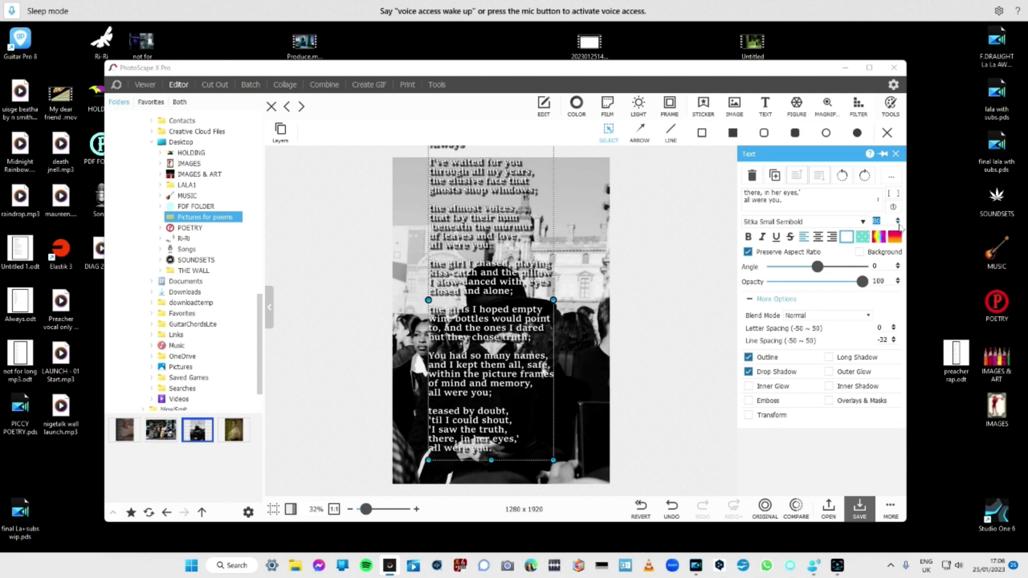
left_click(899, 224)
left_click(899, 224)
left_click(899, 224)
left_click(899, 224)
left_click(899, 223)
left_click(899, 224)
left_click(899, 224)
left_click(899, 224)
left_click(899, 224)
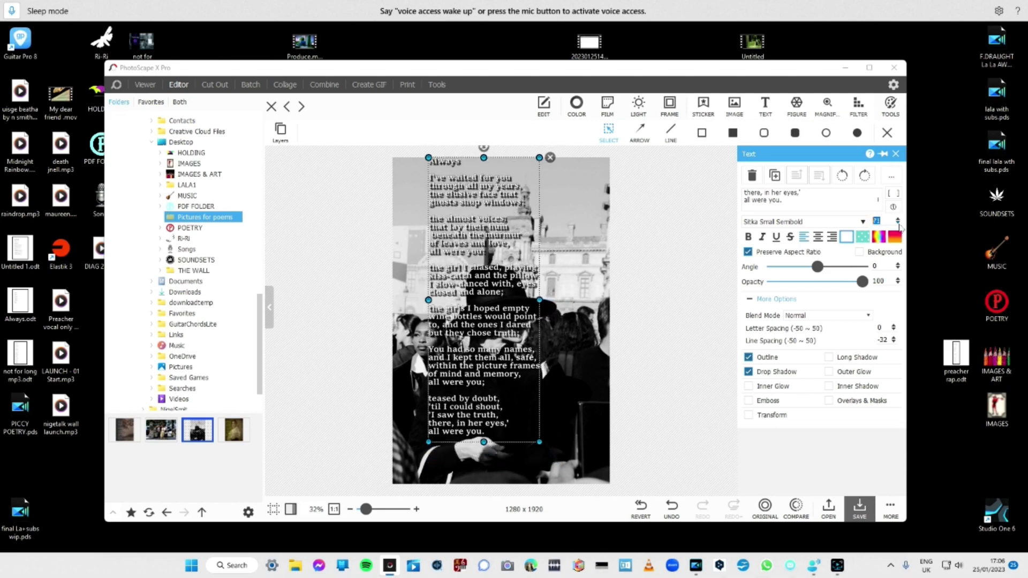
left_click(899, 224)
left_click(899, 224)
left_click(899, 223)
left_click(899, 224)
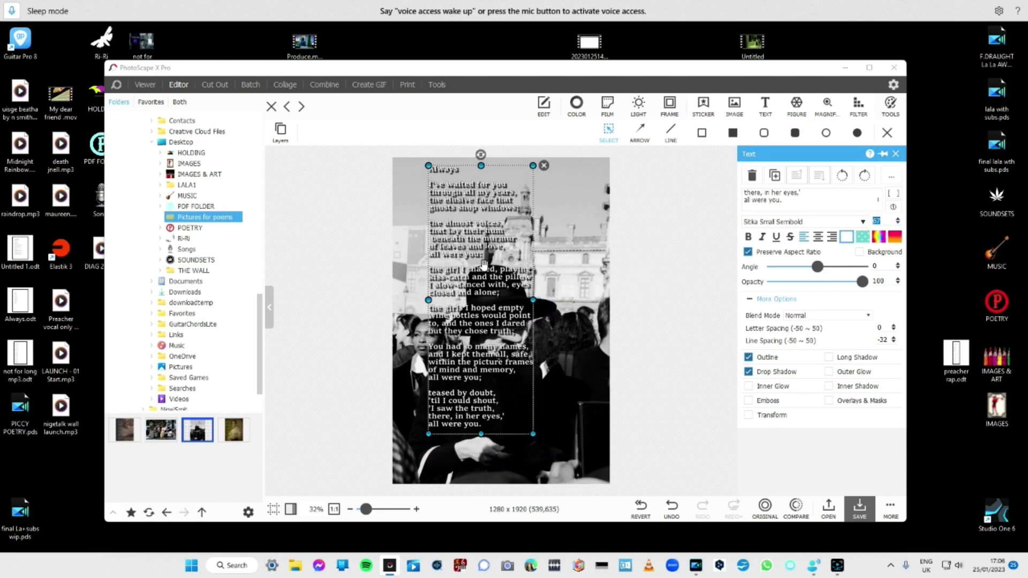
Position the poem text along the photo's left side, slightly inset from the edge.
left_click_drag(483, 265, 447, 281)
right_click(452, 280)
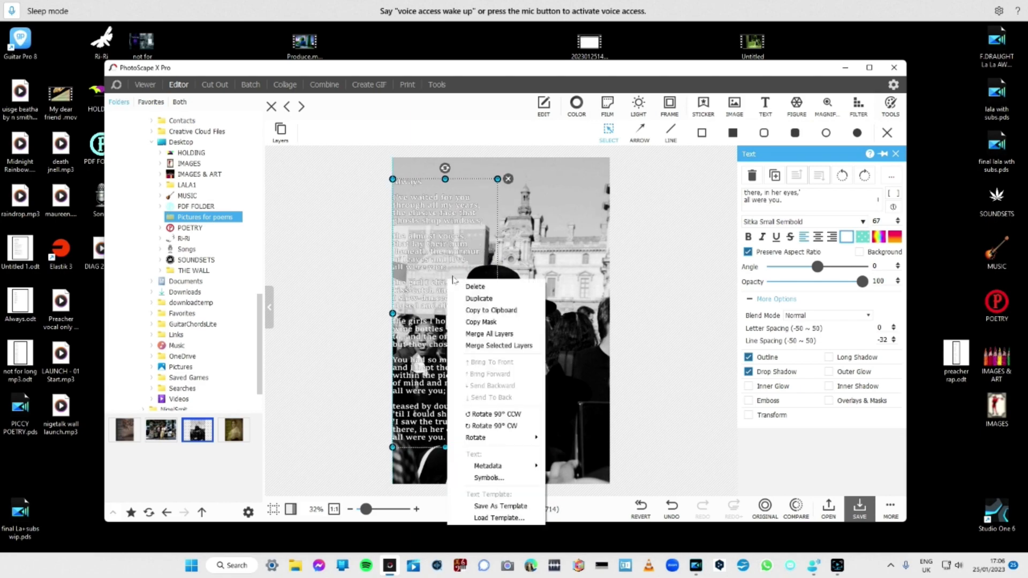
left_click(450, 248)
left_click_drag(440, 240, 426, 227)
right_click(446, 240)
left_click(482, 223)
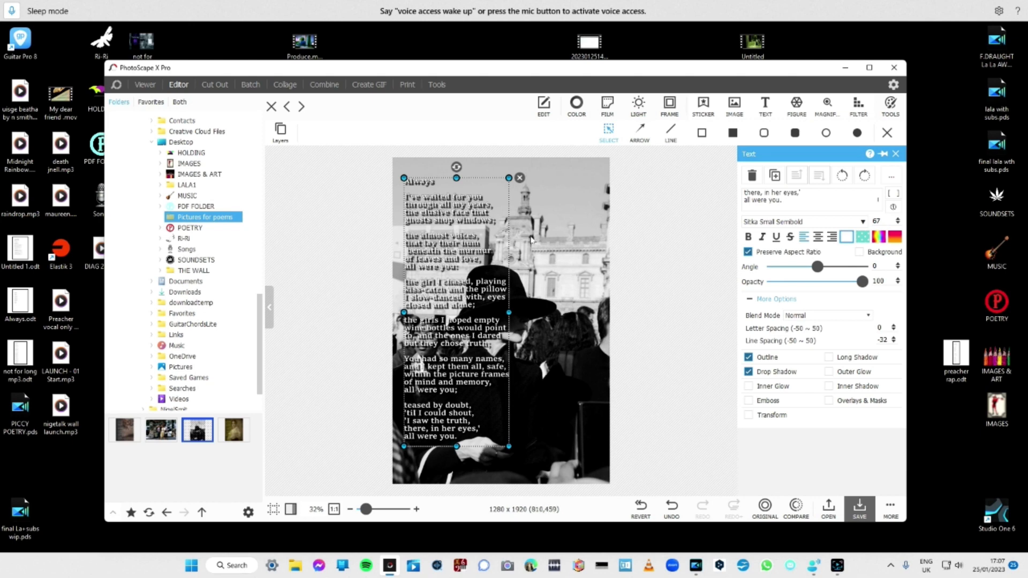
Turn off the poem text's drop shadow and set its line spacing to -24.
left_click(749, 373)
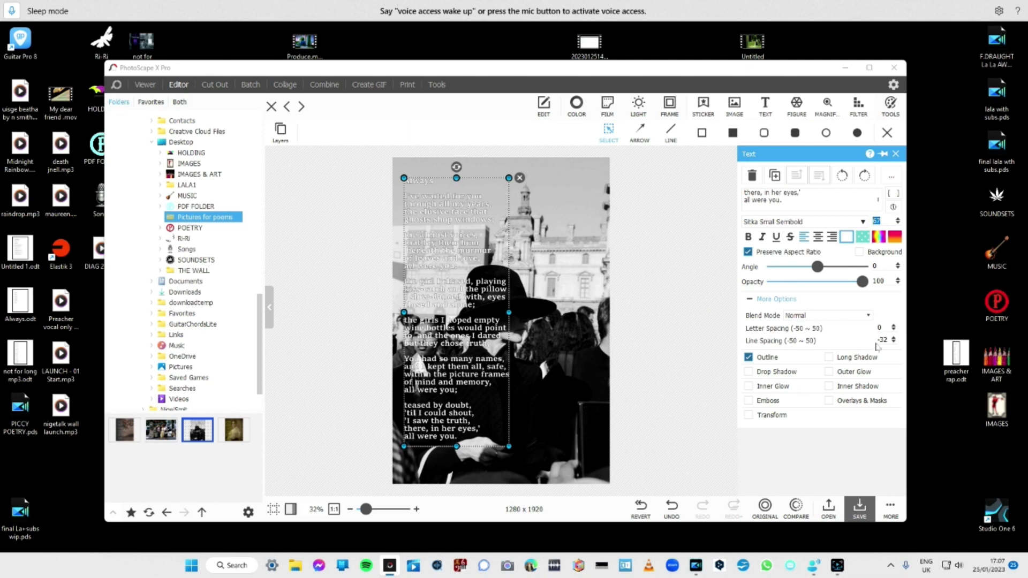
right_click(896, 342)
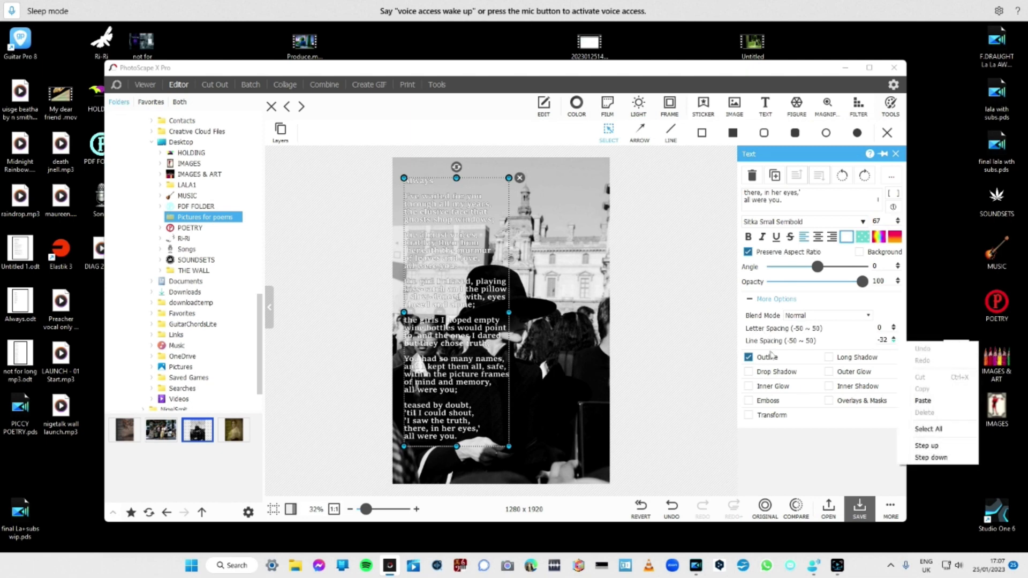
left_click(893, 339)
left_click(893, 339)
left_click(893, 339)
left_click(893, 339)
left_click(893, 339)
left_click(893, 338)
left_click(893, 339)
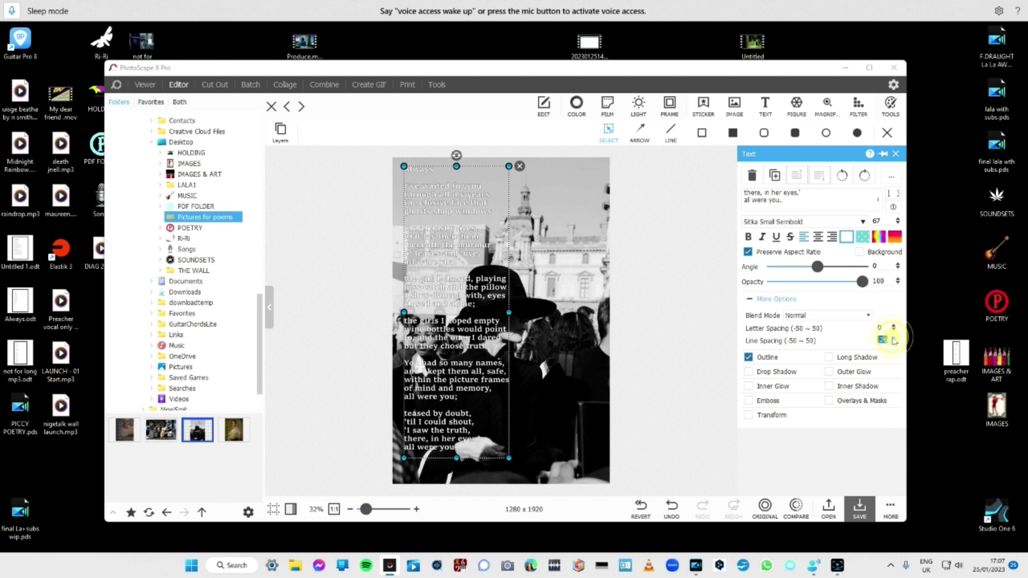
left_click(893, 339)
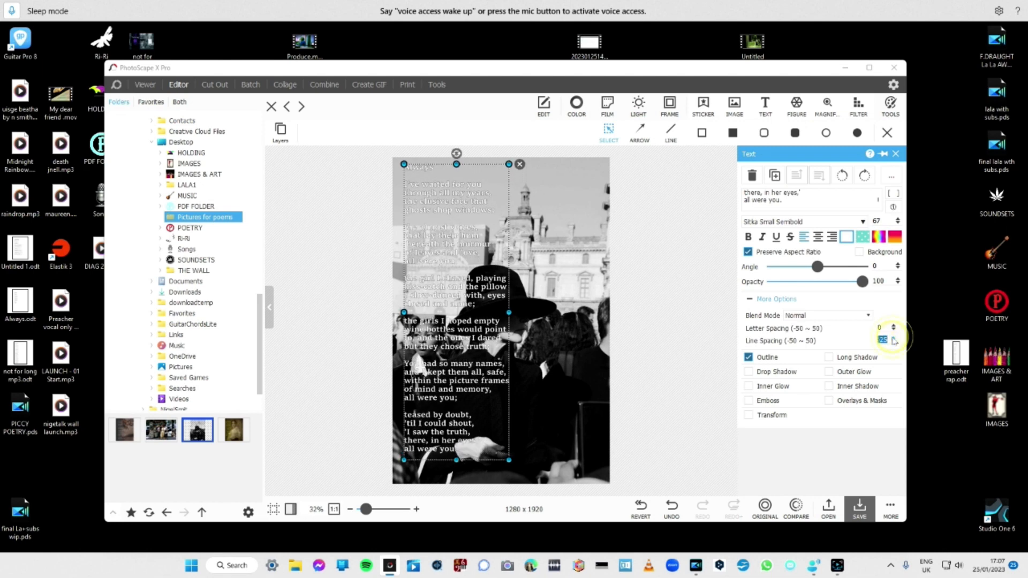
left_click(893, 339)
Move the poem text off the photo into the empty canvas area on its right.
left_click_drag(471, 314, 473, 323)
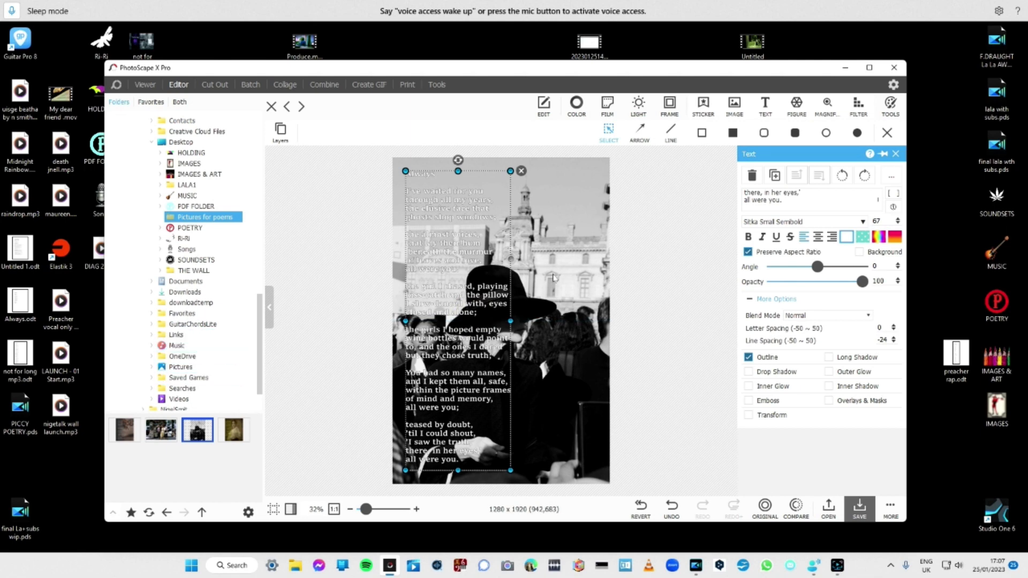
left_click_drag(489, 313, 693, 300)
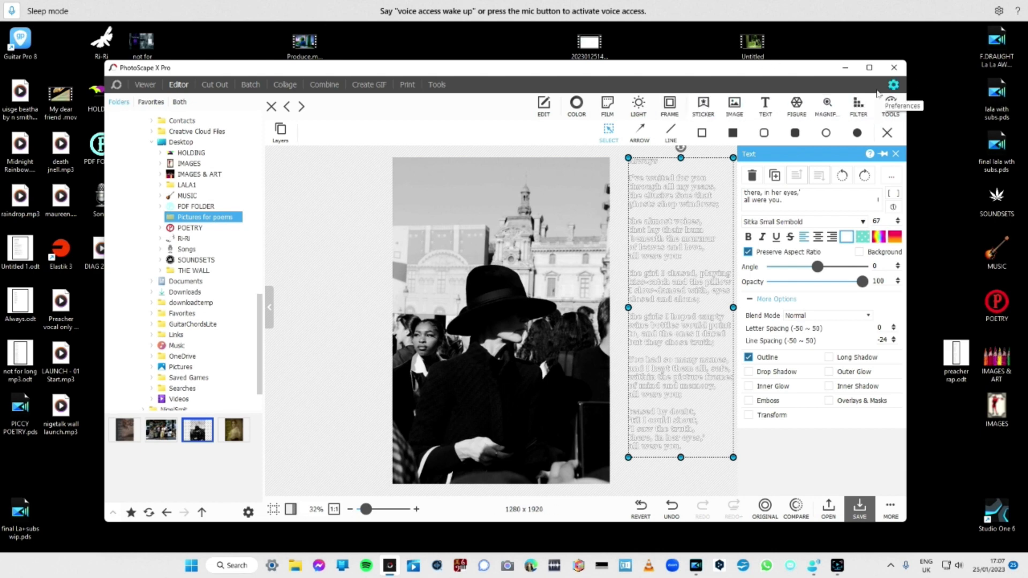
Draw a filled orange rectangle over the full height of the photo's left half and set its opacity to 64.
left_click(733, 133)
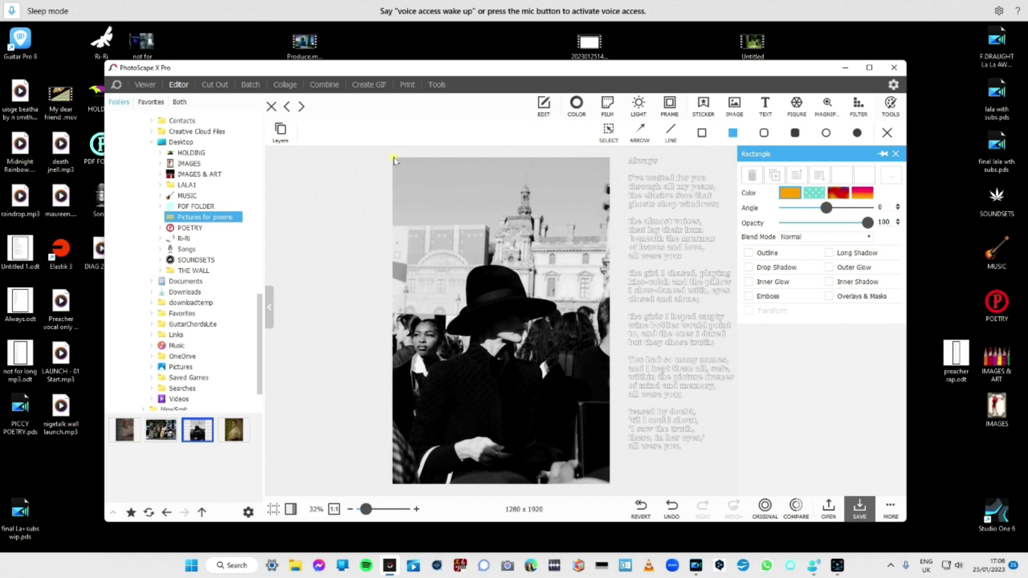
left_click_drag(393, 159, 513, 487)
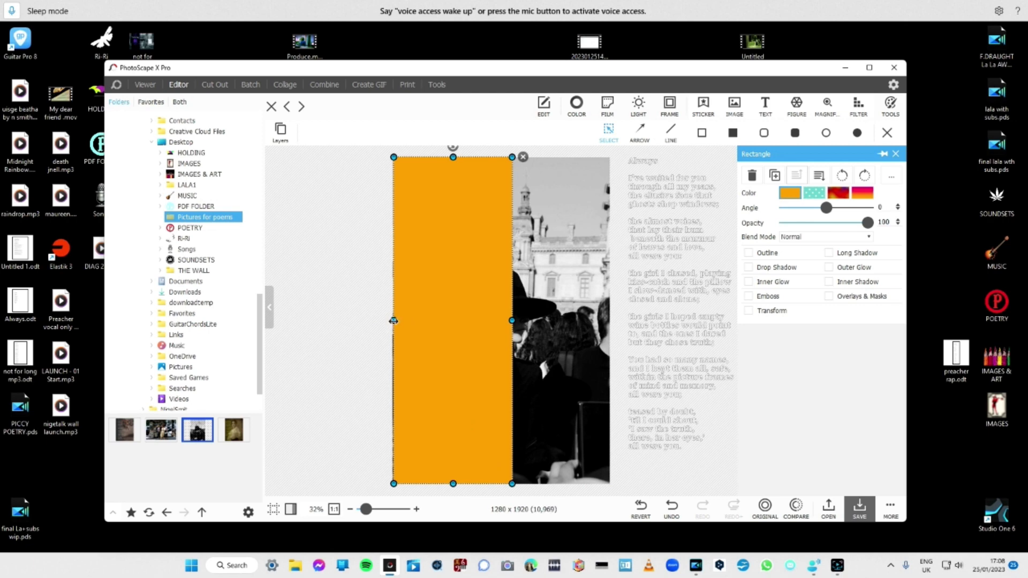
left_click_drag(392, 321, 392, 320)
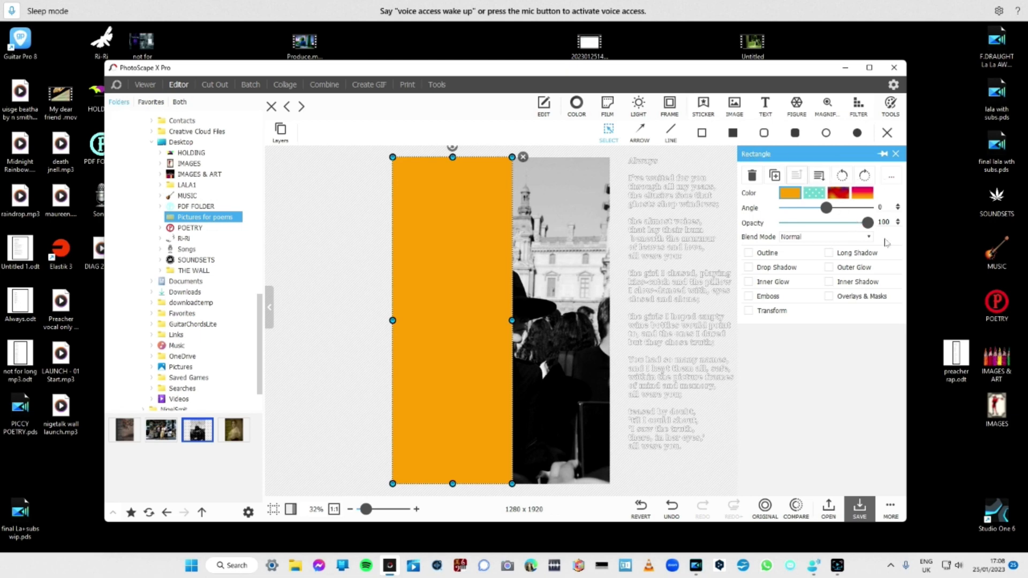
left_click_drag(867, 223, 838, 224)
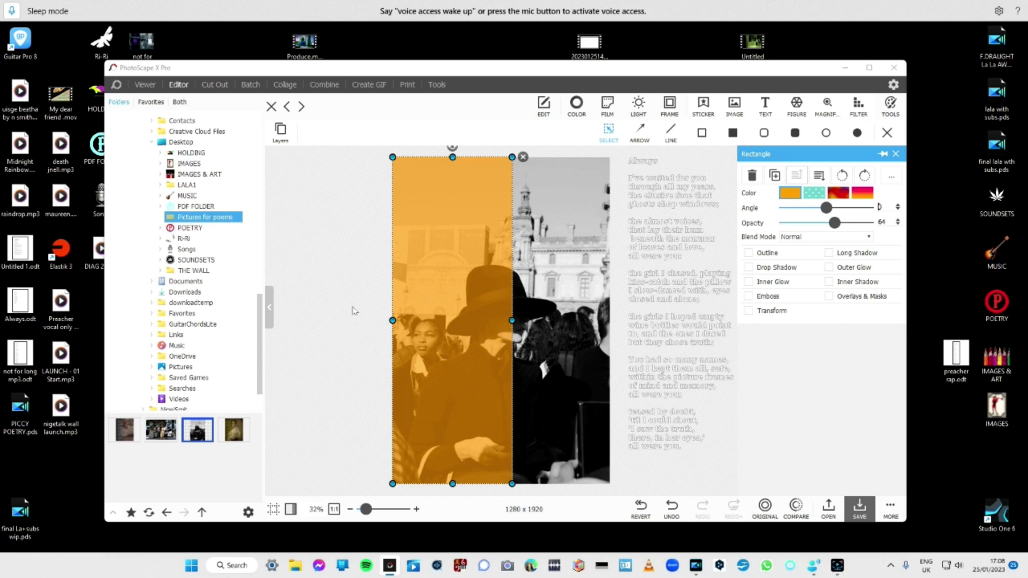
Move the poem text back onto the orange rectangle and bring it to the front.
left_click(667, 249)
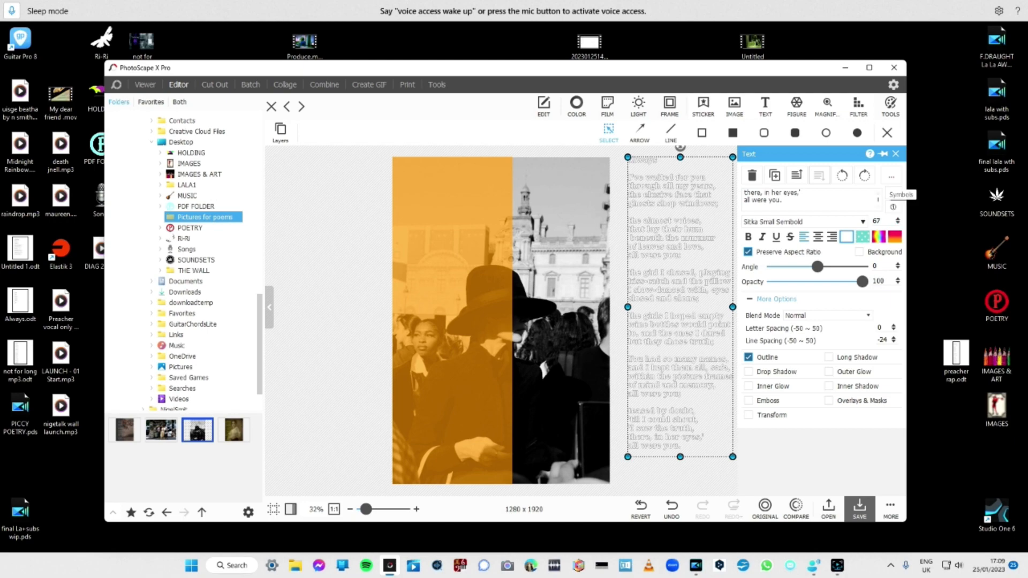
left_click_drag(681, 257, 456, 270)
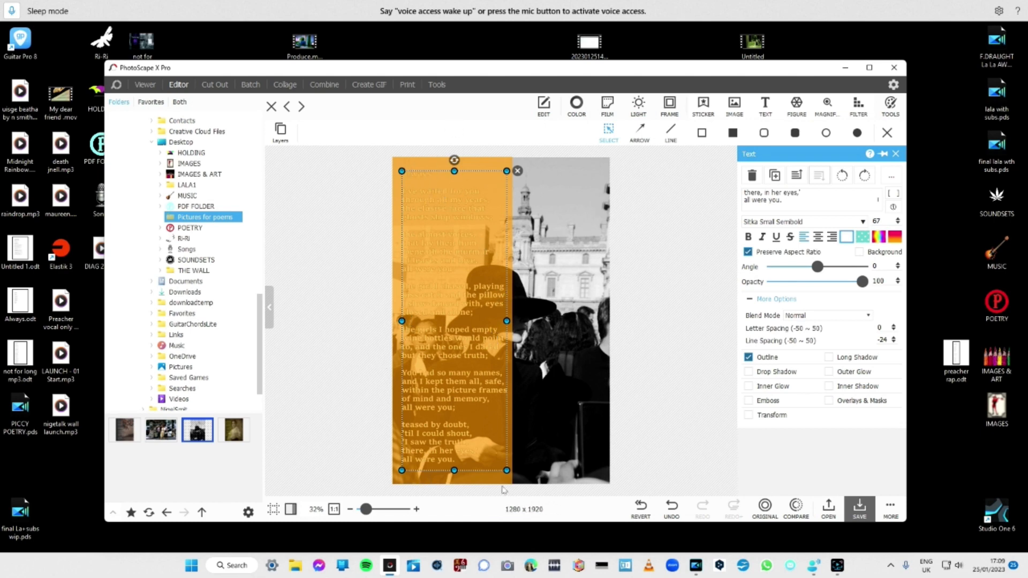
right_click(465, 262)
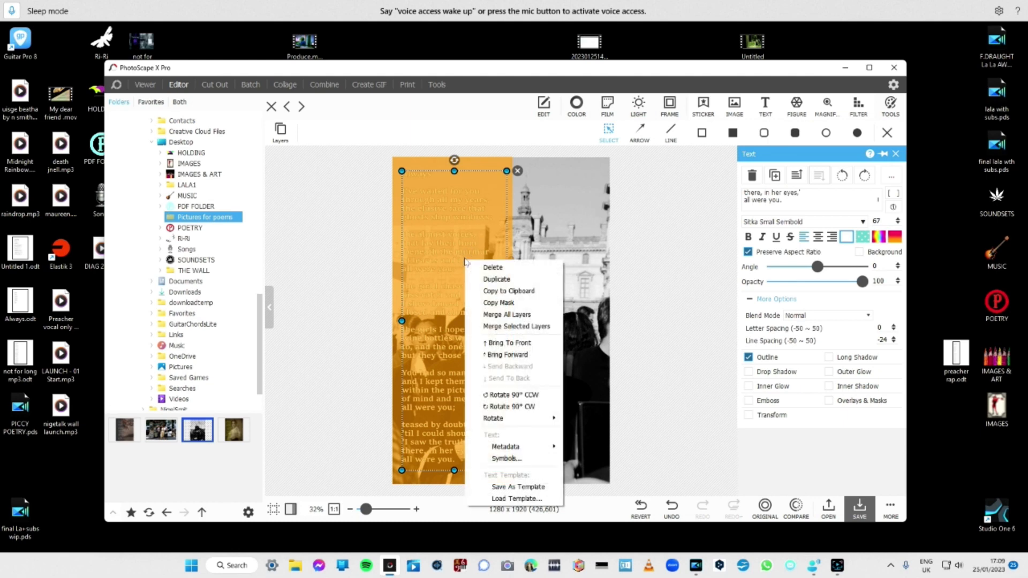
left_click(485, 344)
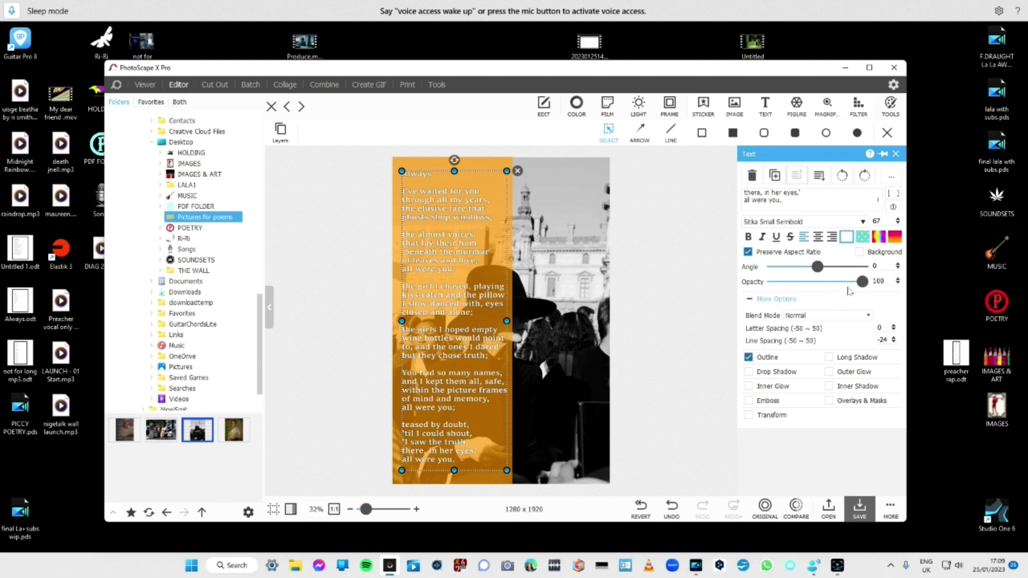
Line the orange rectangle up with the photo's left edge and set its opacity to 84.
left_click(496, 156)
left_click_drag(496, 155, 497, 159)
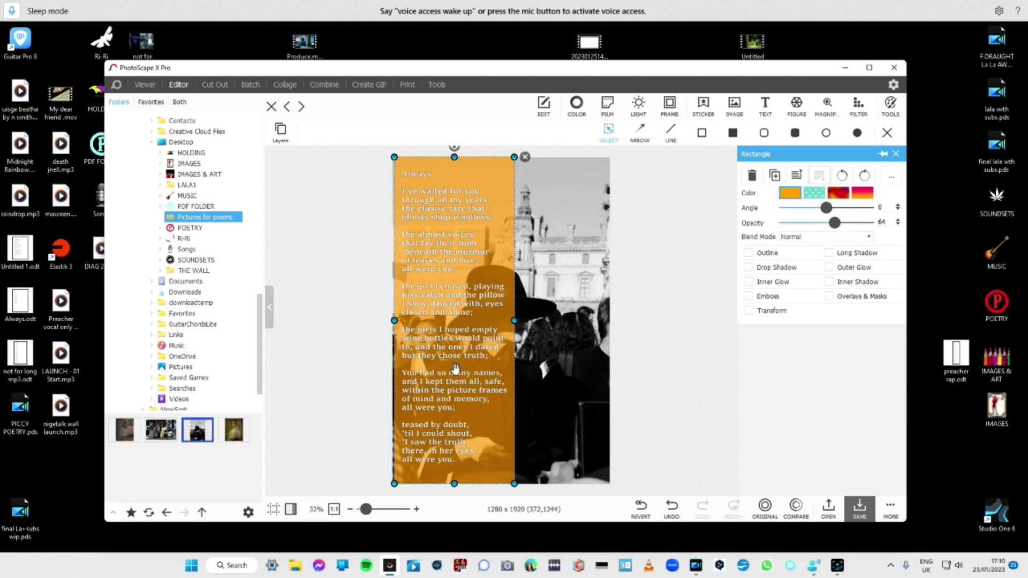
left_click_drag(495, 446, 494, 447)
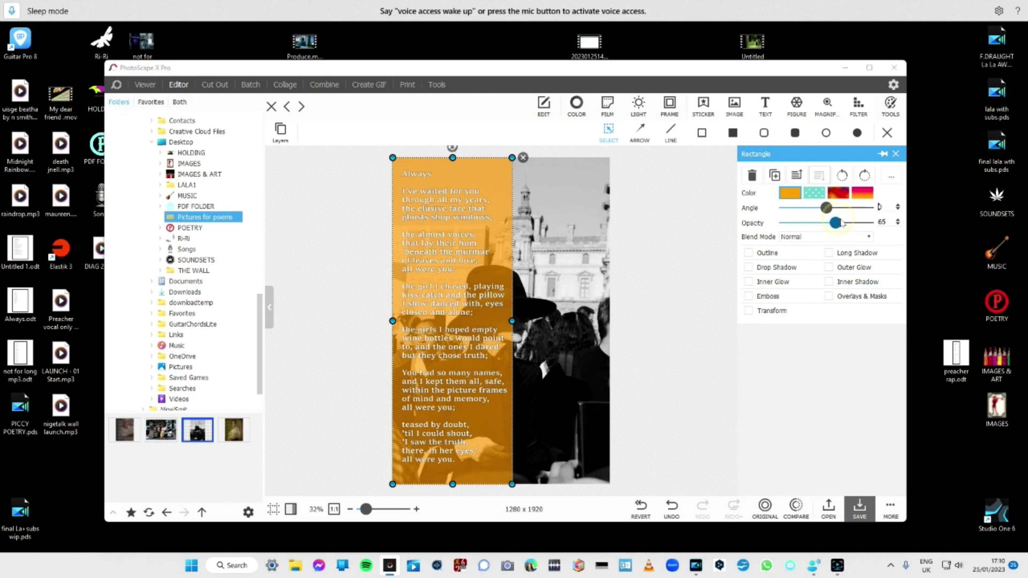
left_click_drag(843, 222, 858, 224)
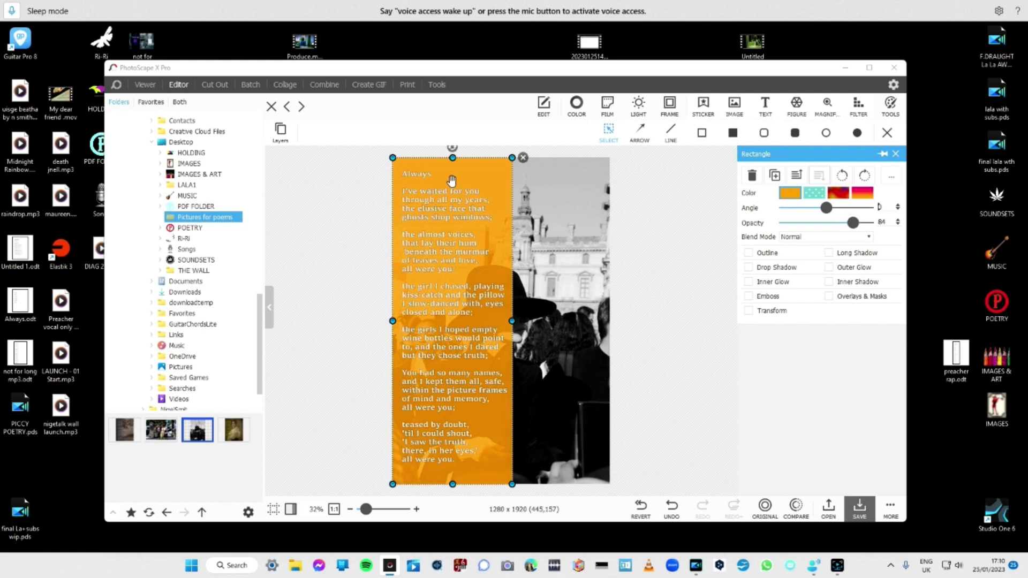
Recolour the rectangle behind the poem text solid black and deselect it.
left_click(796, 194)
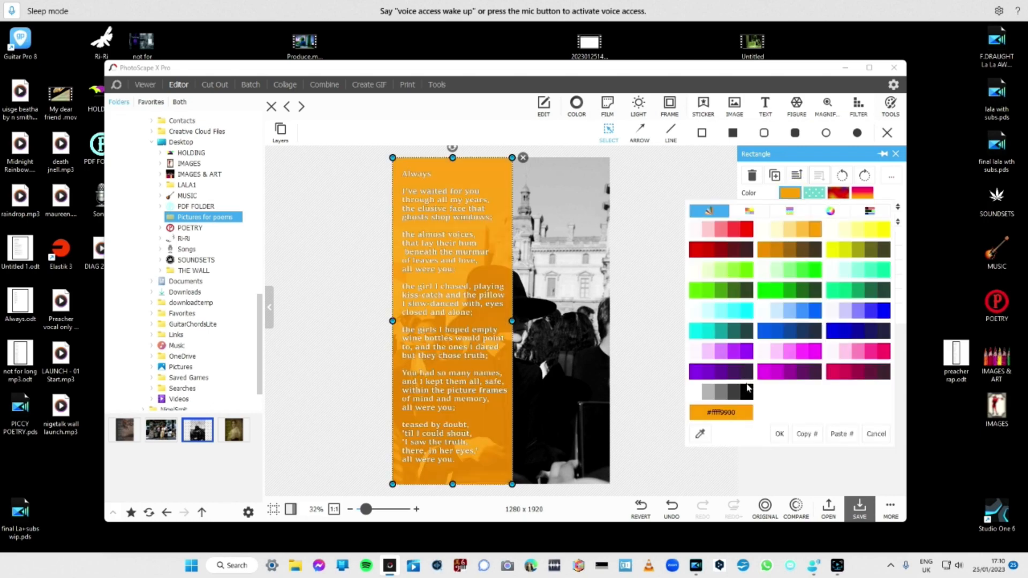
left_click(748, 388)
left_click(748, 389)
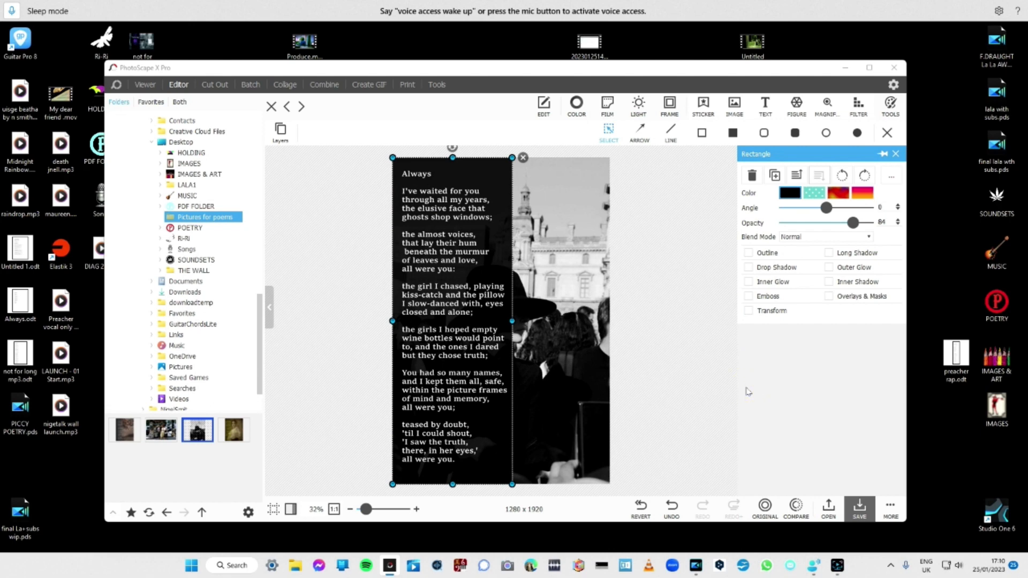
left_click(738, 391)
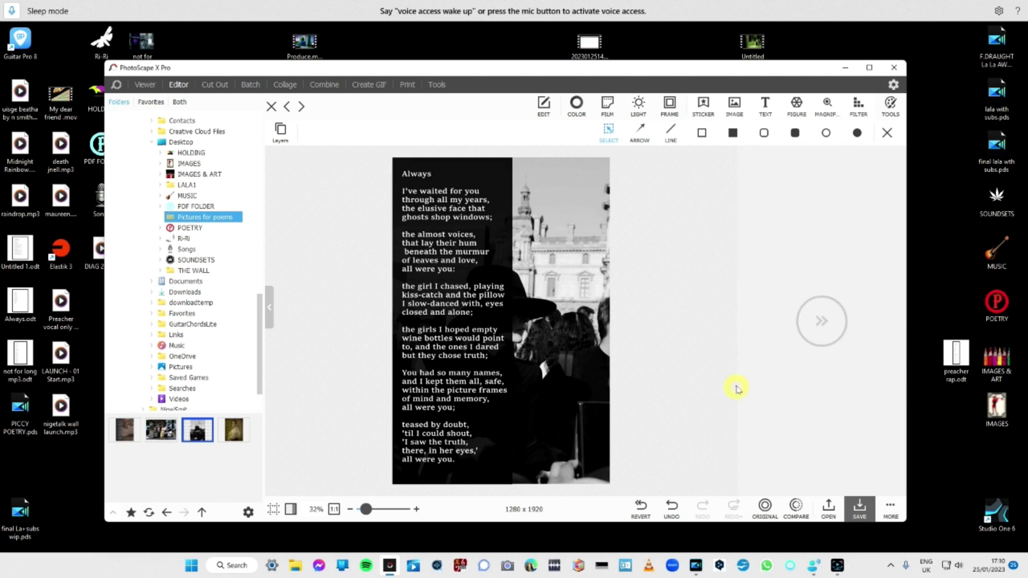
Lower the opacity of the black rectangle behind the poem to 58 and deselect it.
left_click(504, 247)
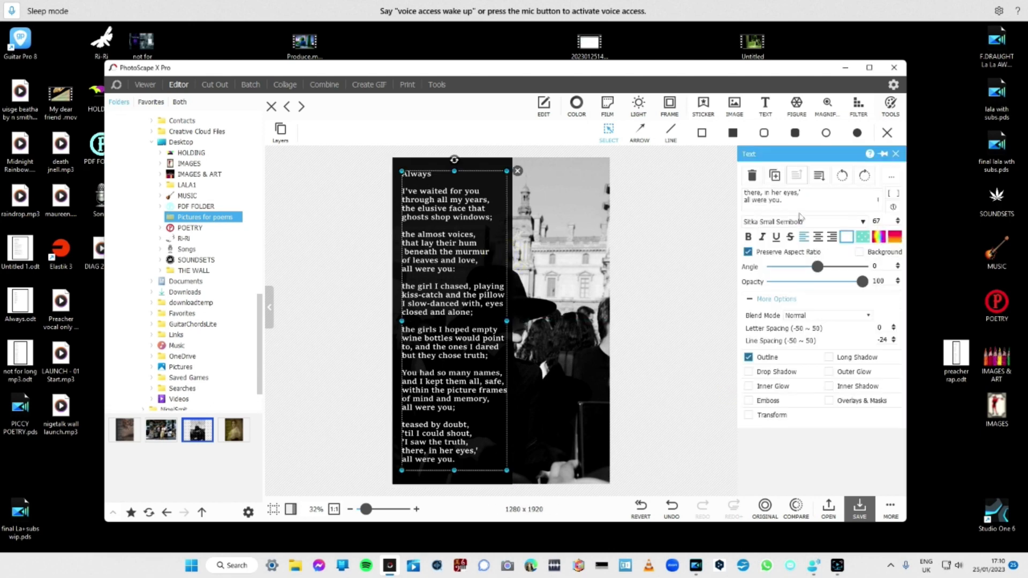
left_click(485, 163)
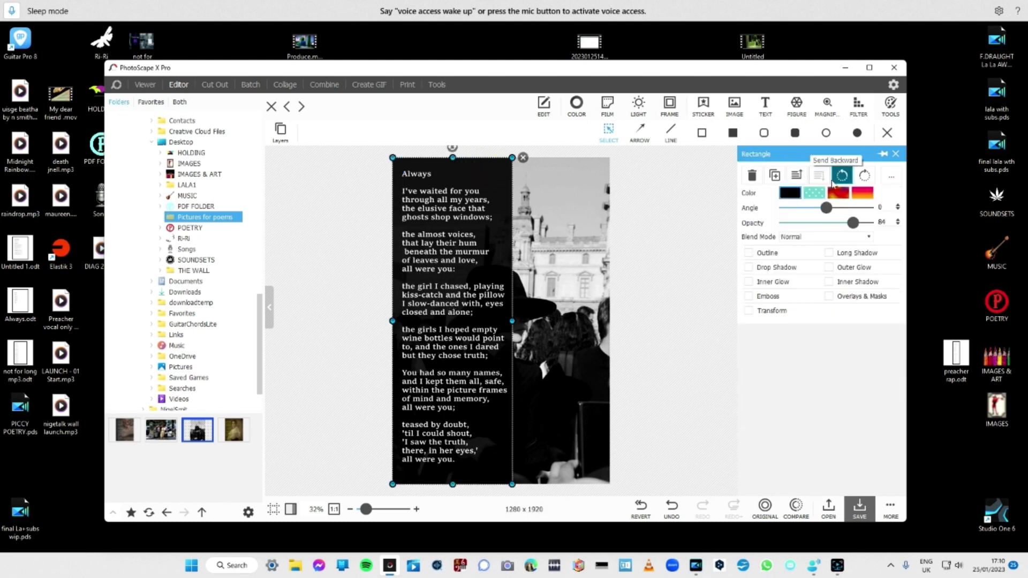
left_click(842, 225)
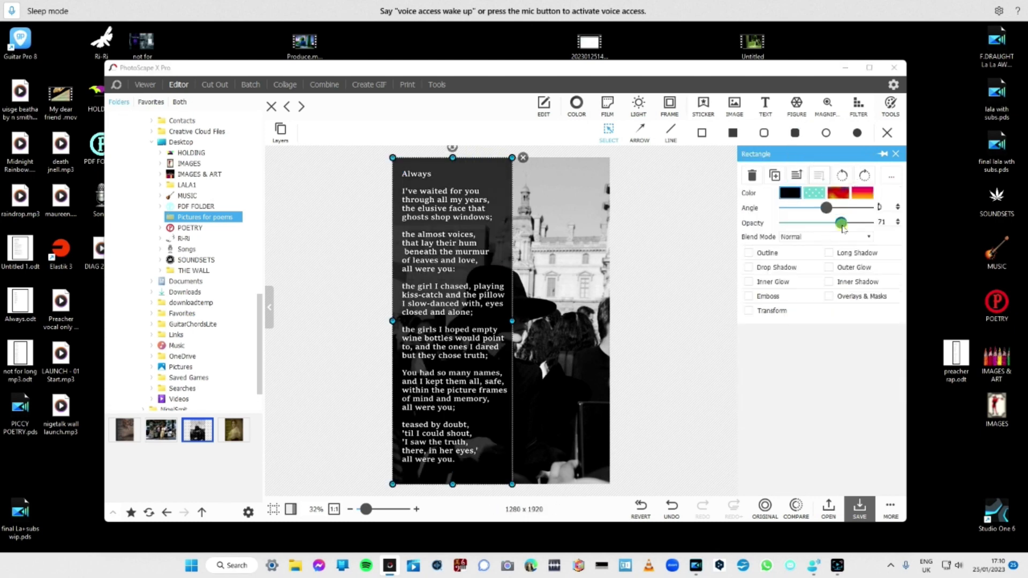
left_click_drag(842, 226, 831, 225)
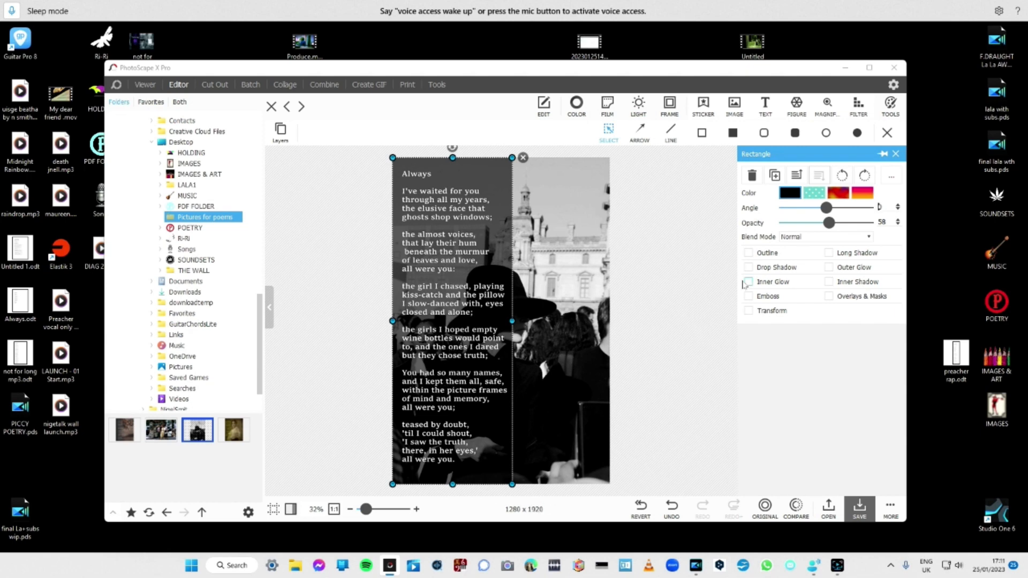
left_click(686, 221)
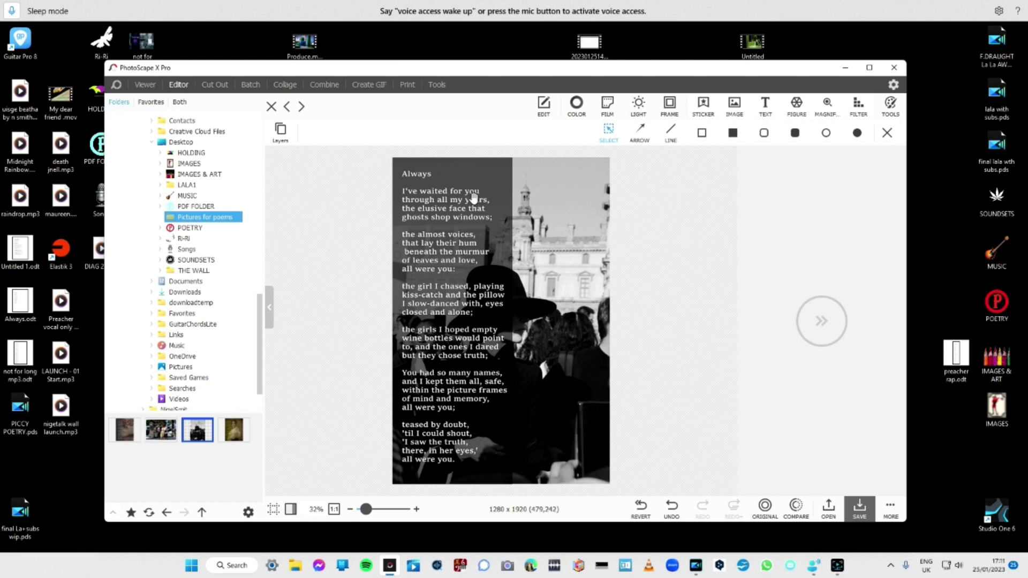
Merge all layers into the background cropped to the photo's edges, and save the picture under its existing name in Pictures for poems.
left_click(444, 219)
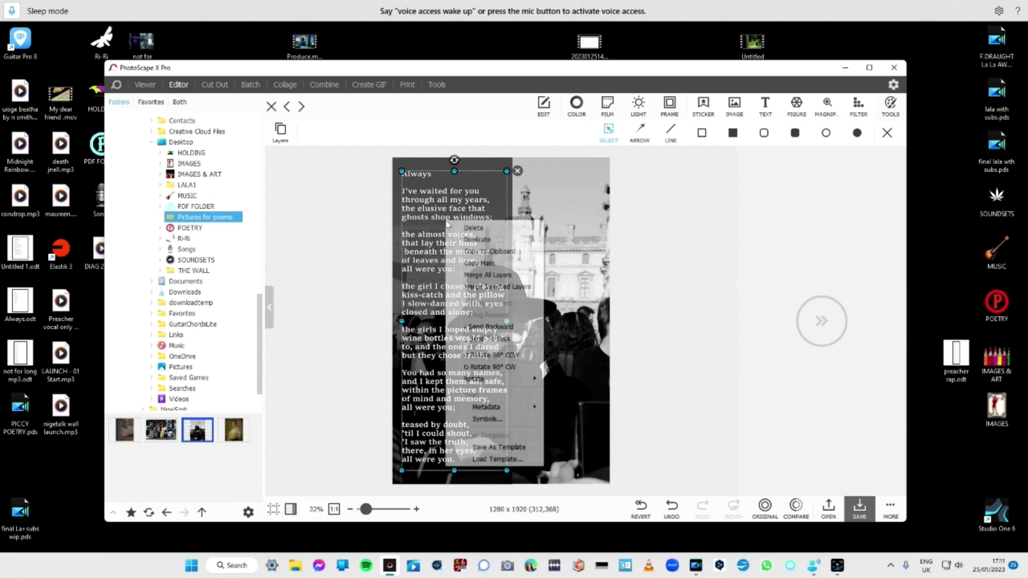
right_click(448, 223)
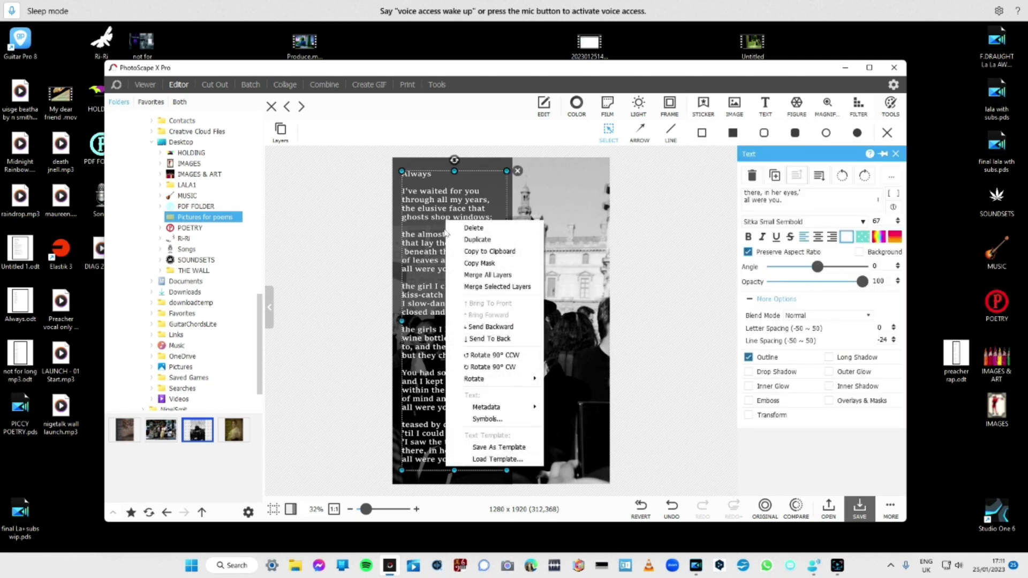
left_click(458, 277)
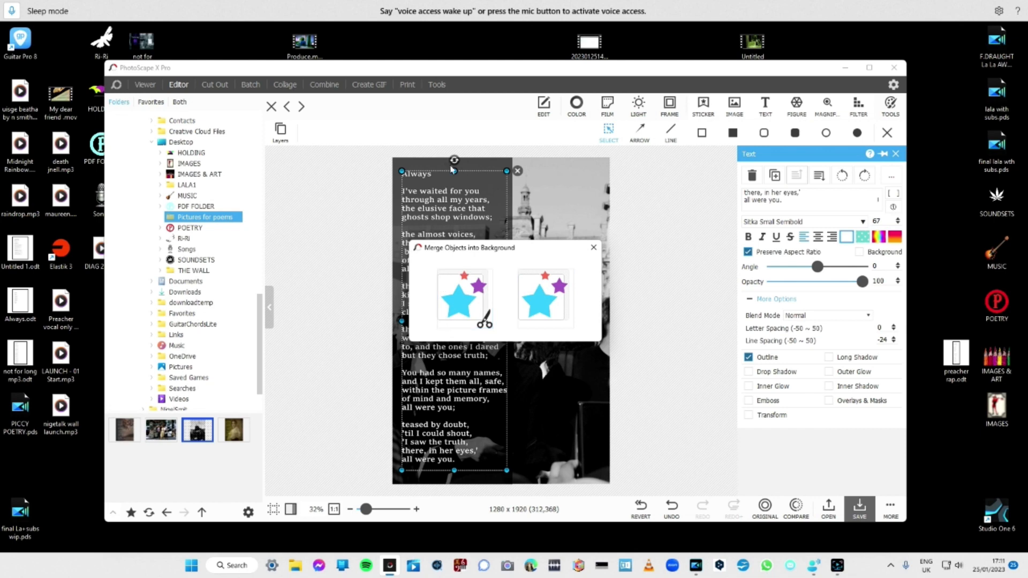
left_click(458, 281)
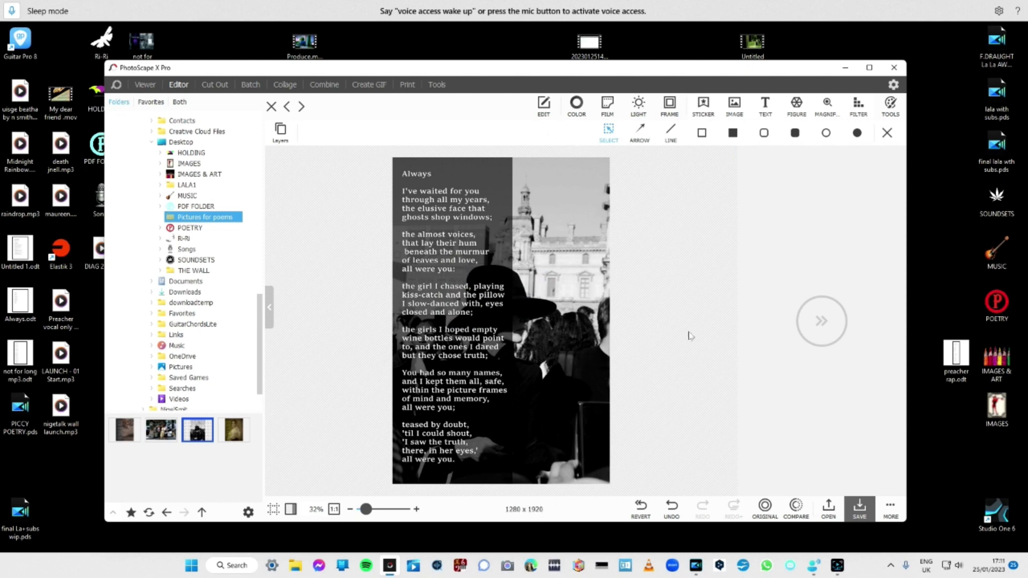
left_click(868, 517)
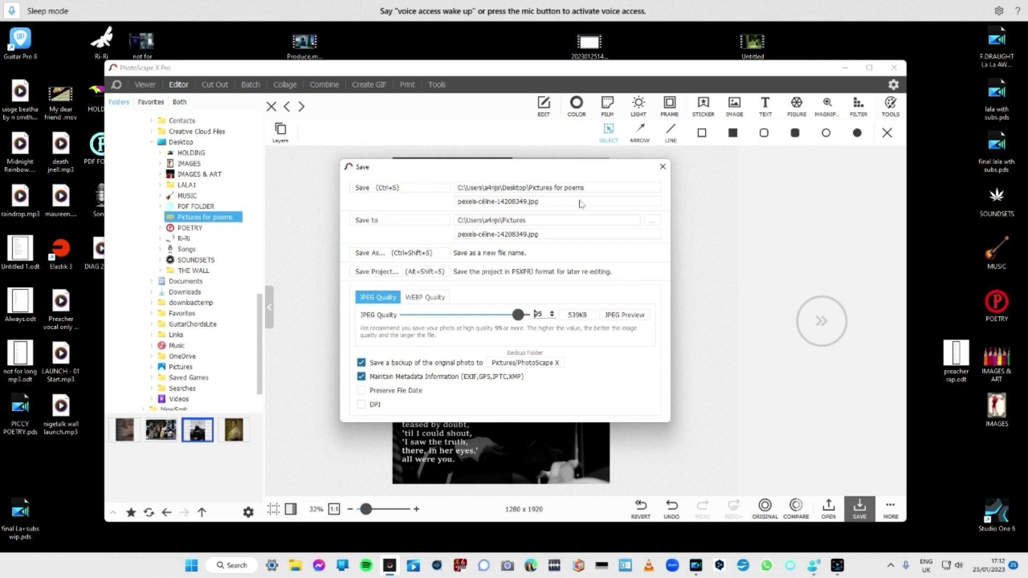
left_click(442, 189)
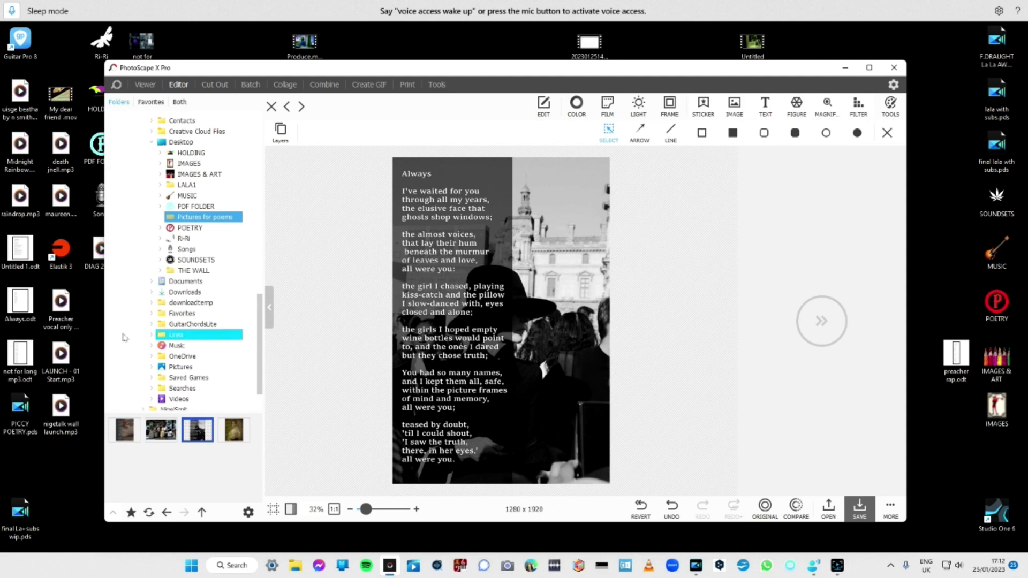
Open the photo of three women at the newsstand and sample the yellow dress as the filled rectangle's solid colour.
left_click(161, 429)
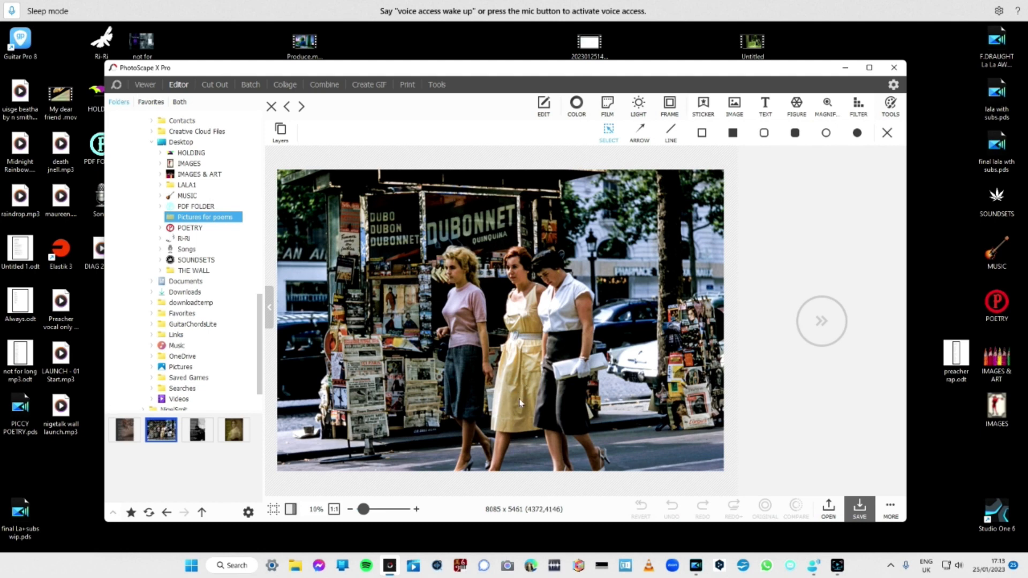
left_click(735, 134)
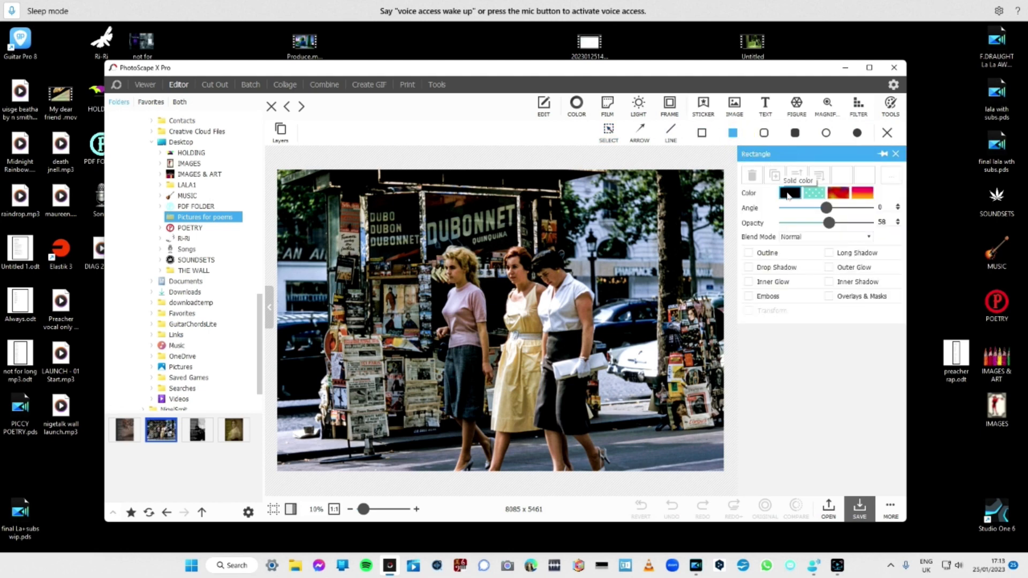
left_click(790, 194)
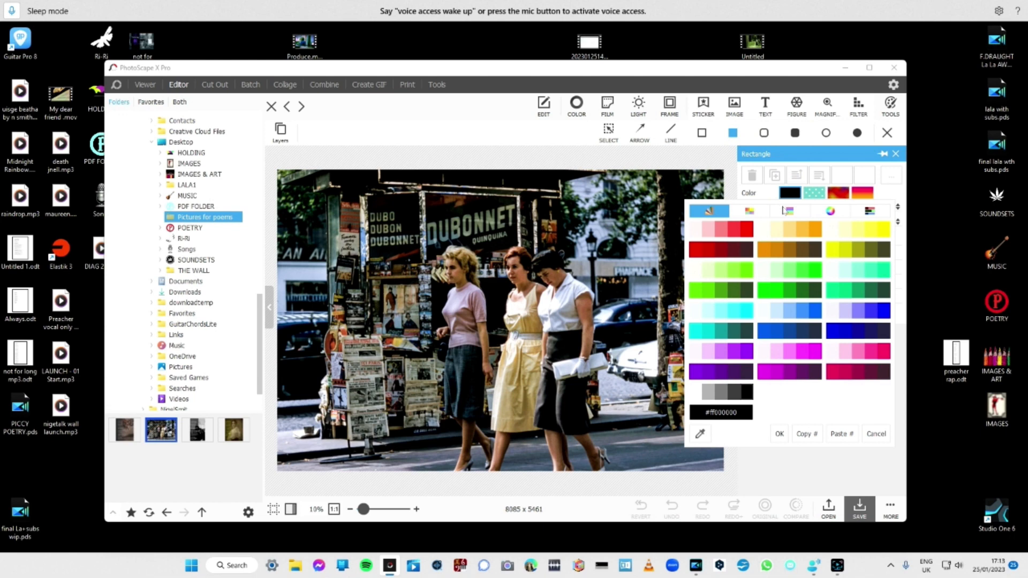
left_click(702, 438)
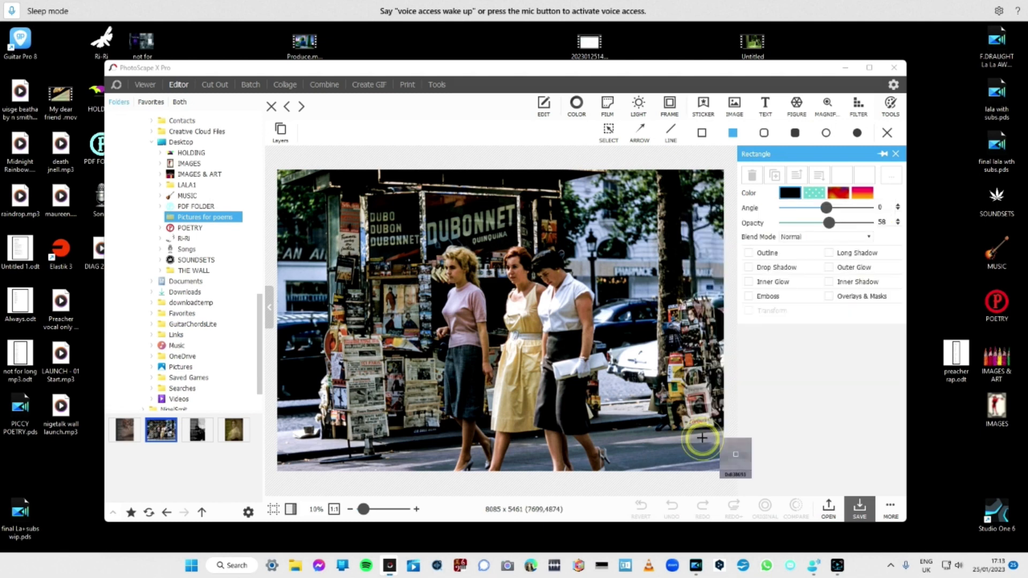
left_click(512, 378)
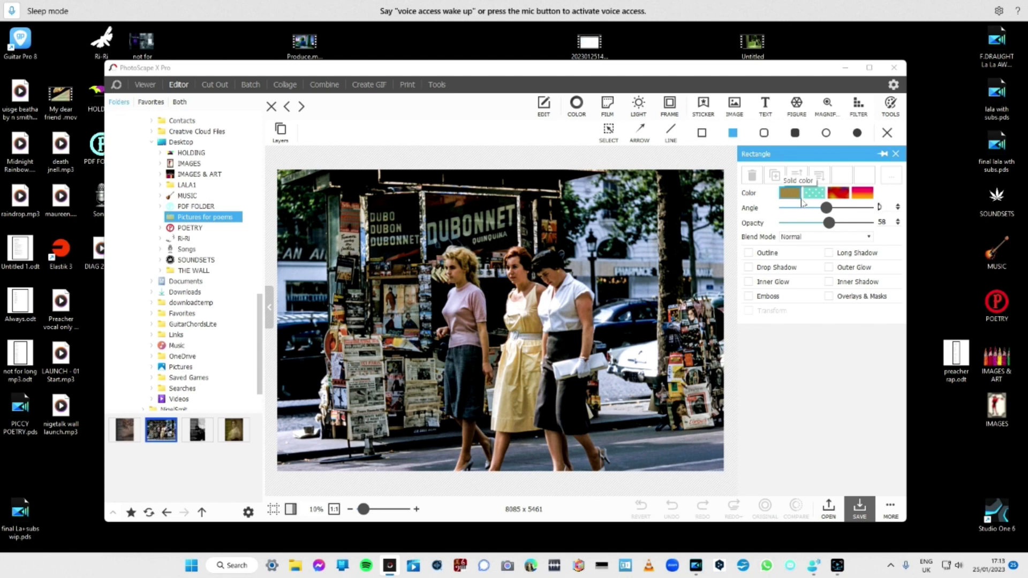
Draw a filled rectangle over the full height of the photo's left third and set its opacity to 76.
left_click(734, 133)
left_click(734, 133)
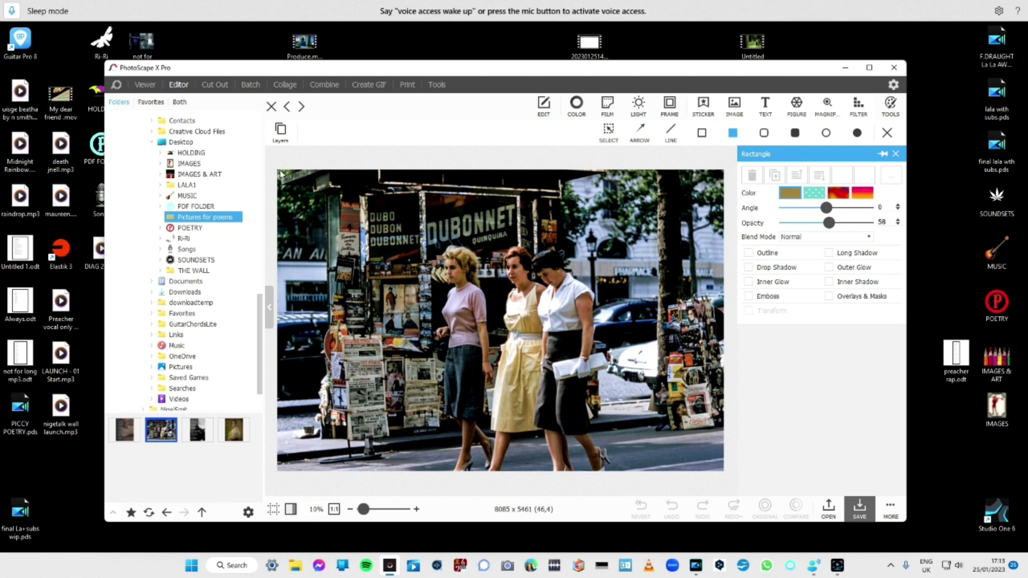
left_click_drag(278, 169, 408, 472)
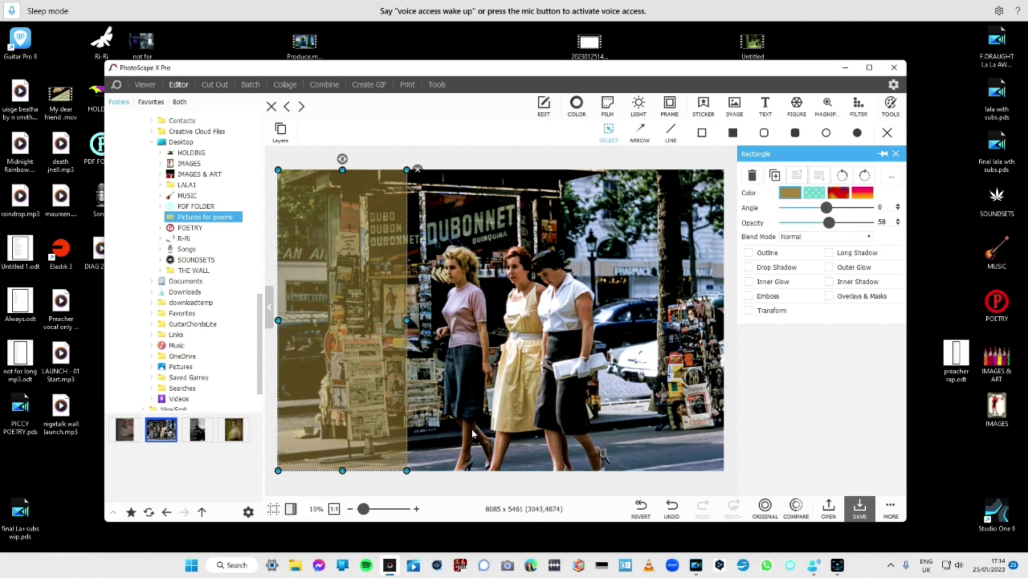
left_click(847, 223)
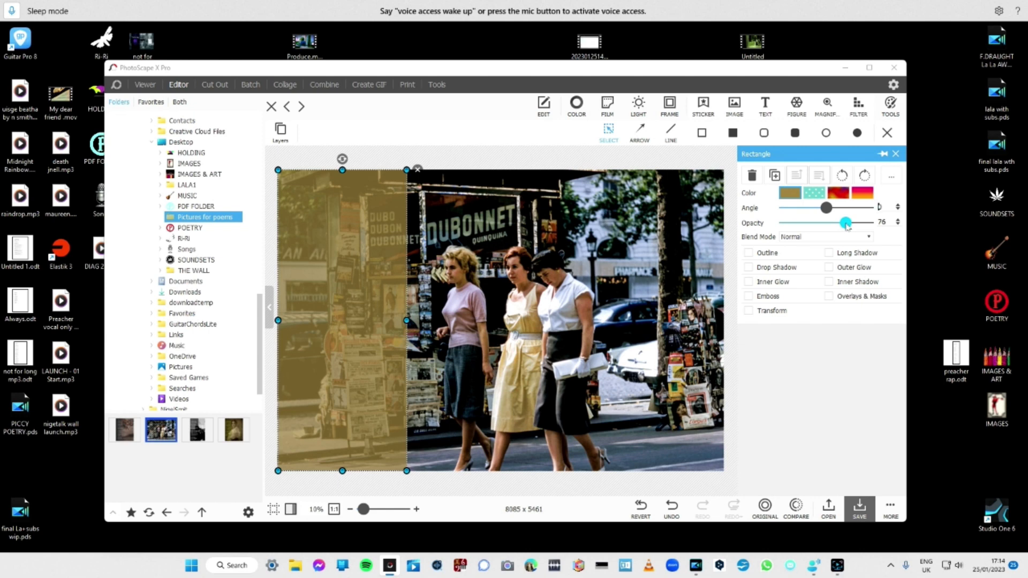
Try a lilac sampled from the blonde woman's pink top as the rectangle's colour.
left_click(791, 194)
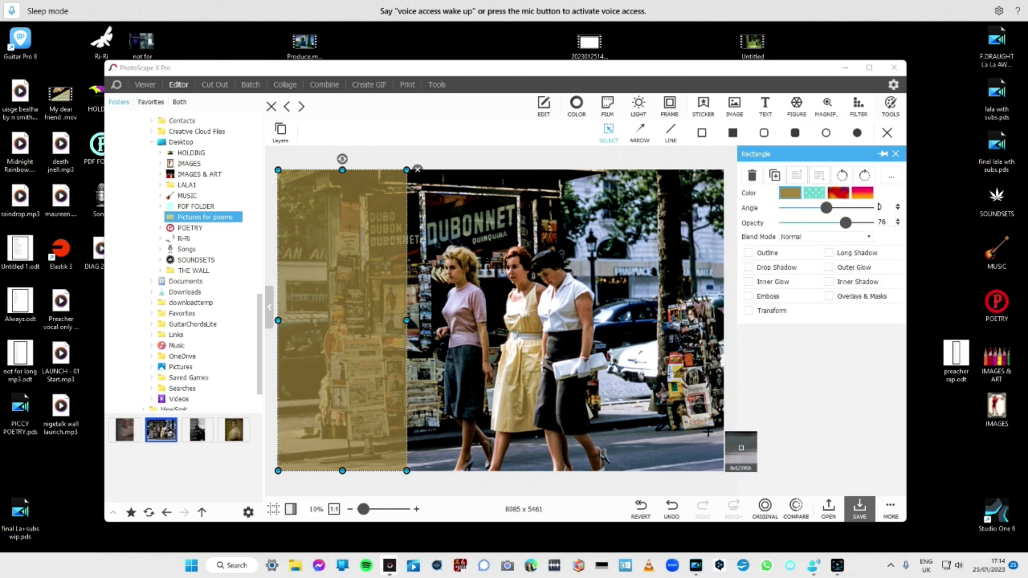
left_click(700, 434)
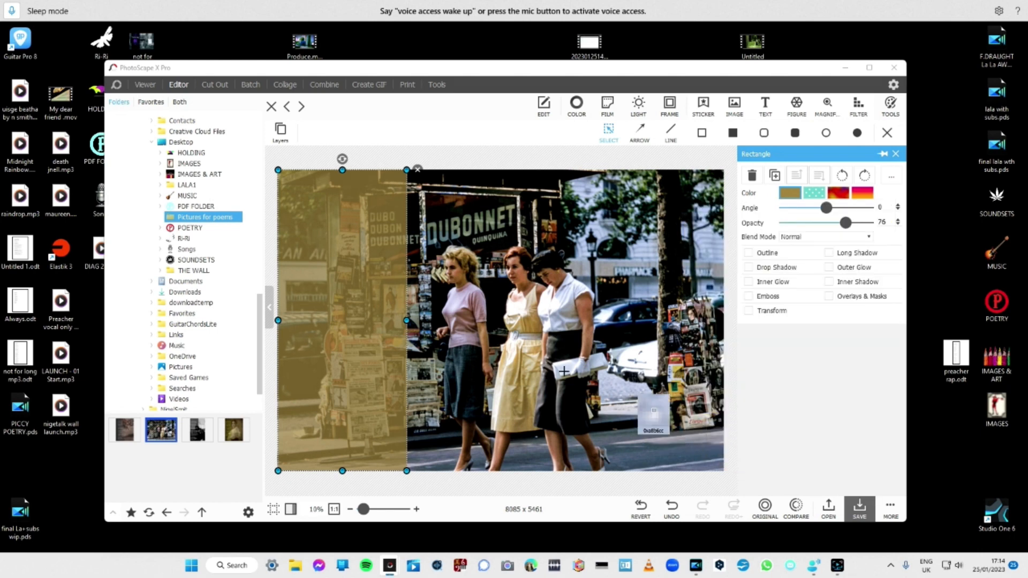
left_click(464, 301)
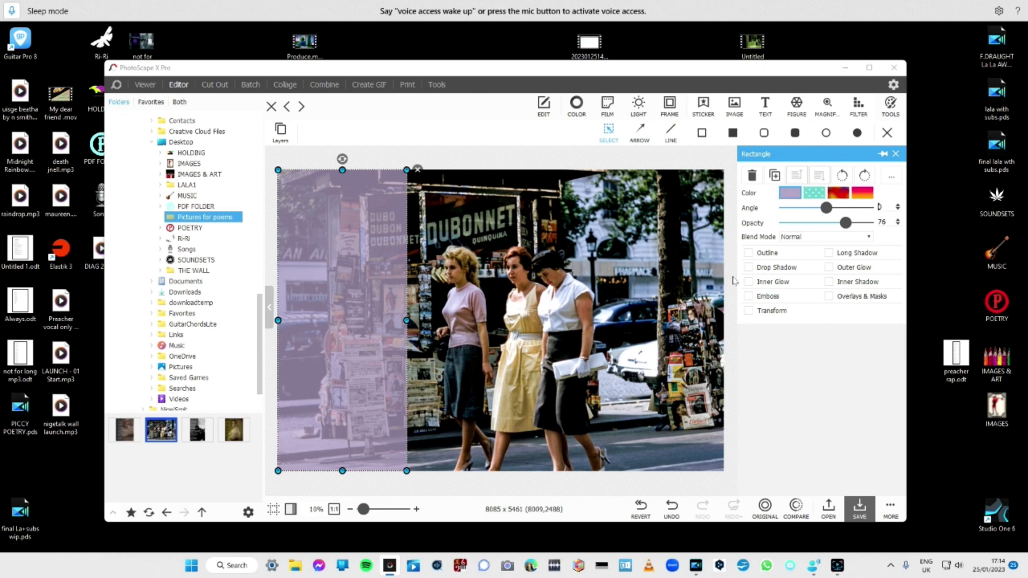
Try a pale cream sampled from the middle woman's dress as the rectangle's colour, with the opacity at 94 and at 77.
left_click(796, 195)
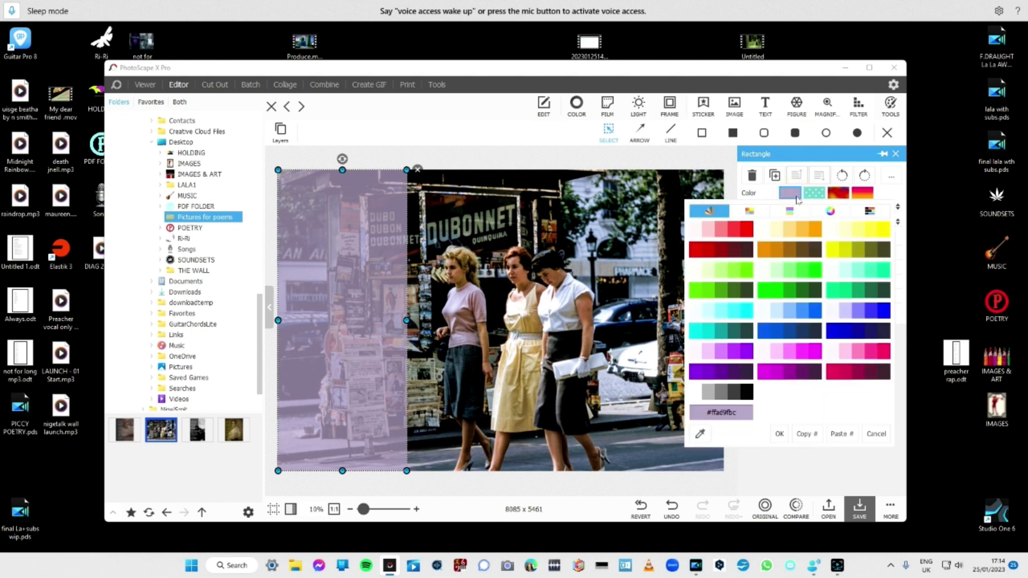
left_click(700, 434)
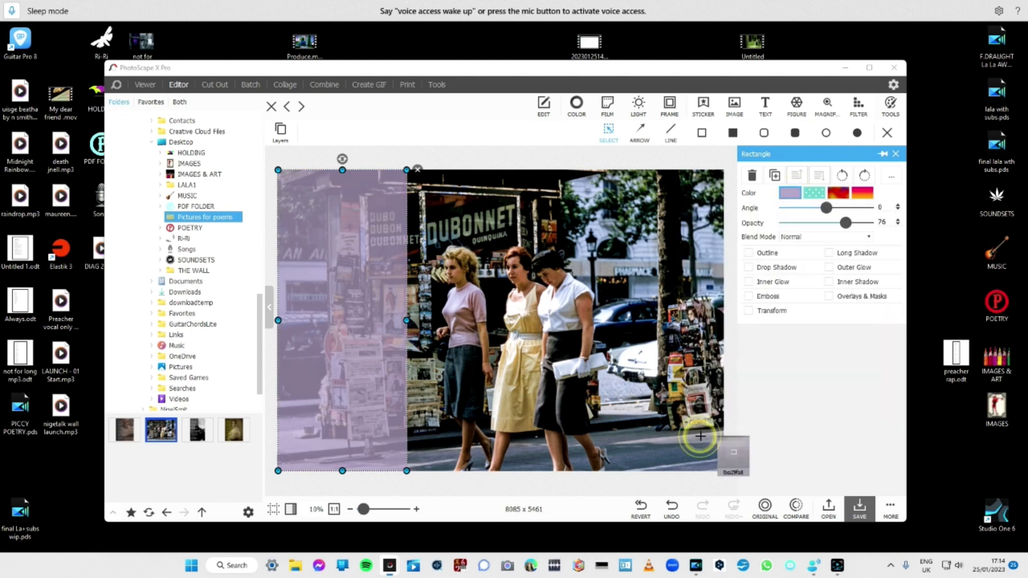
left_click(519, 313)
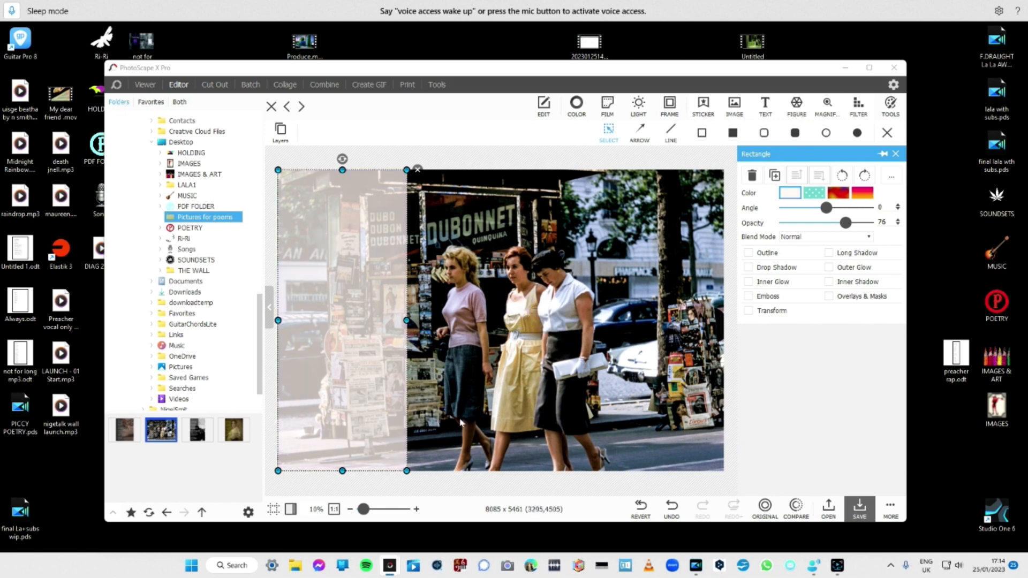
left_click(862, 223)
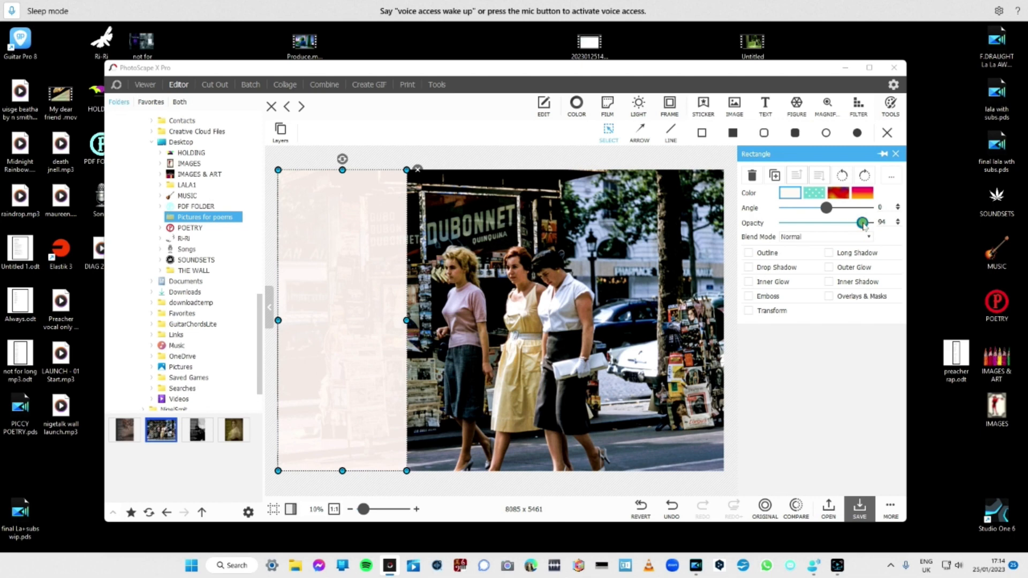
left_click_drag(863, 224, 847, 228)
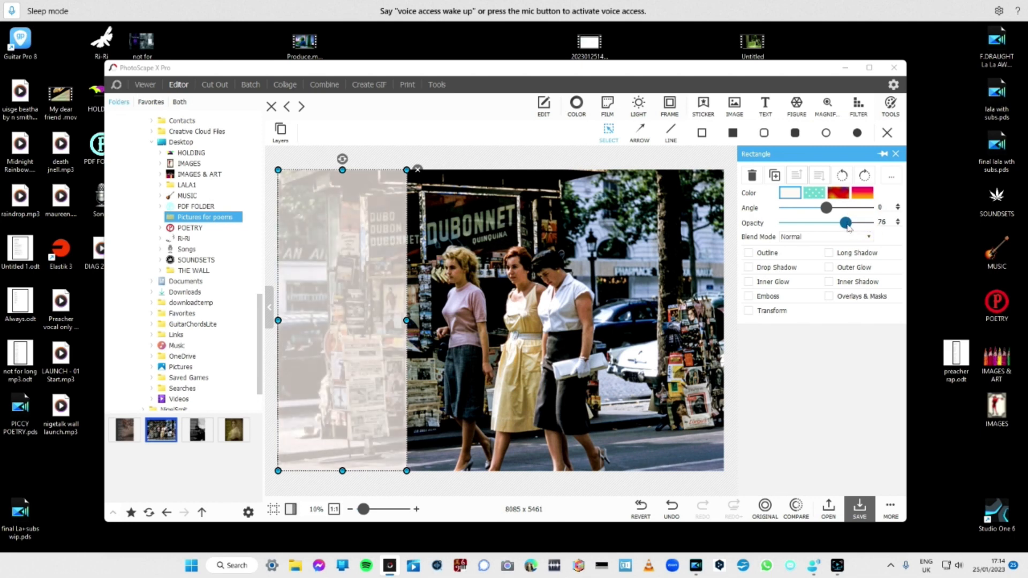
Recolour the rectangle with a golden brown sampled from the yellow skirt, set its opacity to 87 and deselect it.
left_click(791, 193)
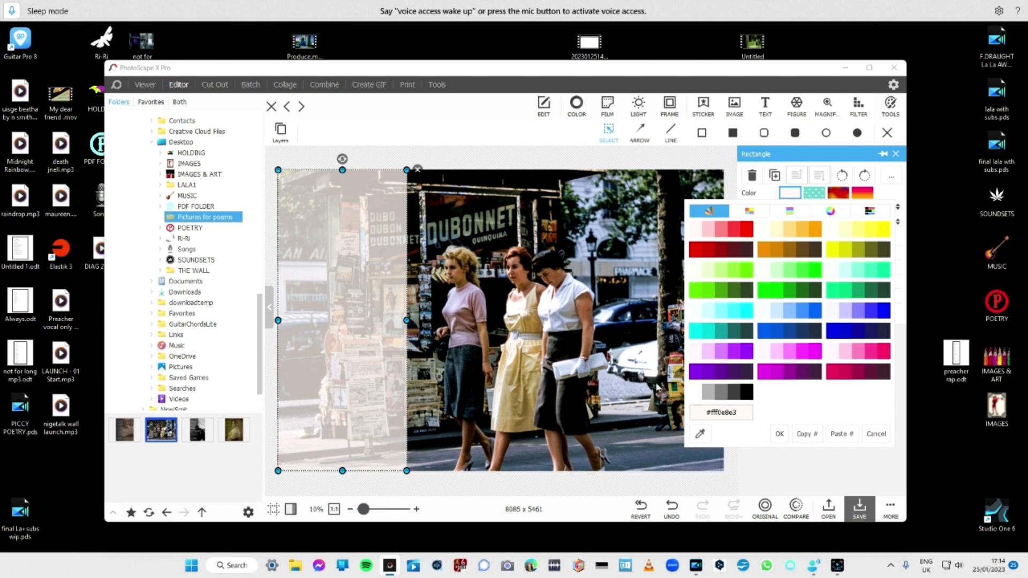
left_click(699, 433)
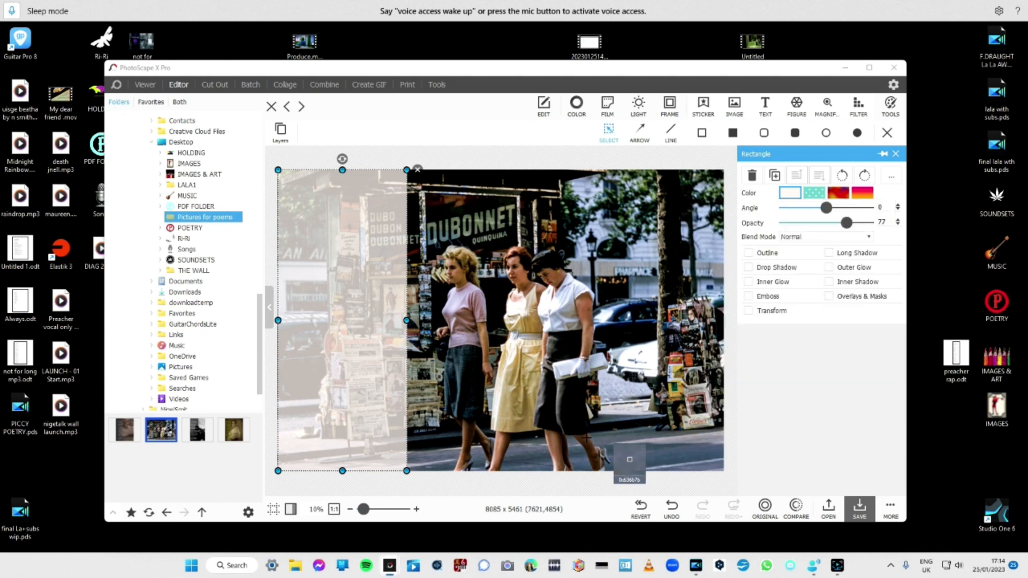
left_click(518, 395)
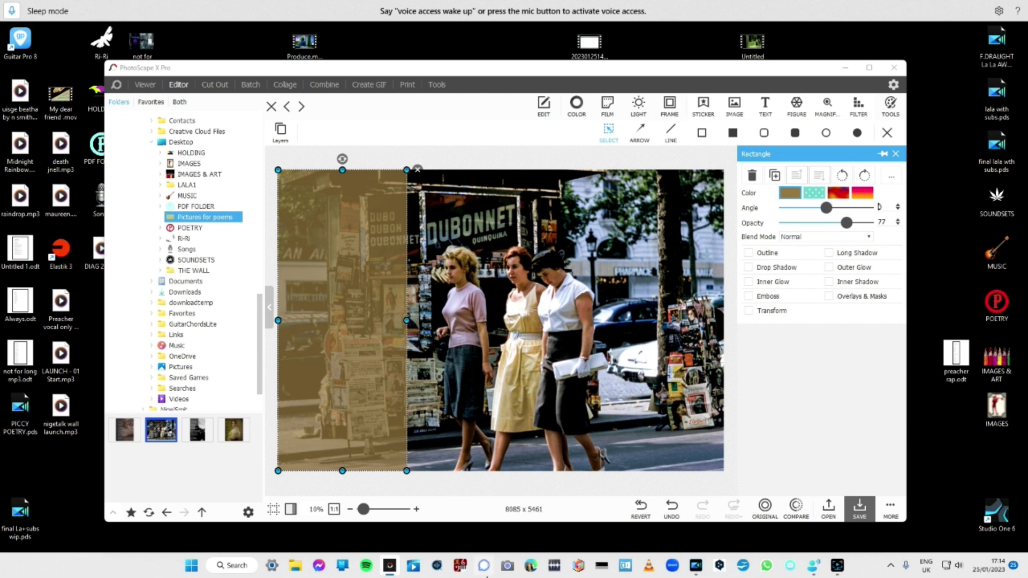
left_click(857, 223)
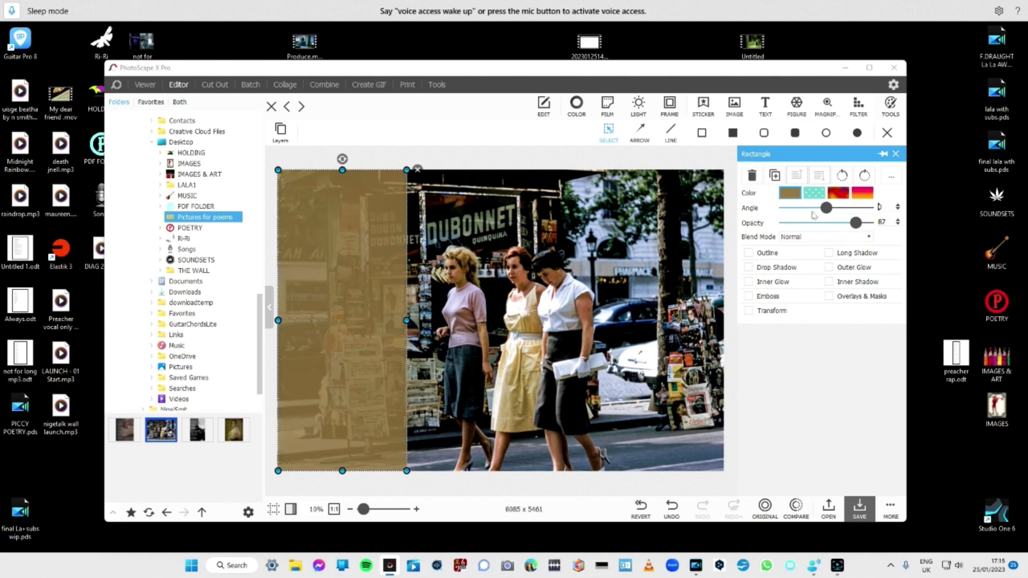
left_click(858, 224)
left_click(641, 372)
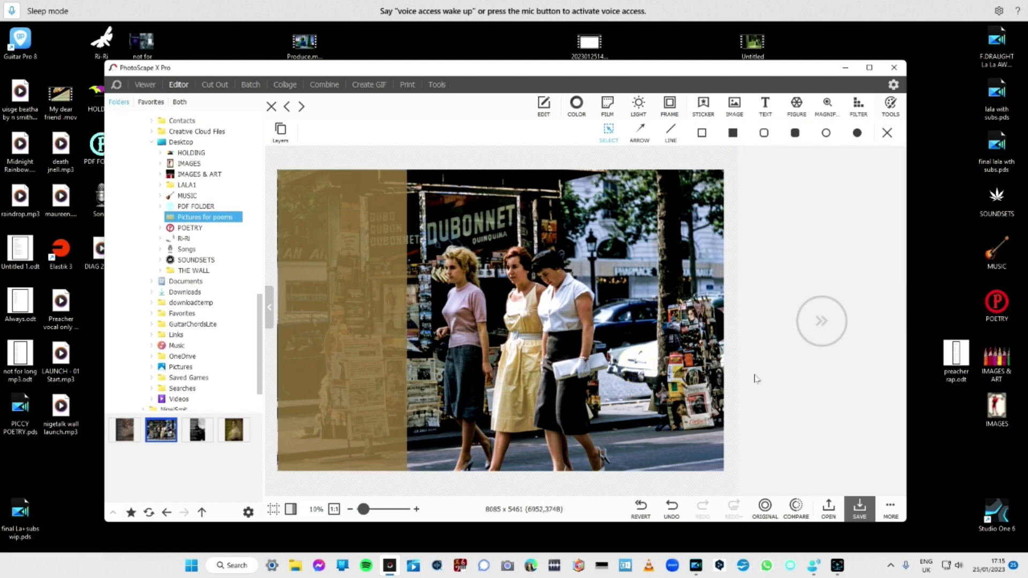
Add a text object to the photo, clear its placeholder text and set the font size to 100.
left_click(765, 102)
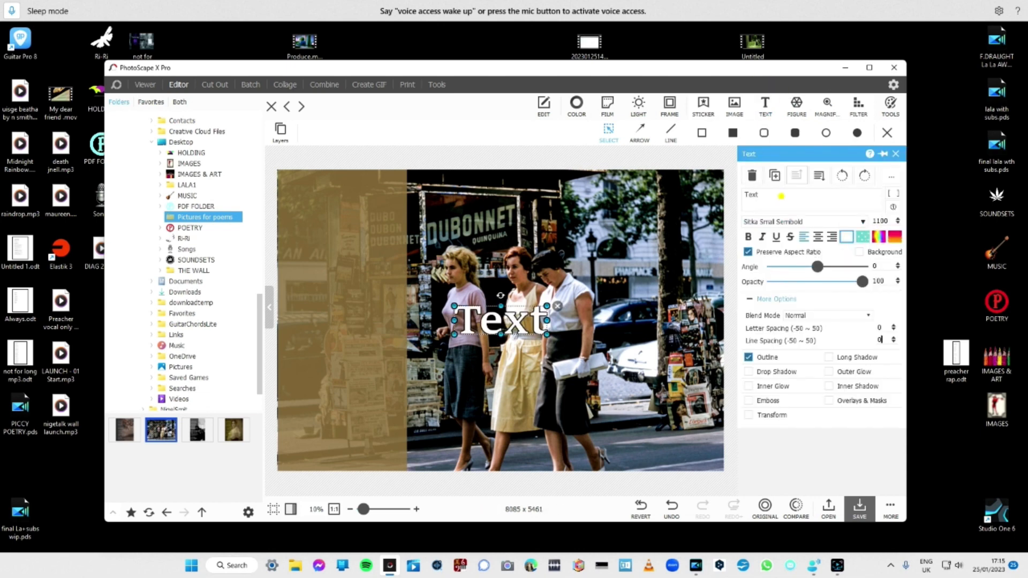
left_click(781, 196)
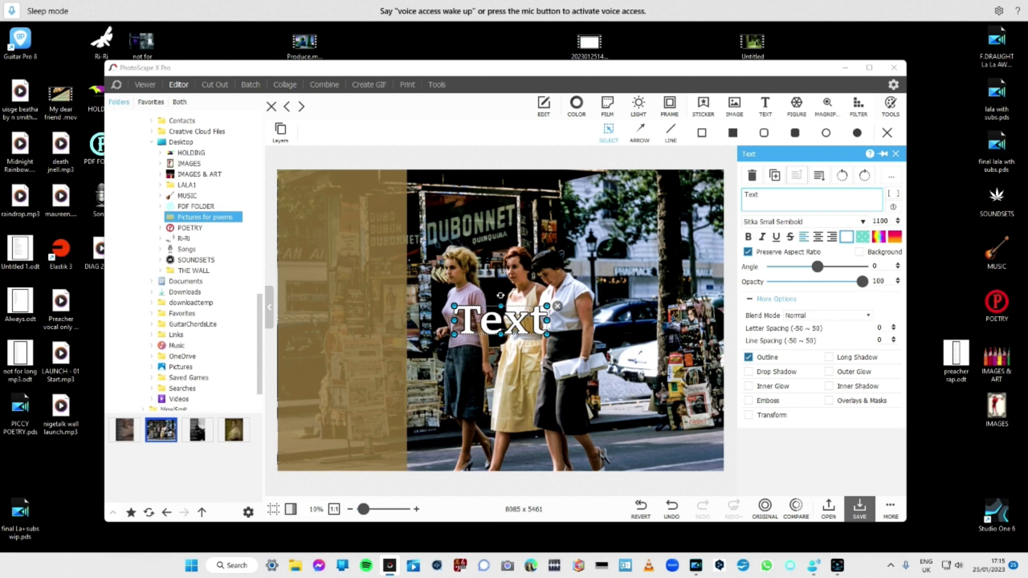
key("BackSpace")
key("BackSpace")
key("BackSpace")
key("BackSpace")
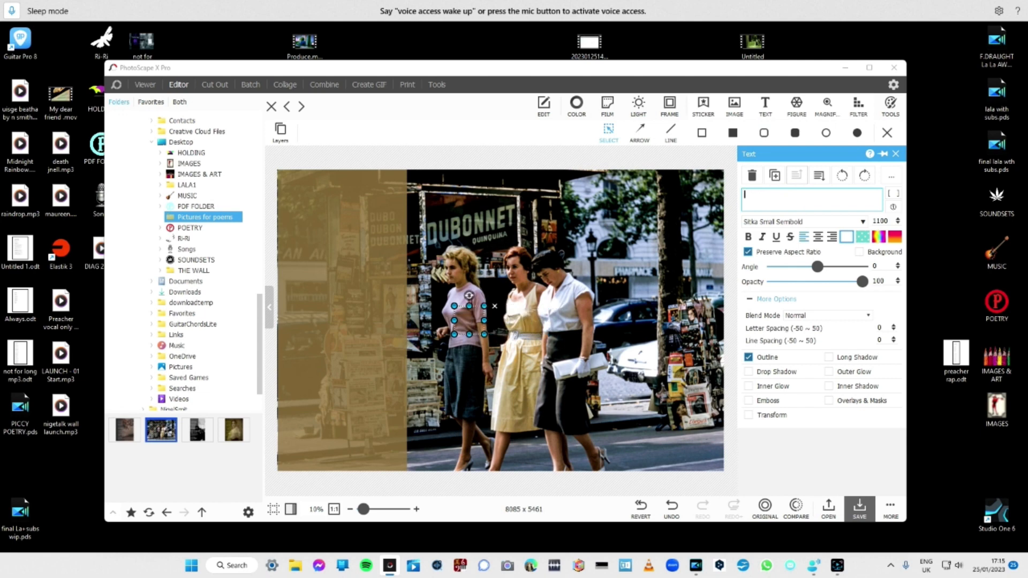
left_click(878, 208)
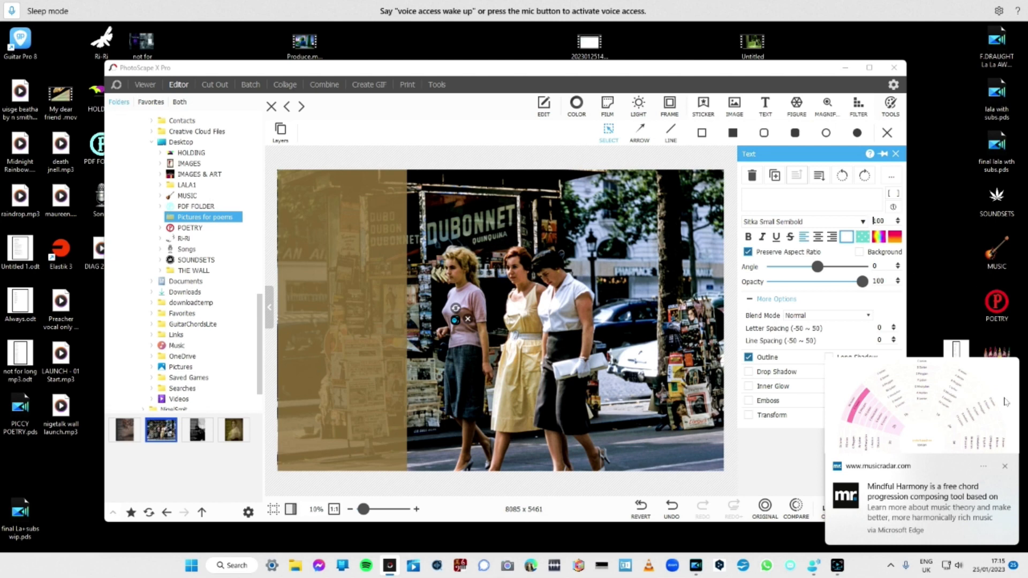
left_click(1005, 467)
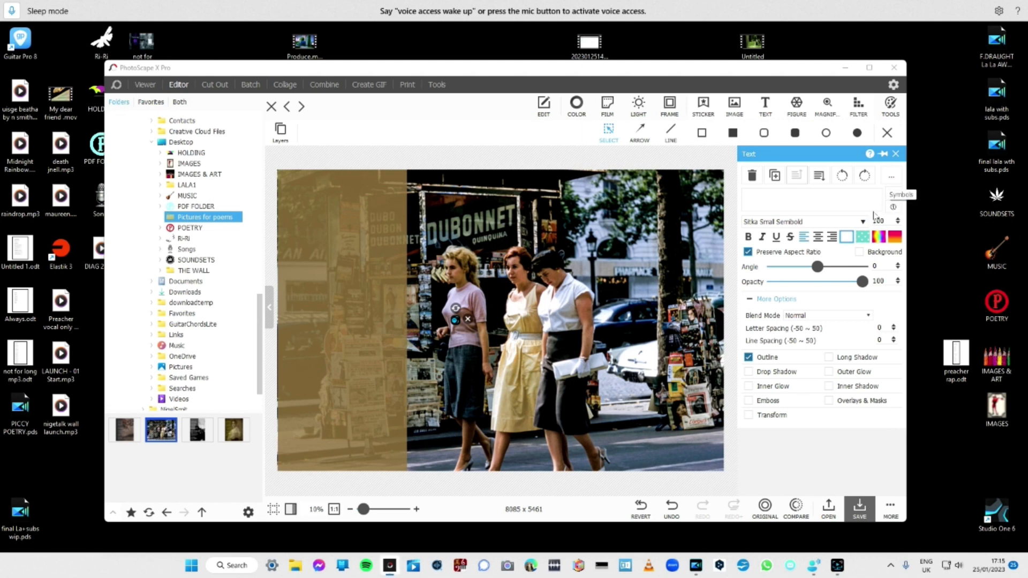
Paste the copied poem "Always" into the empty text object.
left_click(854, 201)
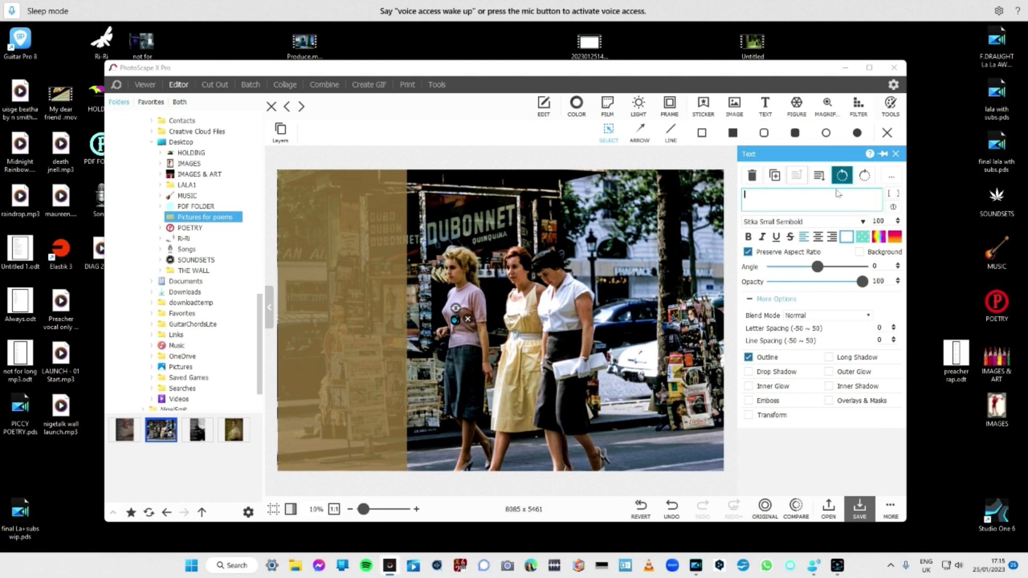
right_click(815, 197)
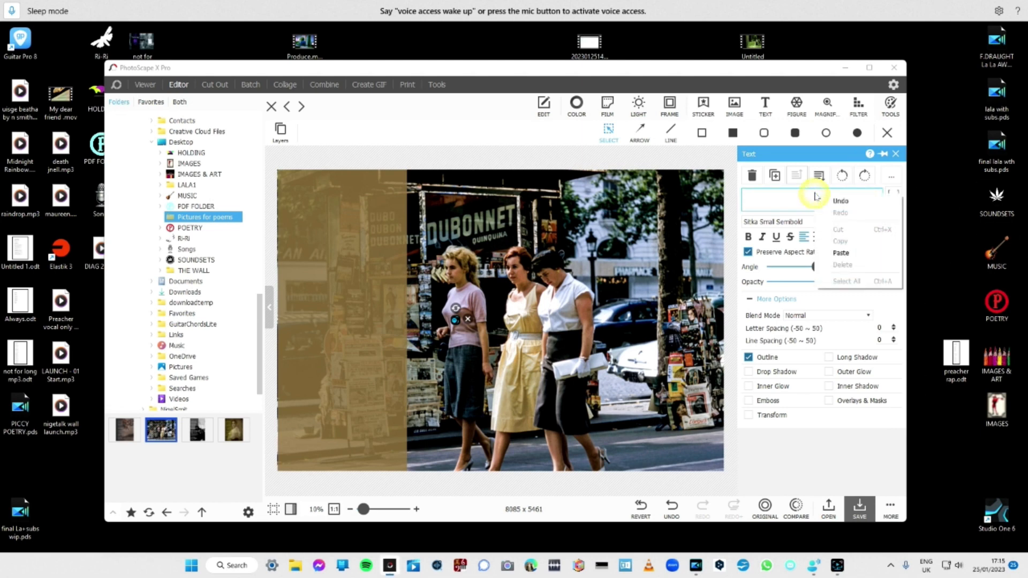
left_click(838, 253)
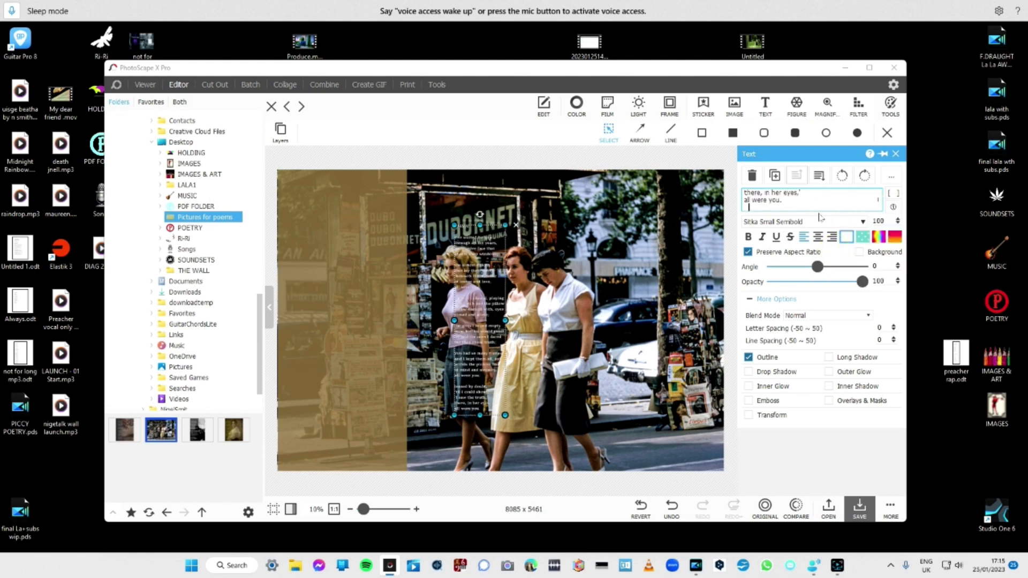
Enlarge the poem's font size to about 139 and move the text onto the golden brown panel.
left_click(899, 220)
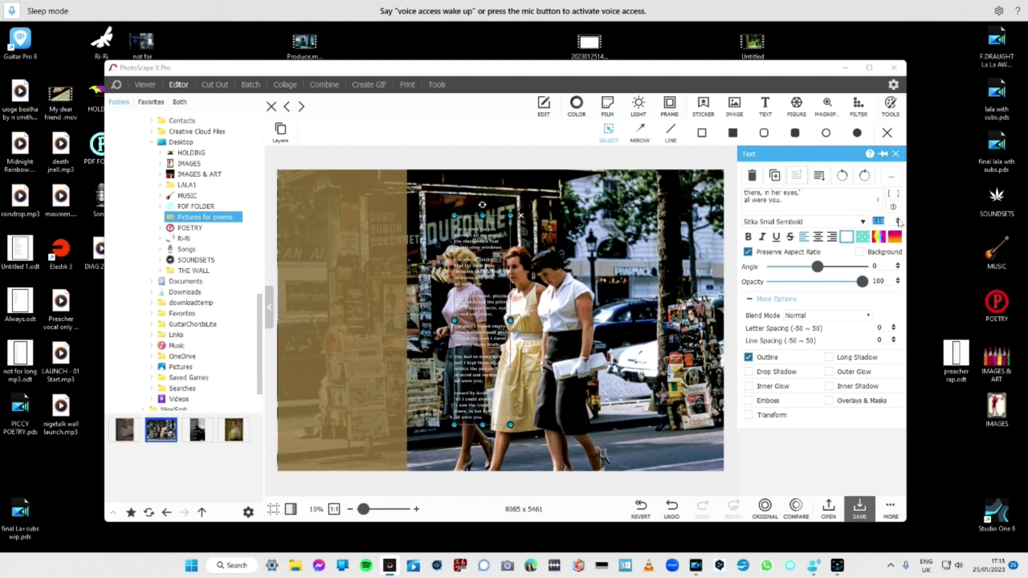
left_click(898, 220)
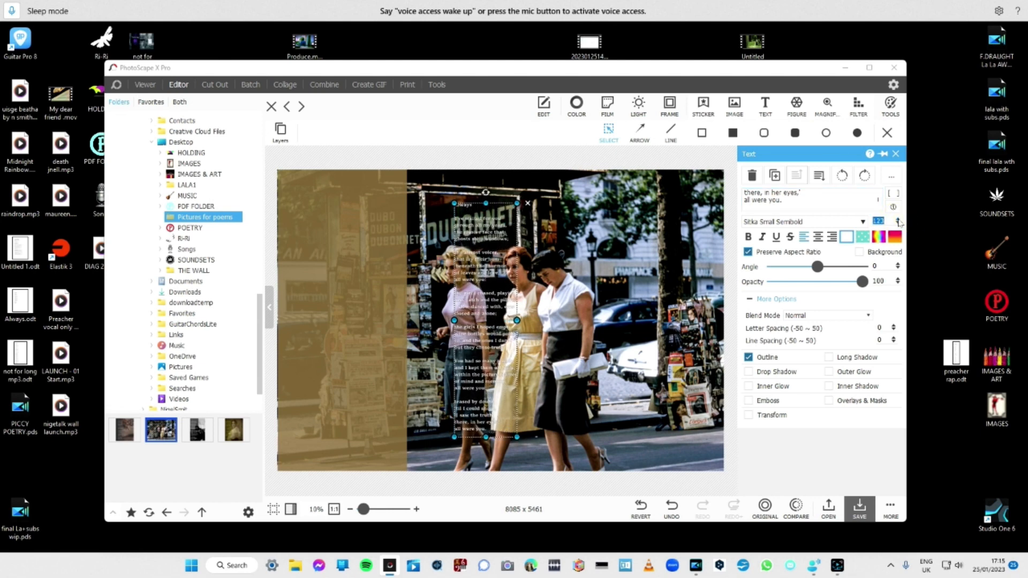
left_click(899, 220)
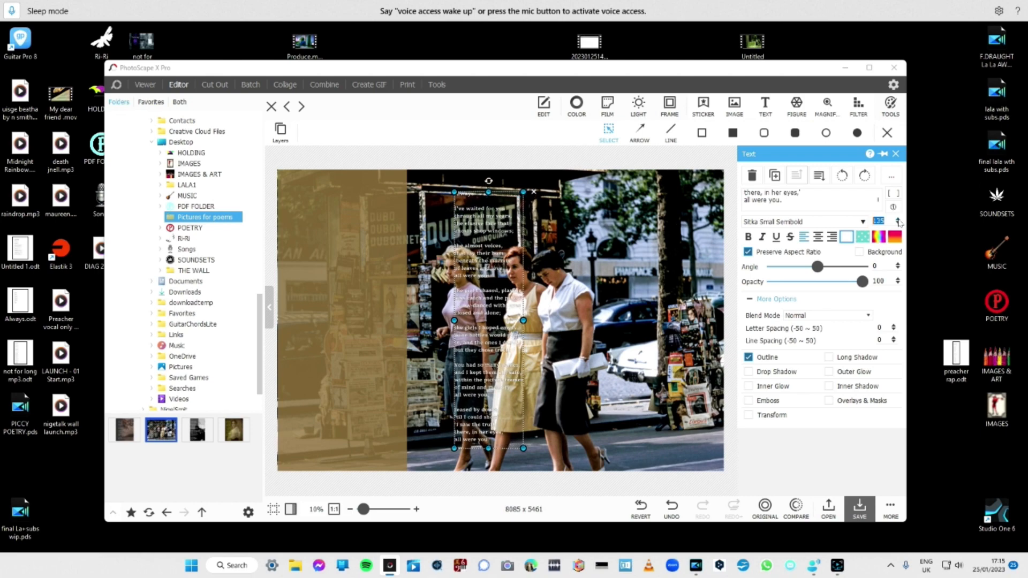
left_click(899, 220)
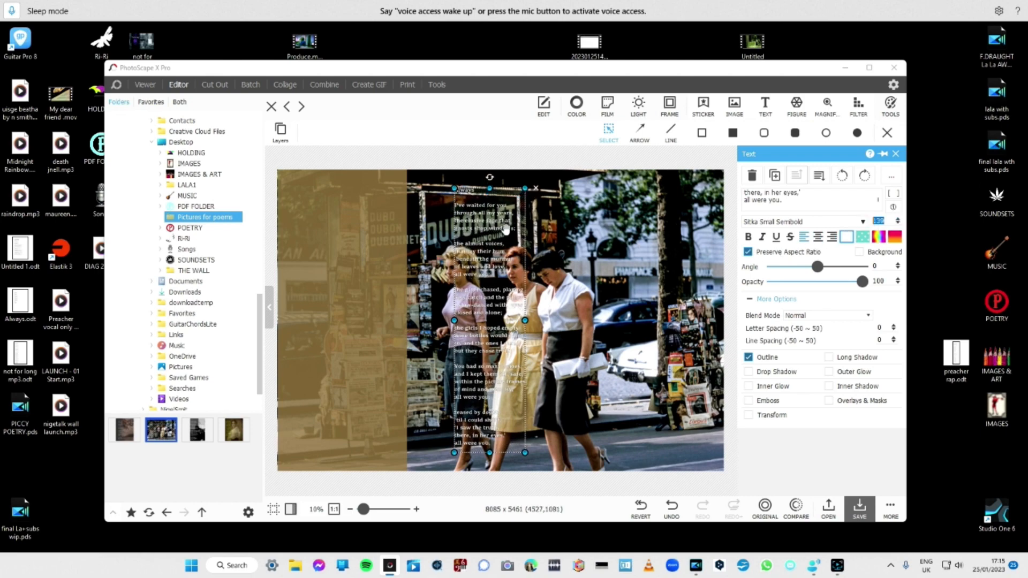
left_click_drag(491, 231, 339, 230)
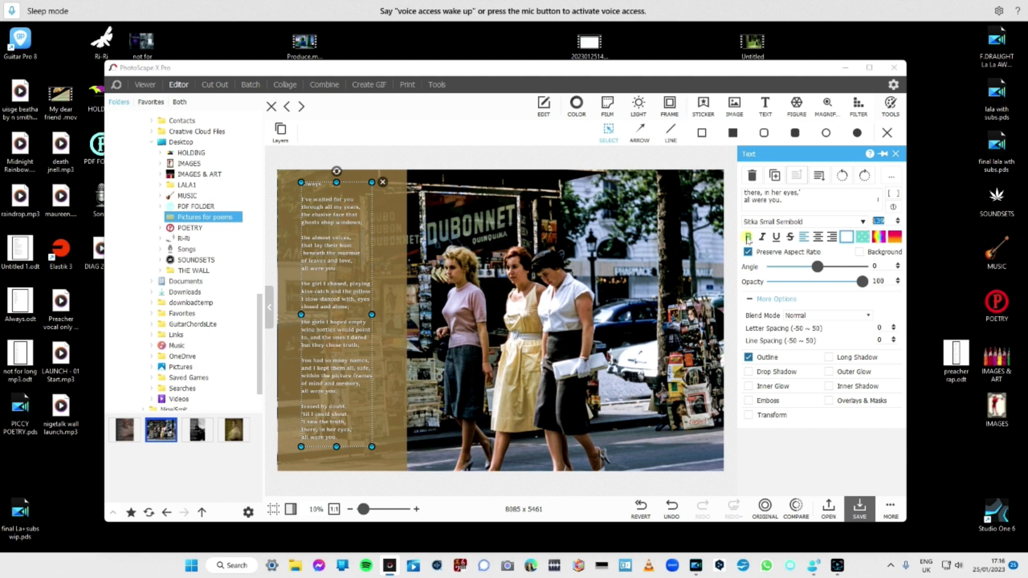
Increase the poem's font size to 172.
left_click(748, 239)
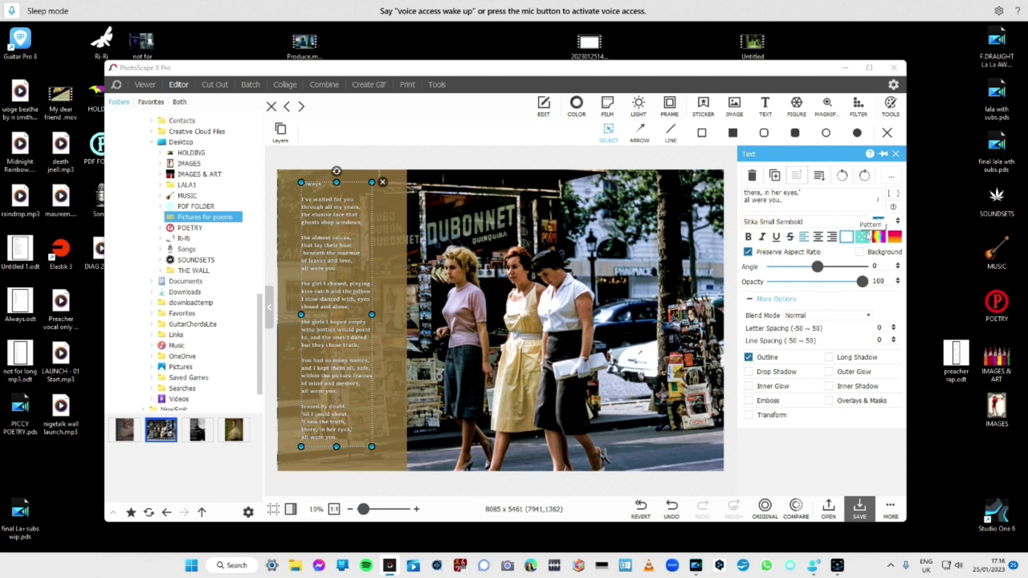
left_click(899, 220)
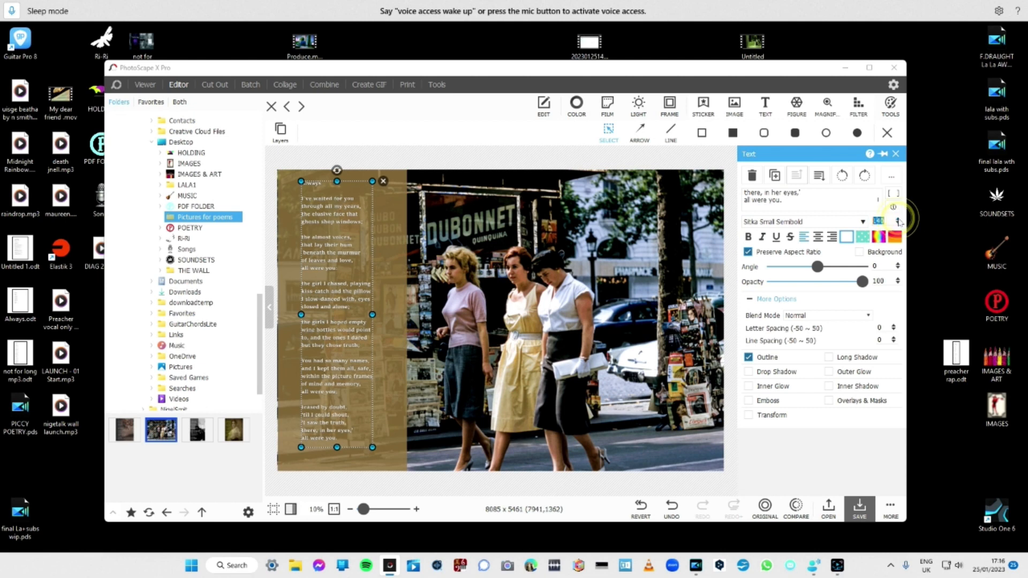
left_click(899, 220)
left_click(899, 220)
left_click(899, 220)
left_click(899, 221)
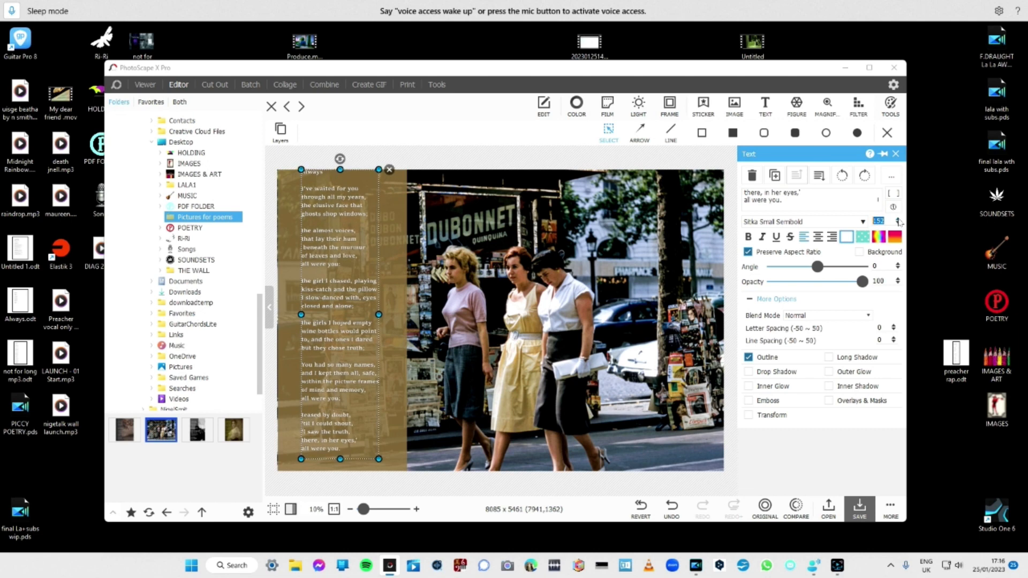
left_click(899, 220)
left_click(899, 220)
left_click(899, 221)
left_click(899, 220)
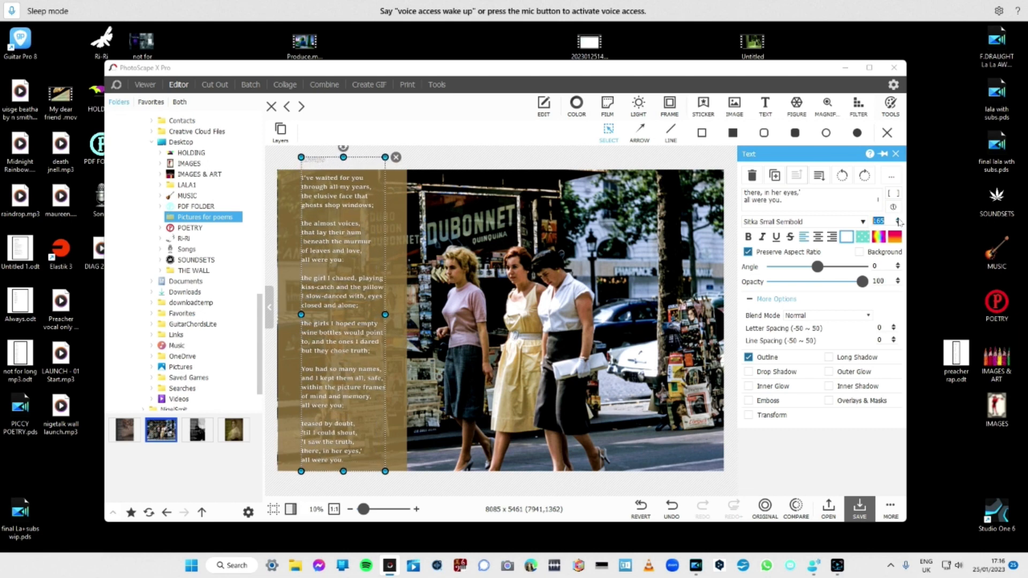
left_click(899, 220)
left_click(899, 220)
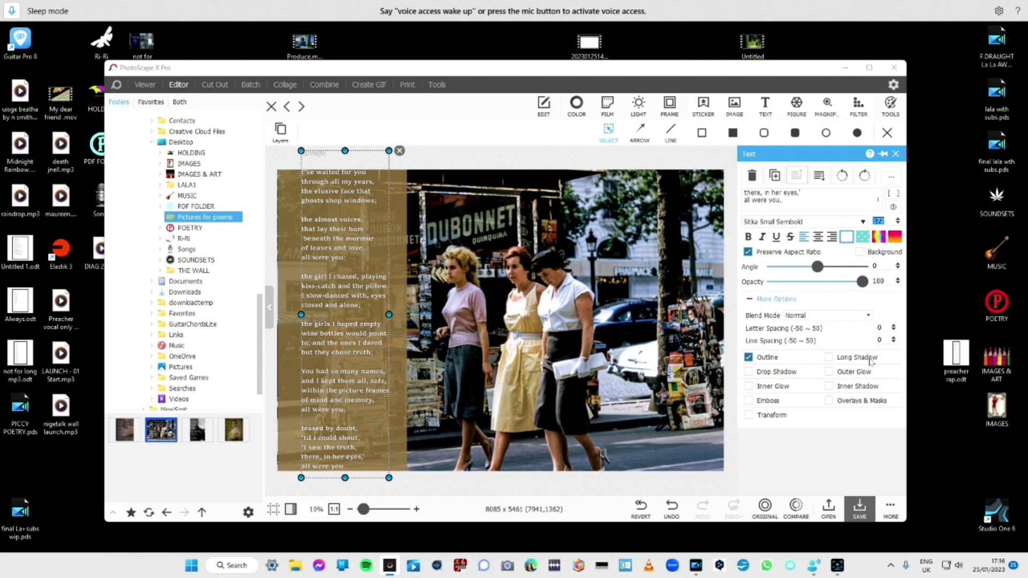
Tighten the poem's line spacing past -14 so that all its lines fit within the height of the brown panel.
left_click(897, 342)
left_click(897, 343)
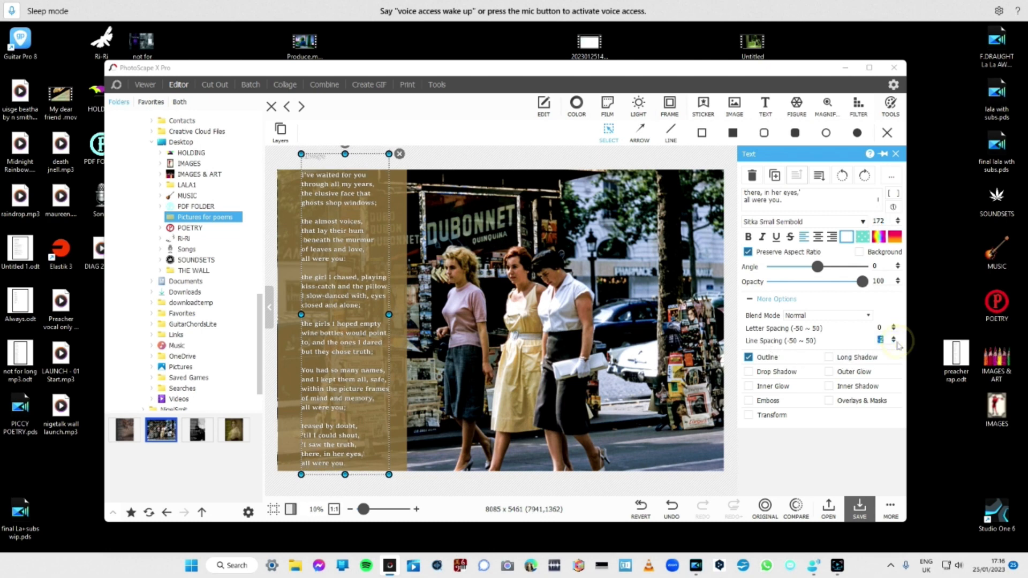
left_click(897, 342)
left_click(898, 342)
left_click(897, 342)
left_click(897, 342)
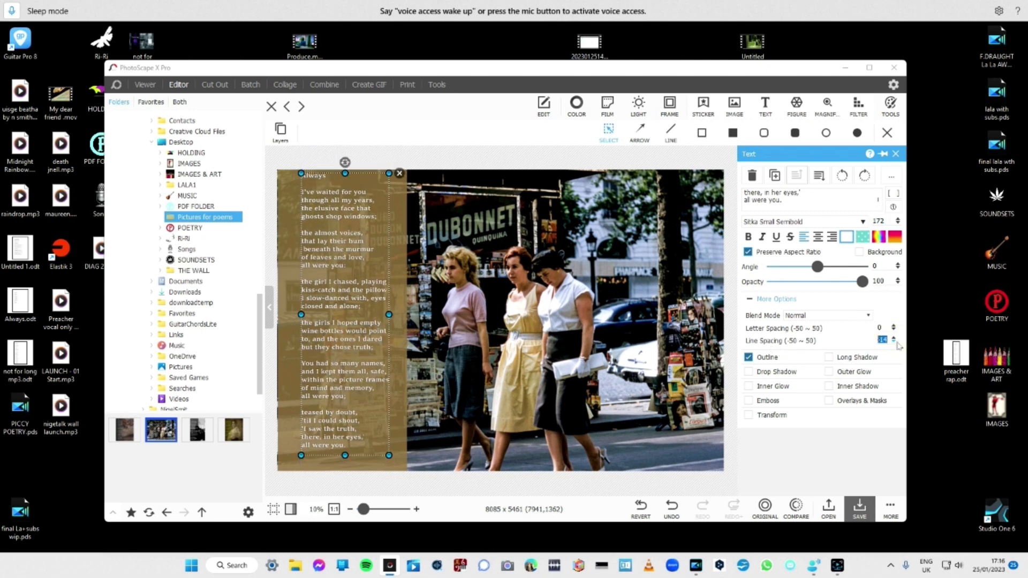
left_click(897, 343)
left_click(897, 342)
left_click(897, 342)
left_click(898, 342)
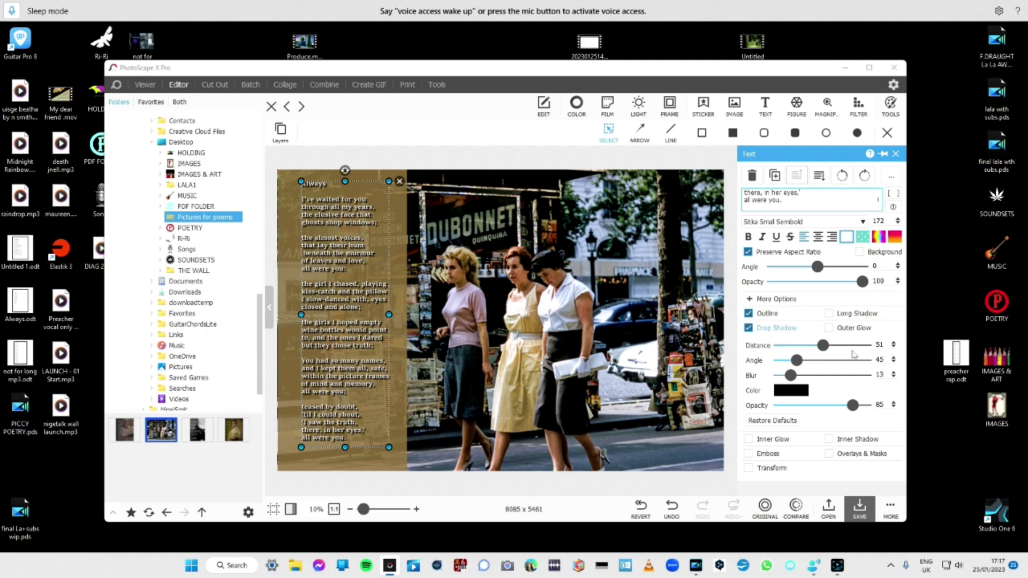
Reduce the distance of the poem's drop shadow to 34 and deselect the text.
left_click(893, 349)
left_click(893, 349)
left_click(893, 348)
left_click(893, 349)
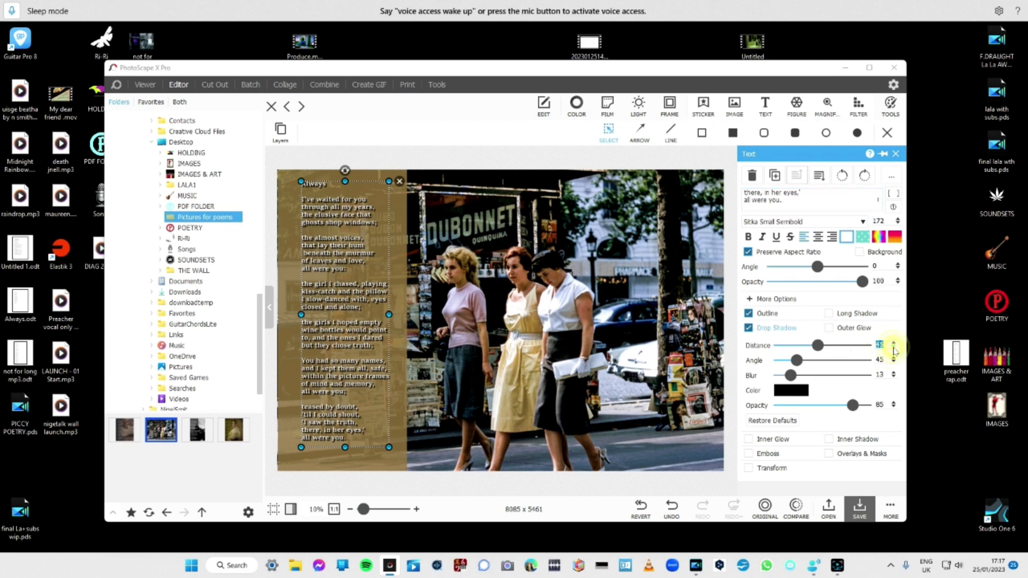
left_click(893, 349)
left_click(893, 349)
left_click(893, 349)
left_click(893, 348)
left_click(893, 348)
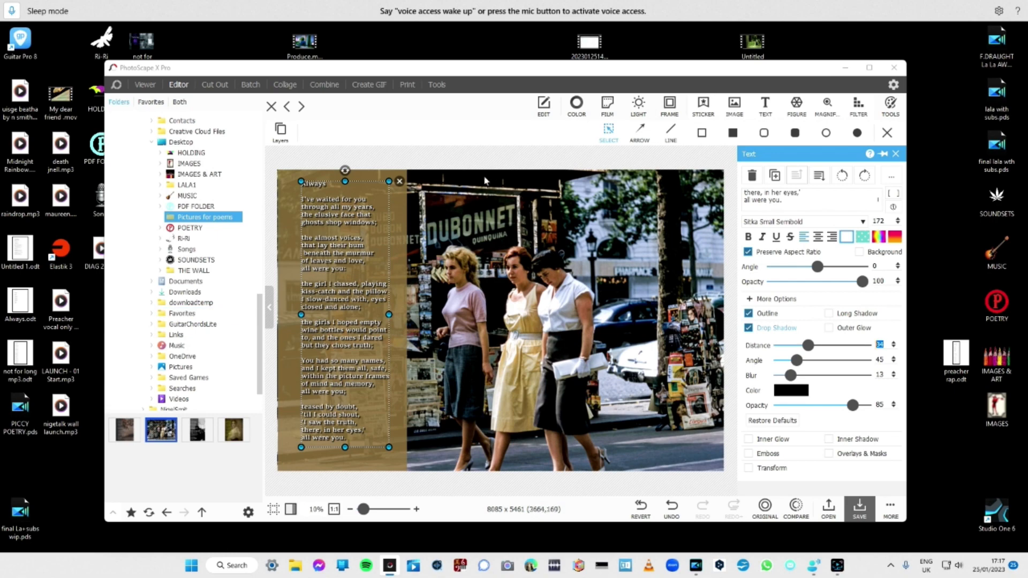
left_click(503, 163)
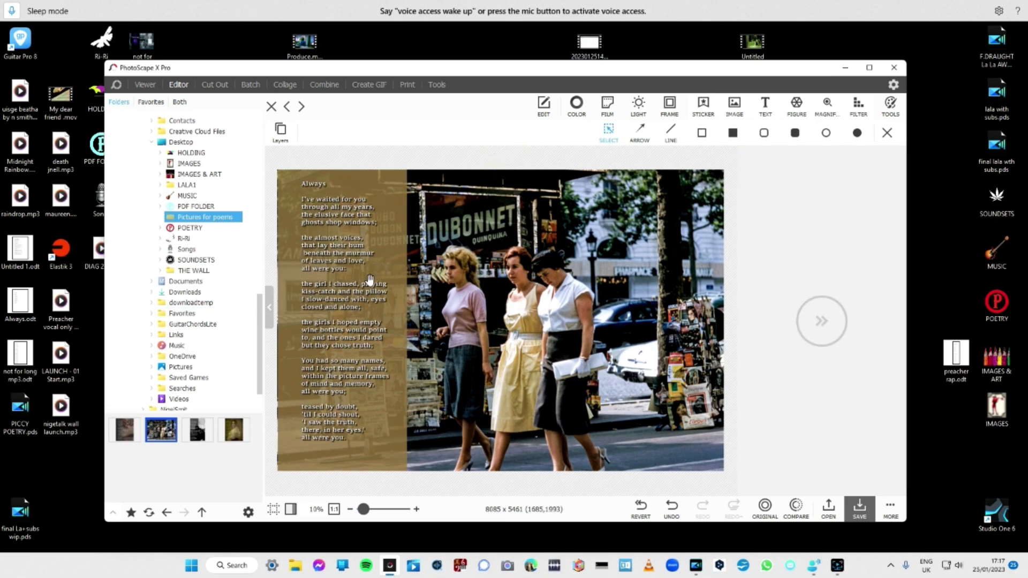
Merge all layers and save the picture over its original JPG in the Pictures for poems folder.
right_click(337, 301)
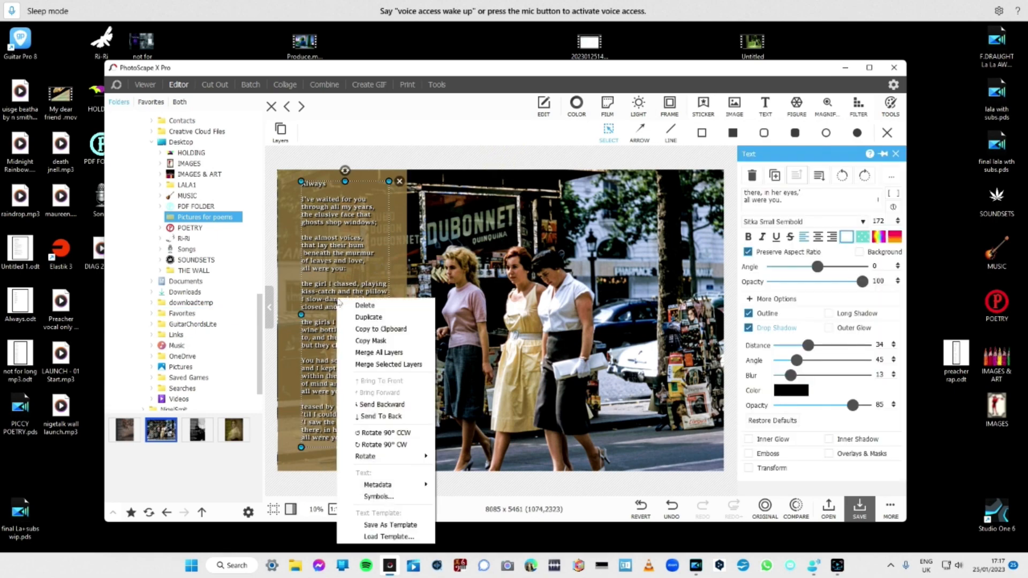
left_click(363, 353)
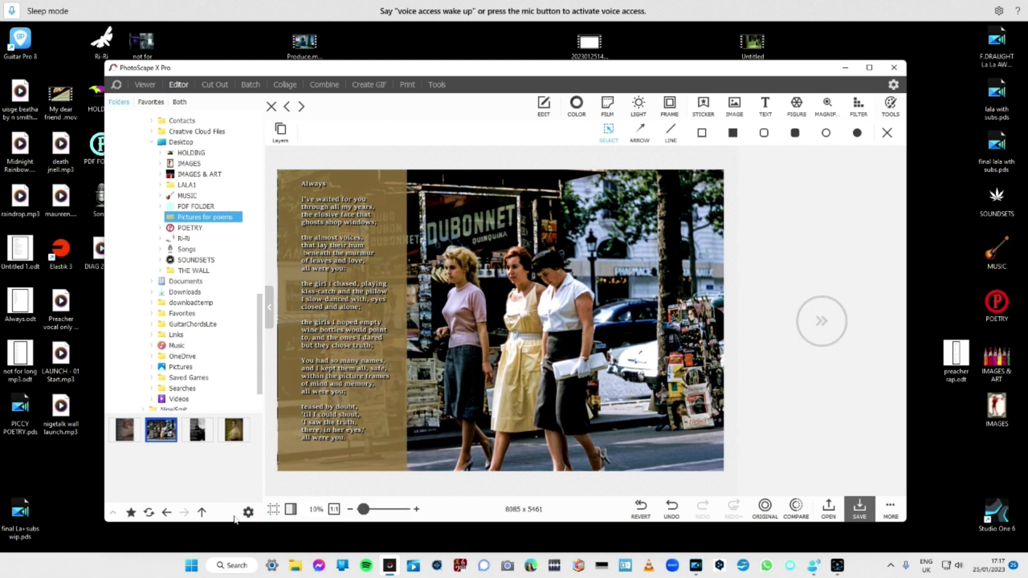
left_click(856, 504)
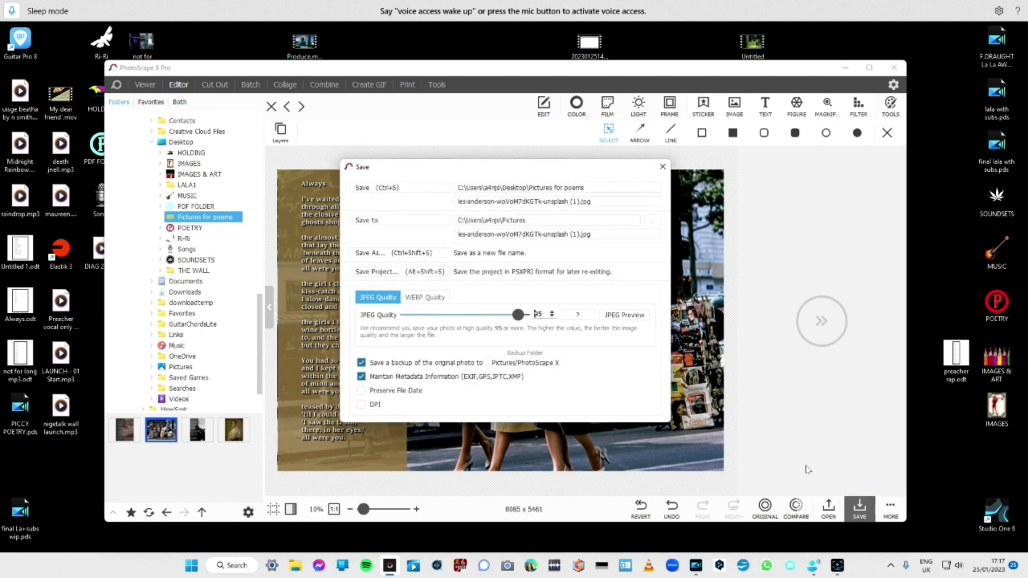
left_click(413, 188)
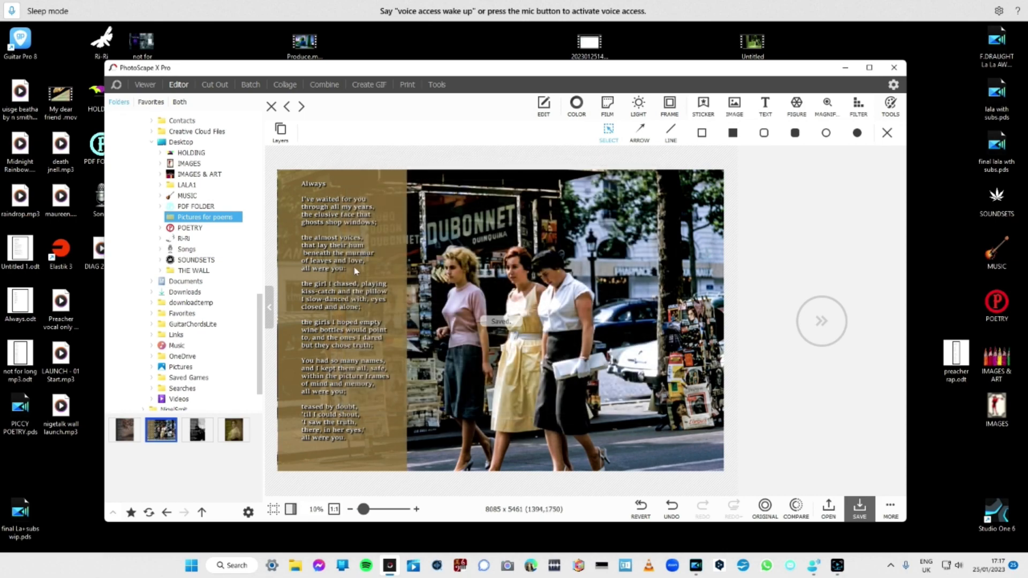